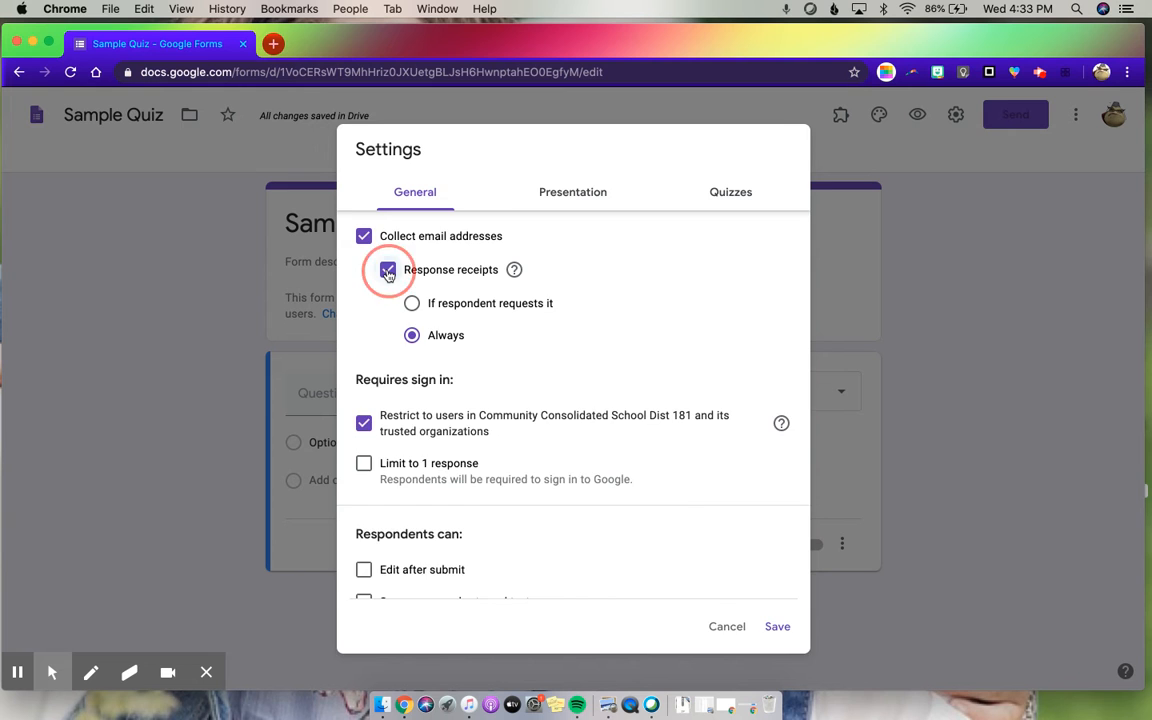
- Turn off response receipts and limit the form to 1 response per respondent
click(388, 272)
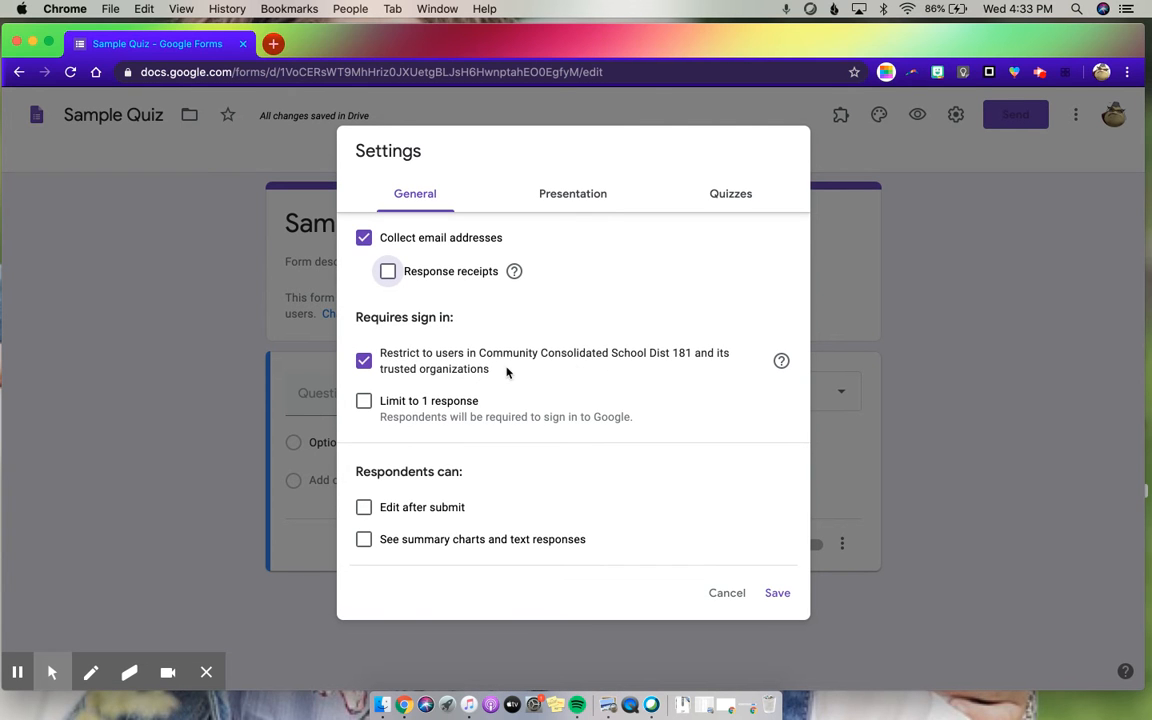
click(364, 402)
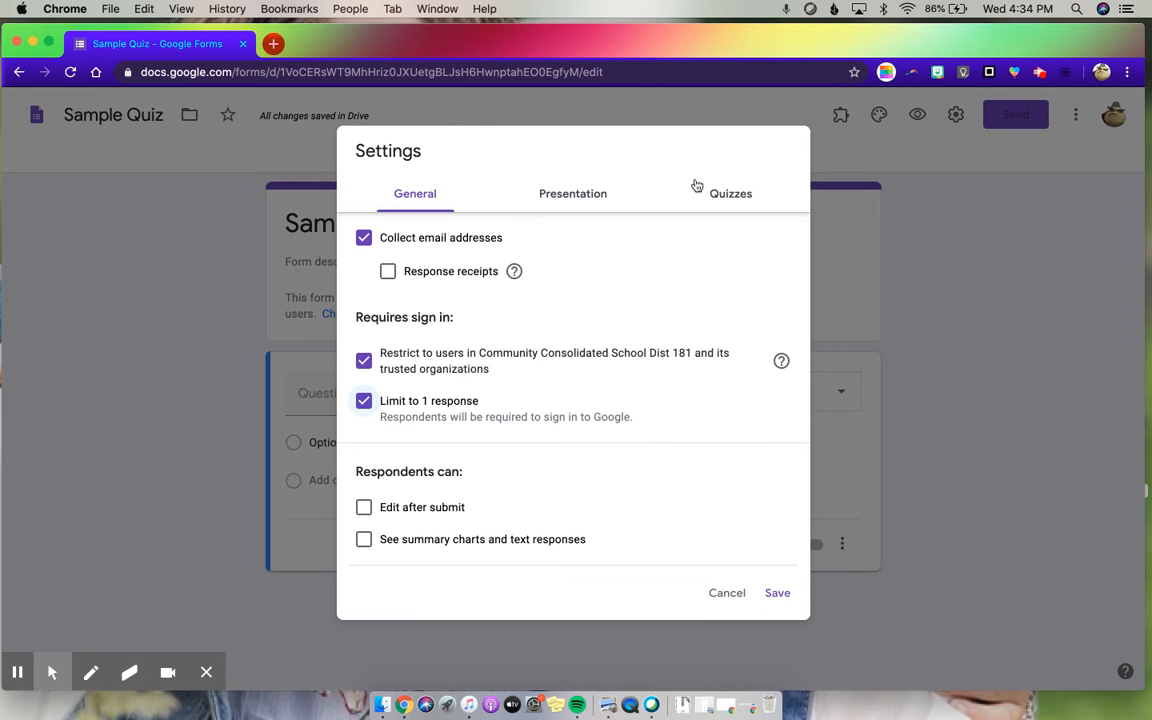
- Make the form a quiz and set its grade release to "Later, after manual review"
click(726, 195)
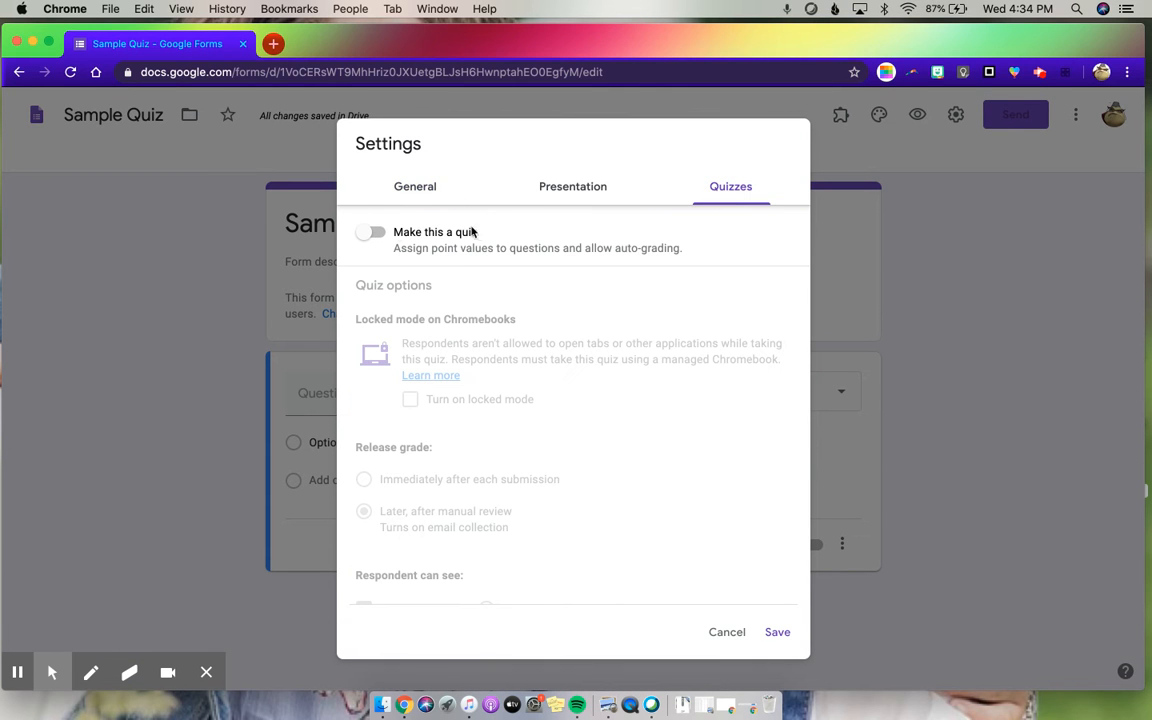
click(372, 232)
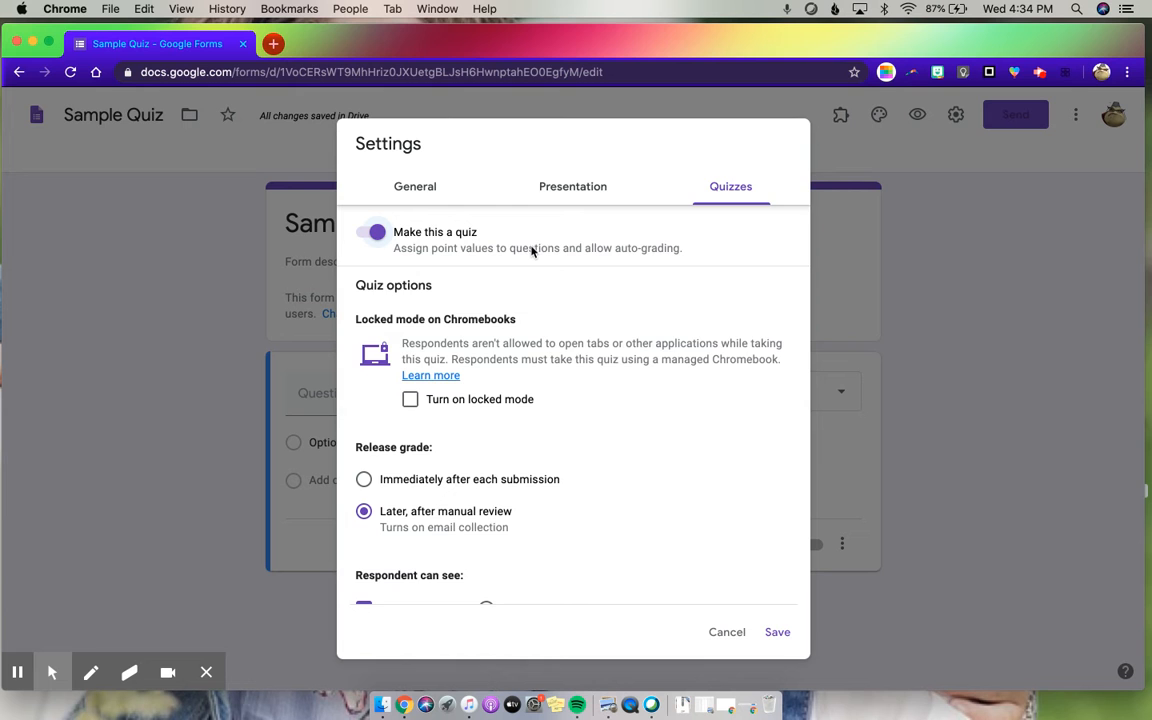
scroll(500, 245, down, 2)
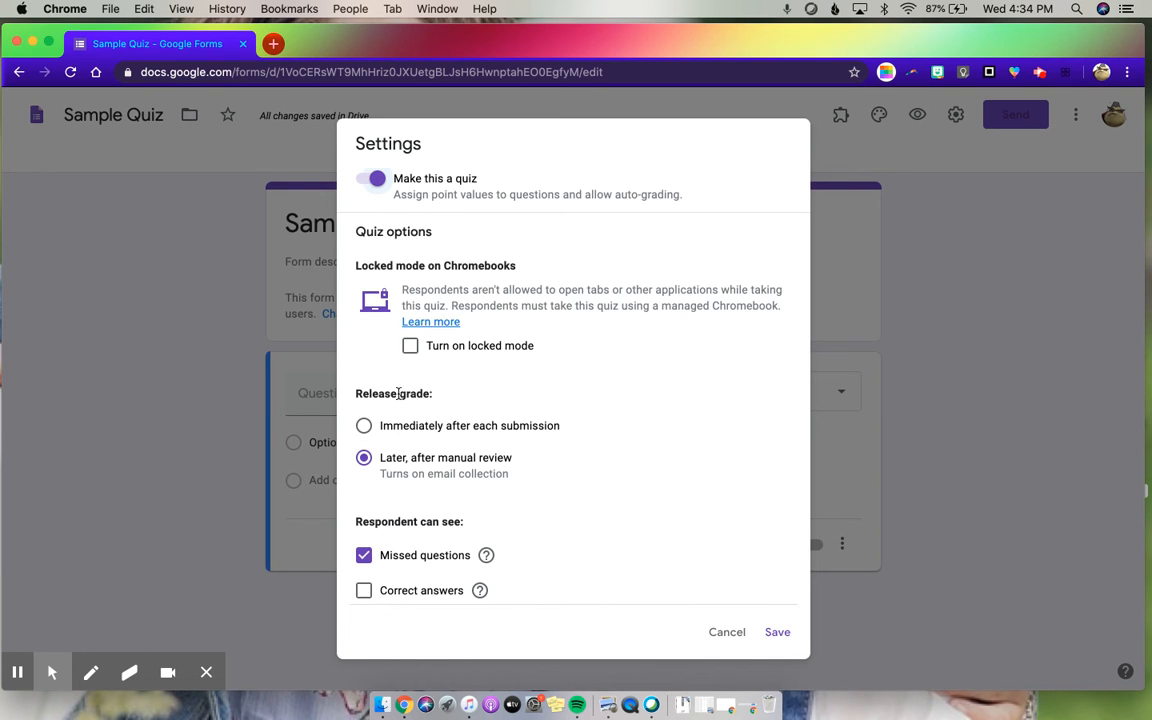
click(364, 426)
click(364, 458)
click(364, 459)
scroll(540, 465, down, 2)
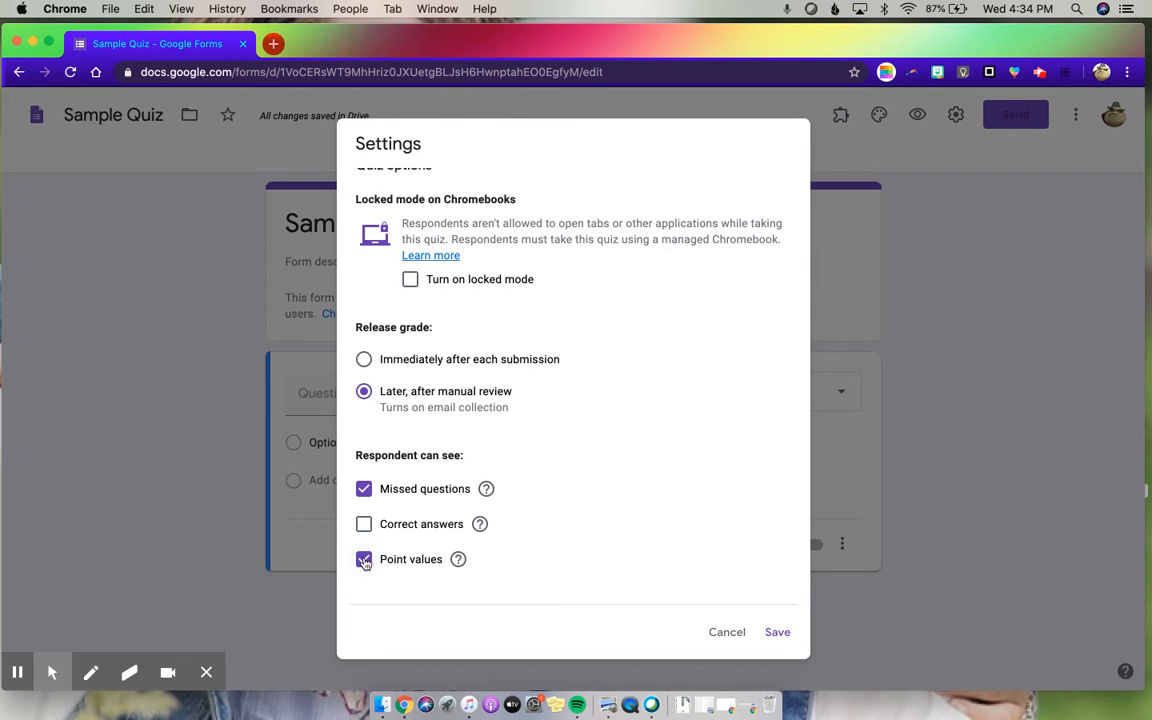
- Stop respondents from seeing missed questions and save the quiz settings
click(364, 490)
scroll(661, 470, up, 3)
scroll(661, 470, down, 3)
click(778, 634)
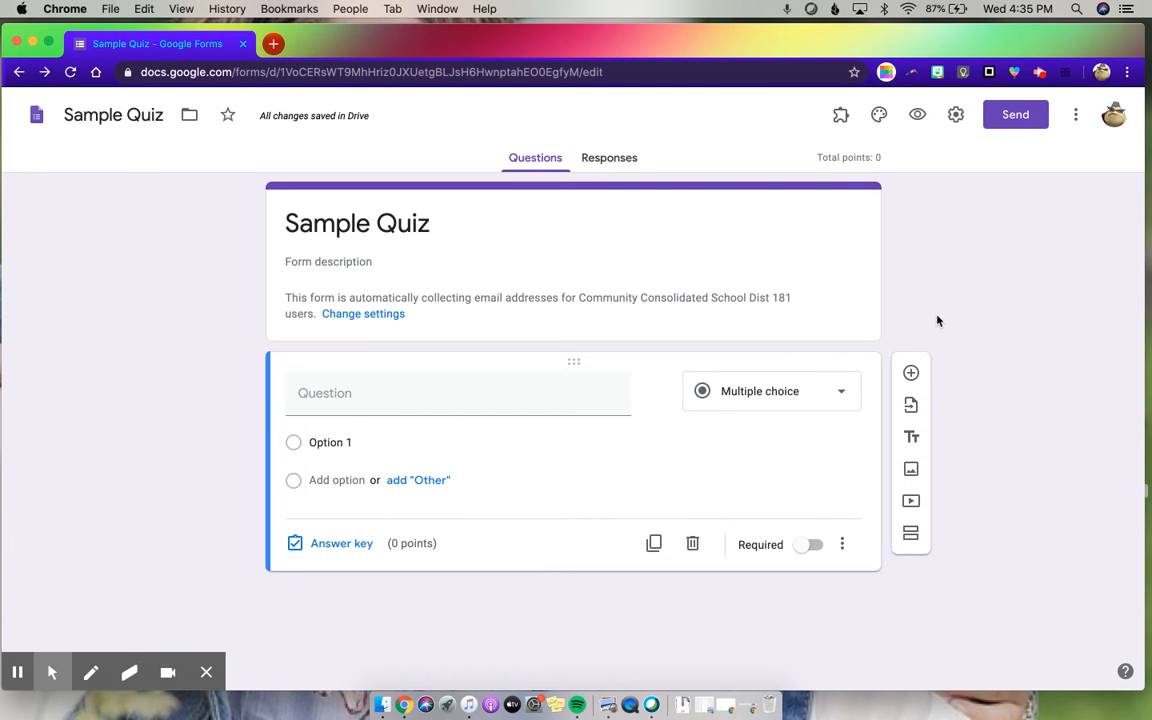
- Enter "What color is the sky?" as the text of the first question
click(316, 393)
text(What col)
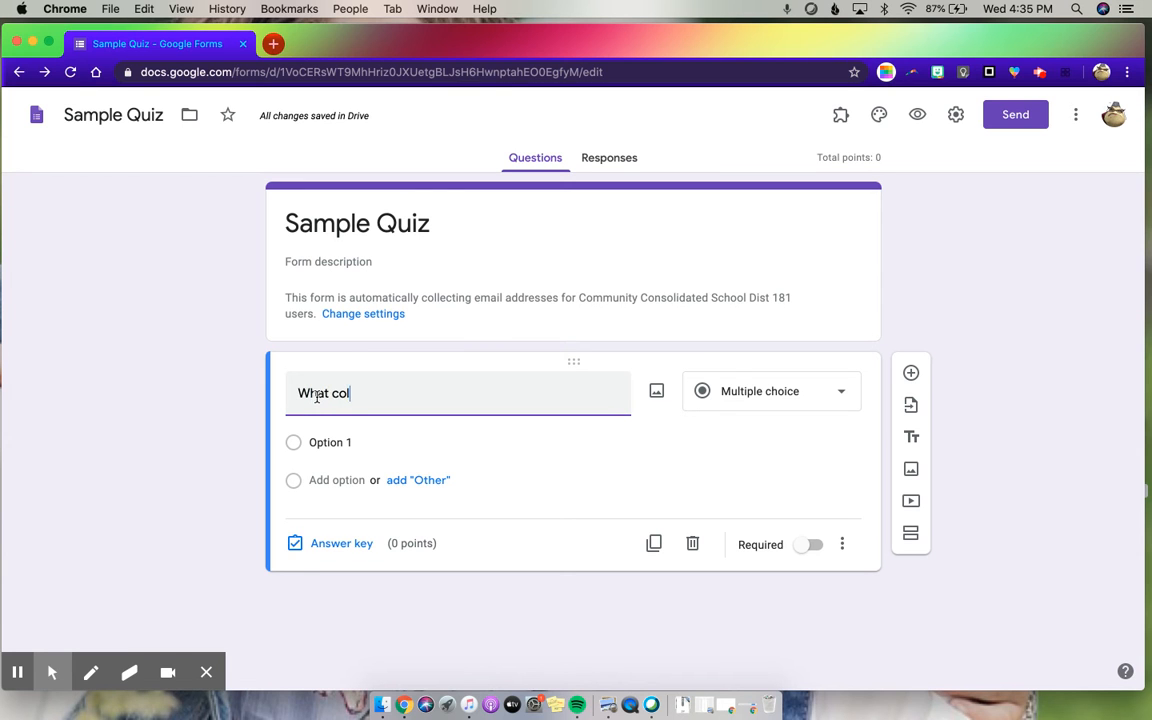
text(or is the sky?)
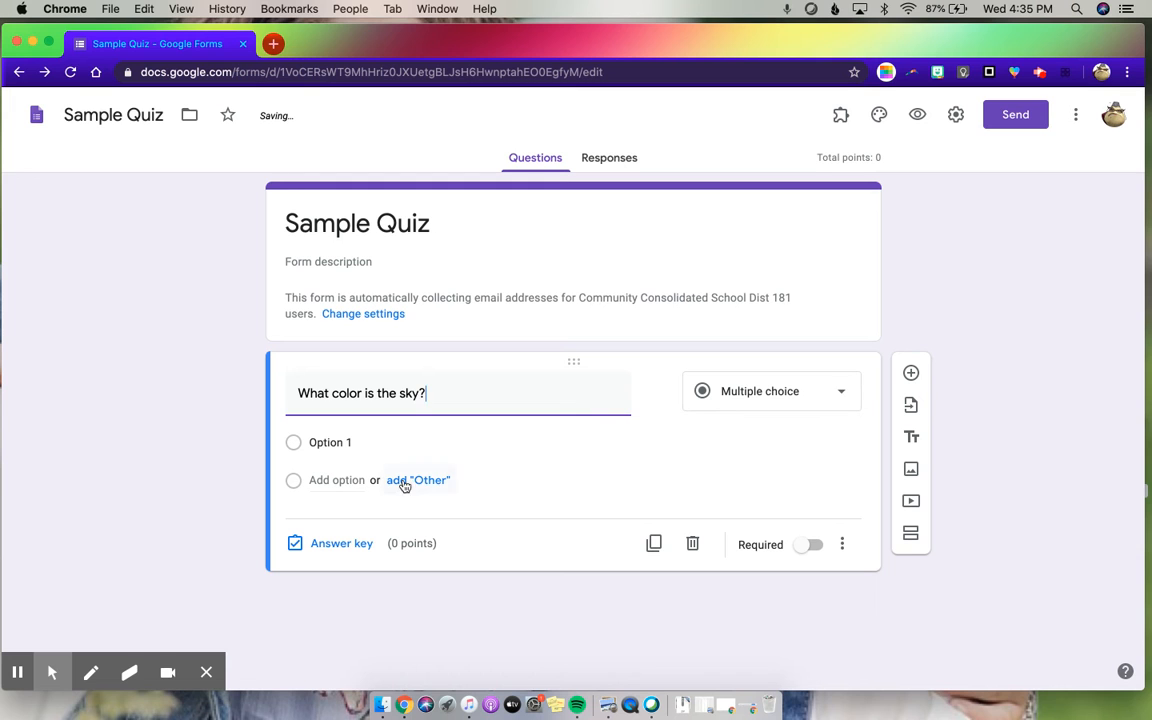
- Give the sky question the three answer options Blue, Red and Yellow
click(326, 442)
text(Blue)
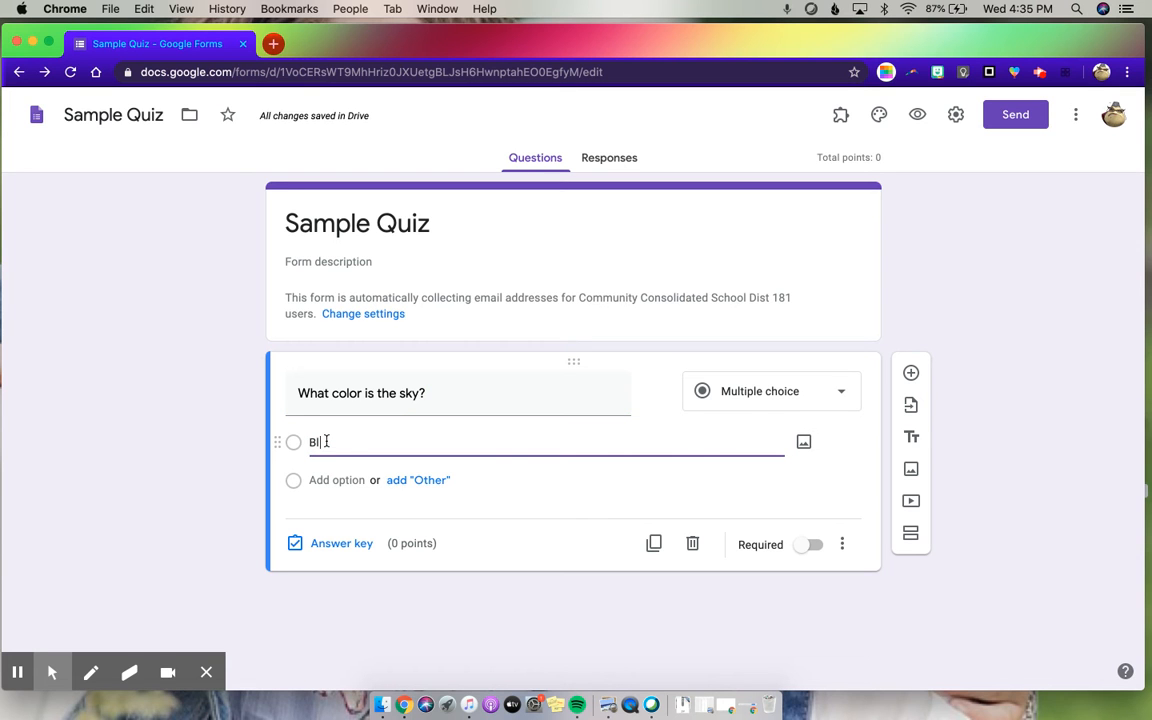
click(313, 484)
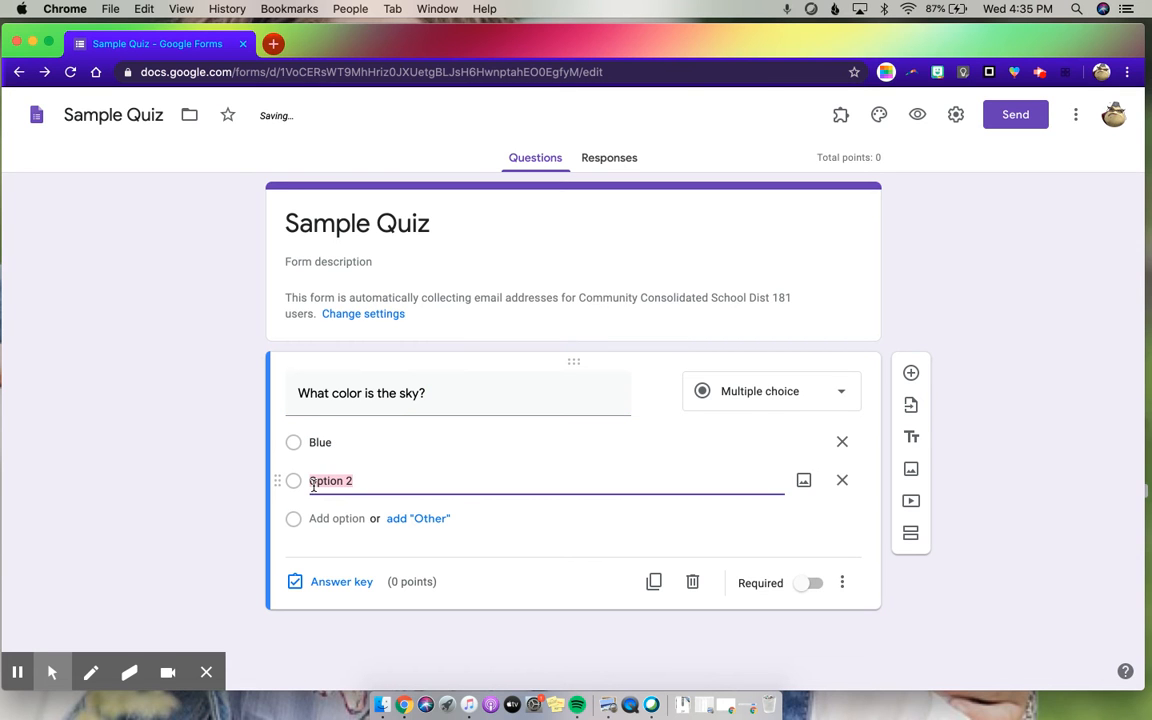
text(Red)
click(323, 522)
text(Yellow)
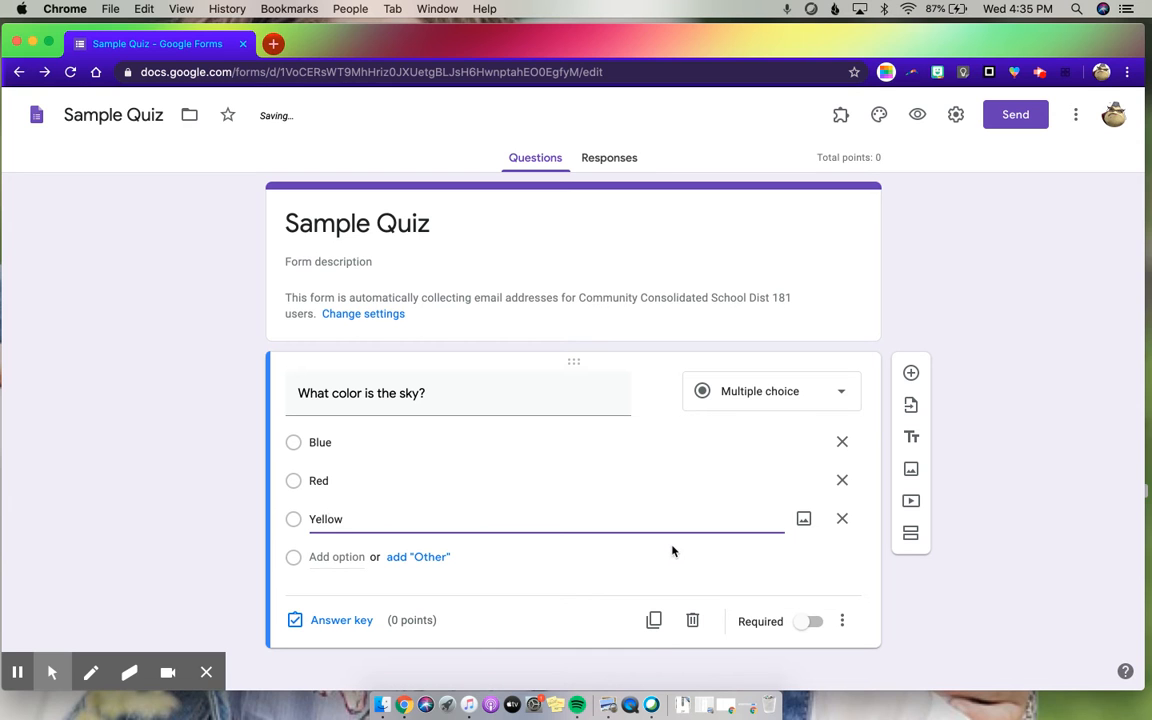
- In the sky question's answer key, set the value to 1 point and mark Blue as correct
click(326, 620)
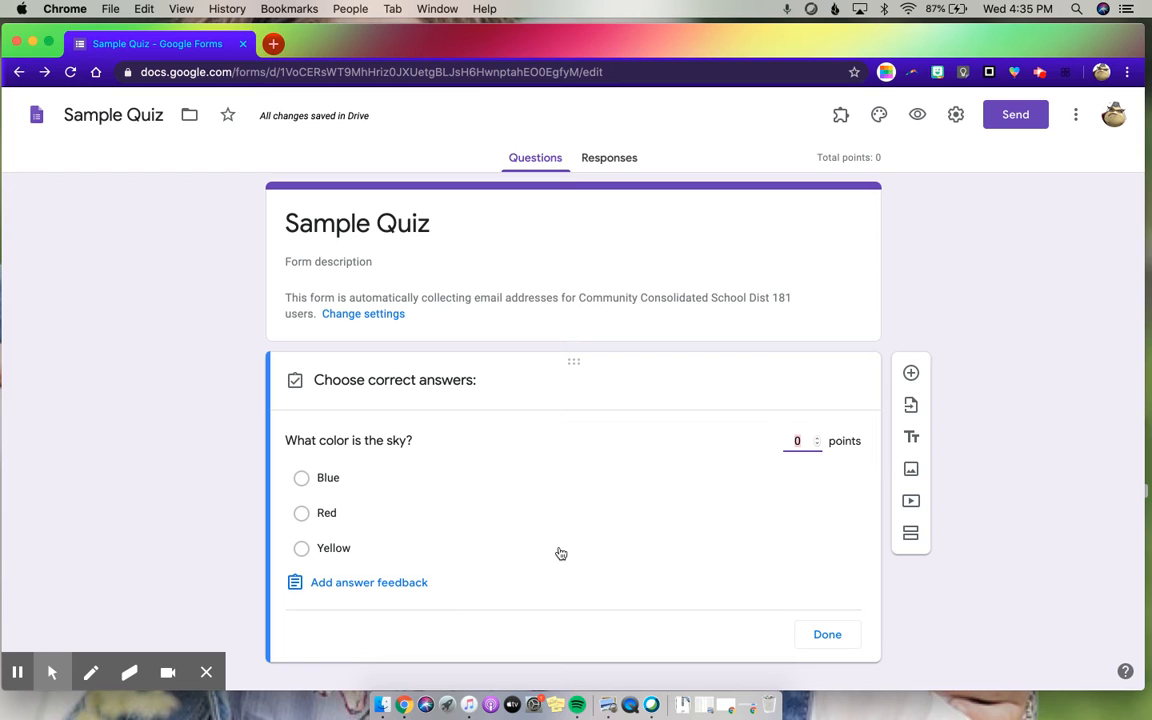
click(817, 441)
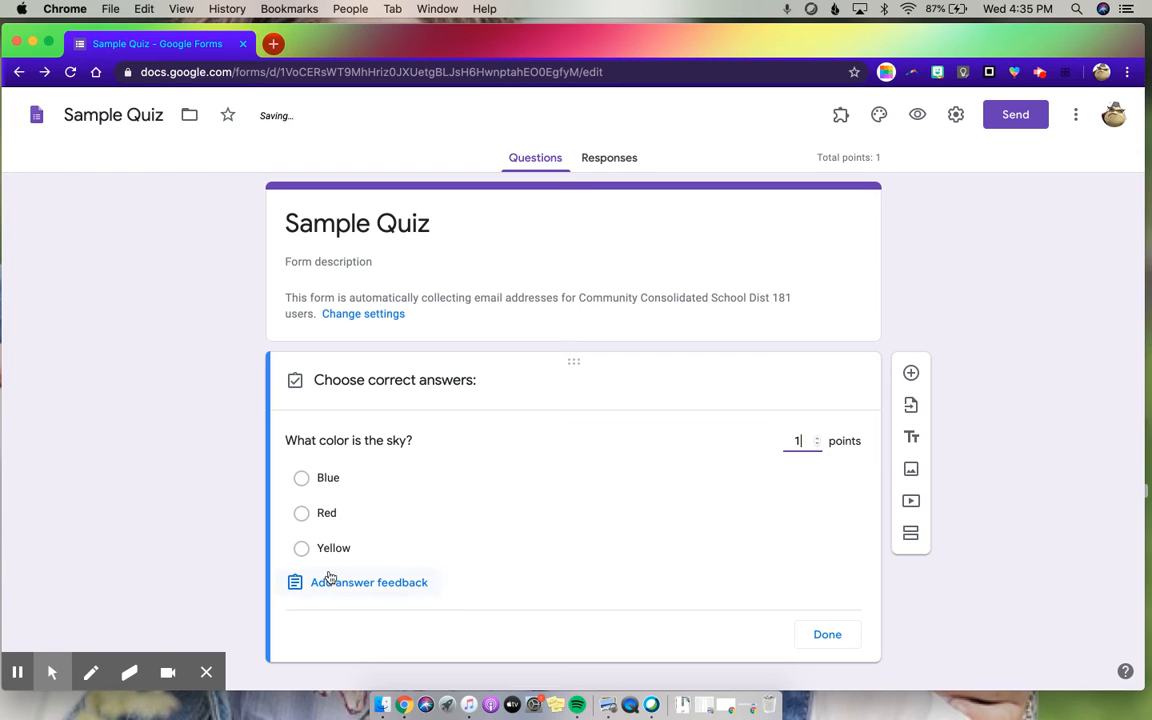
click(301, 479)
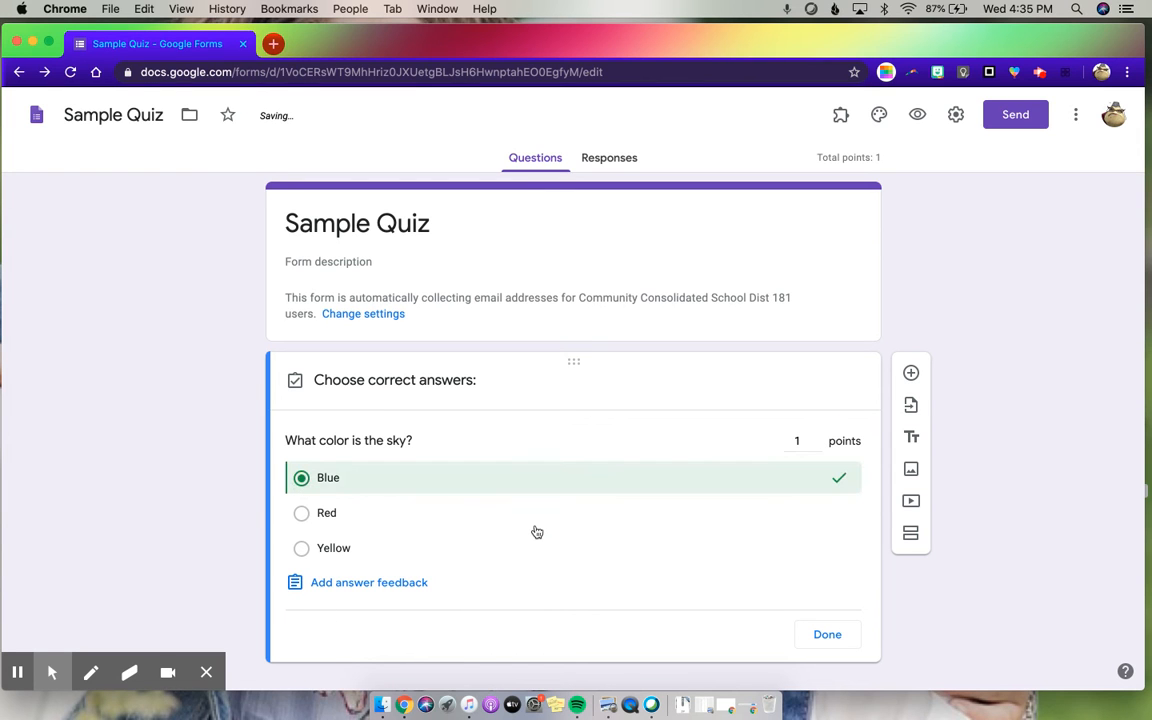
- Enter "Good job!" as the answer feedback for correct answers to the sky question
click(361, 586)
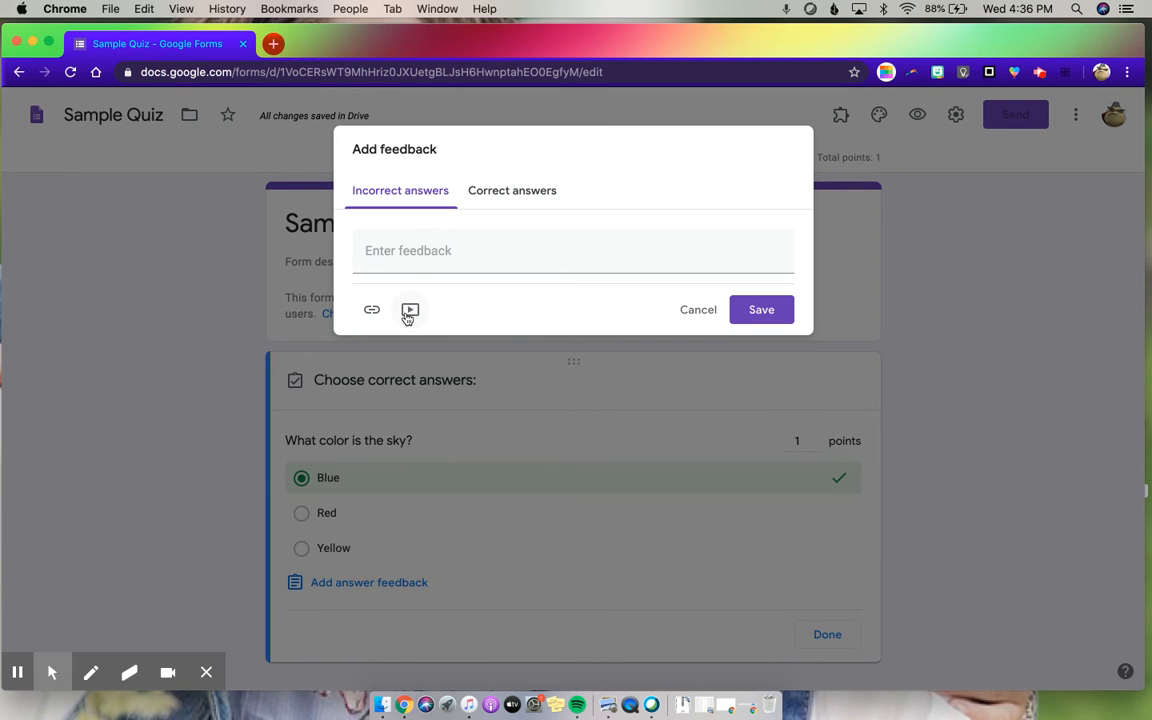
click(536, 192)
click(375, 251)
text(Good job!)
- Enter "Wacth this video" as feedback for incorrect answers, and open the video picker and cancel it
click(386, 192)
click(399, 248)
text(Watch this v)
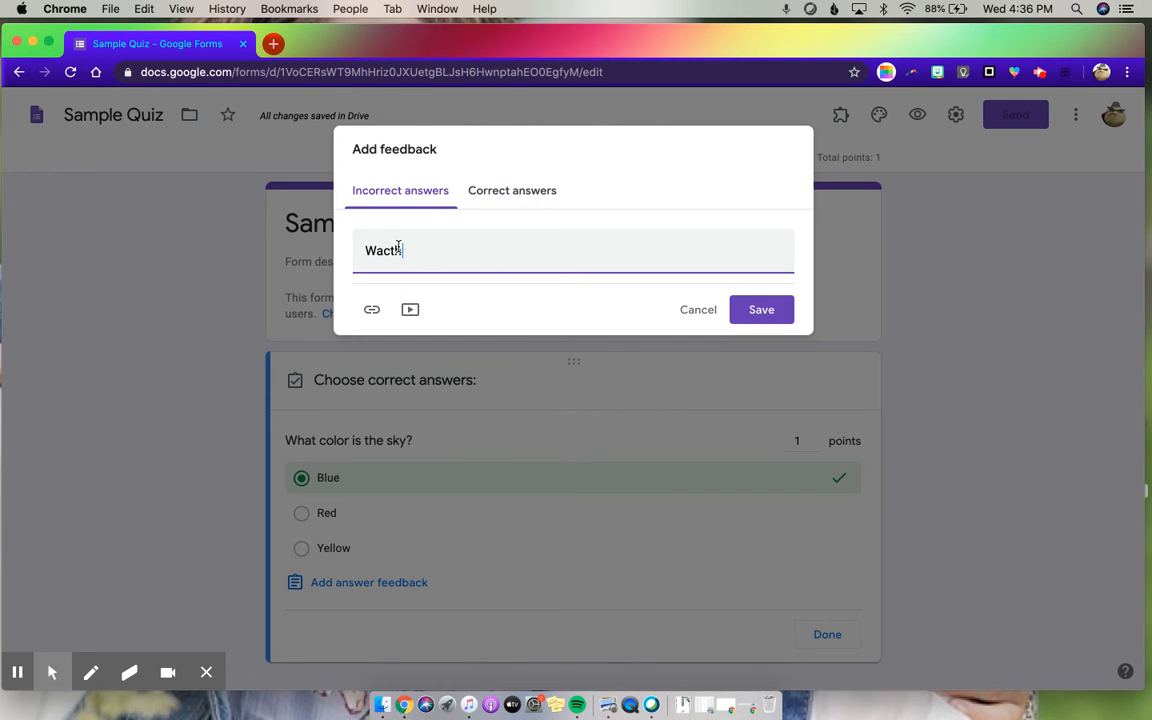
text(ideo)
click(413, 311)
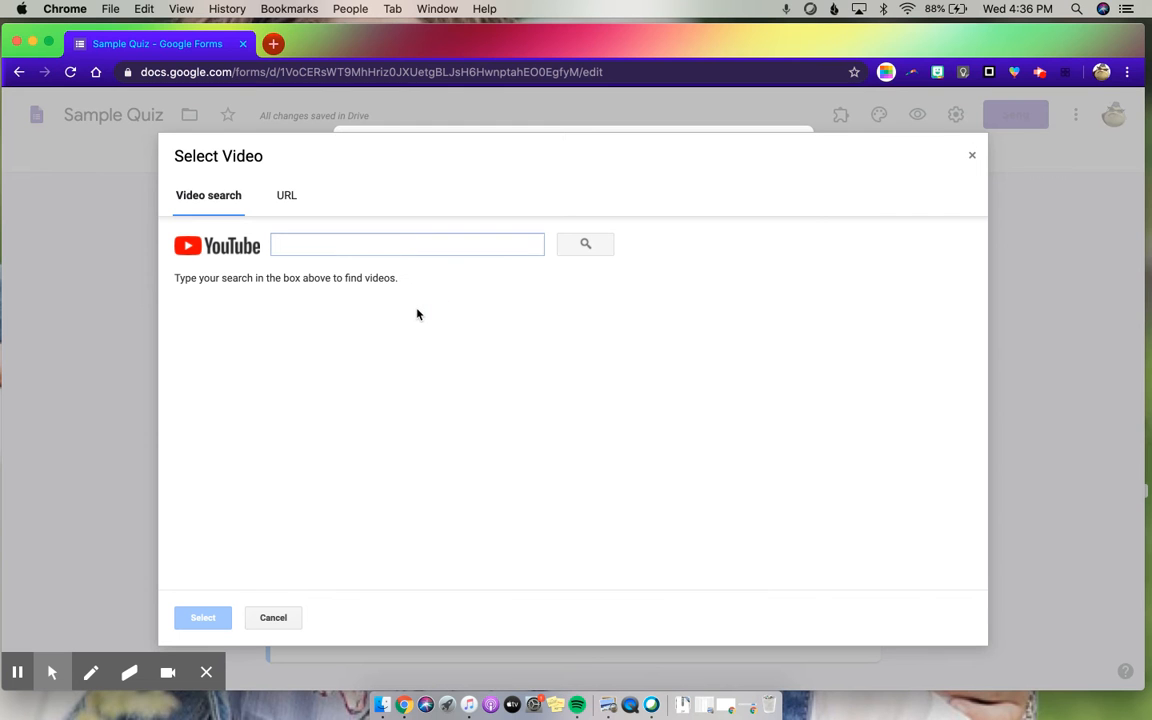
click(273, 617)
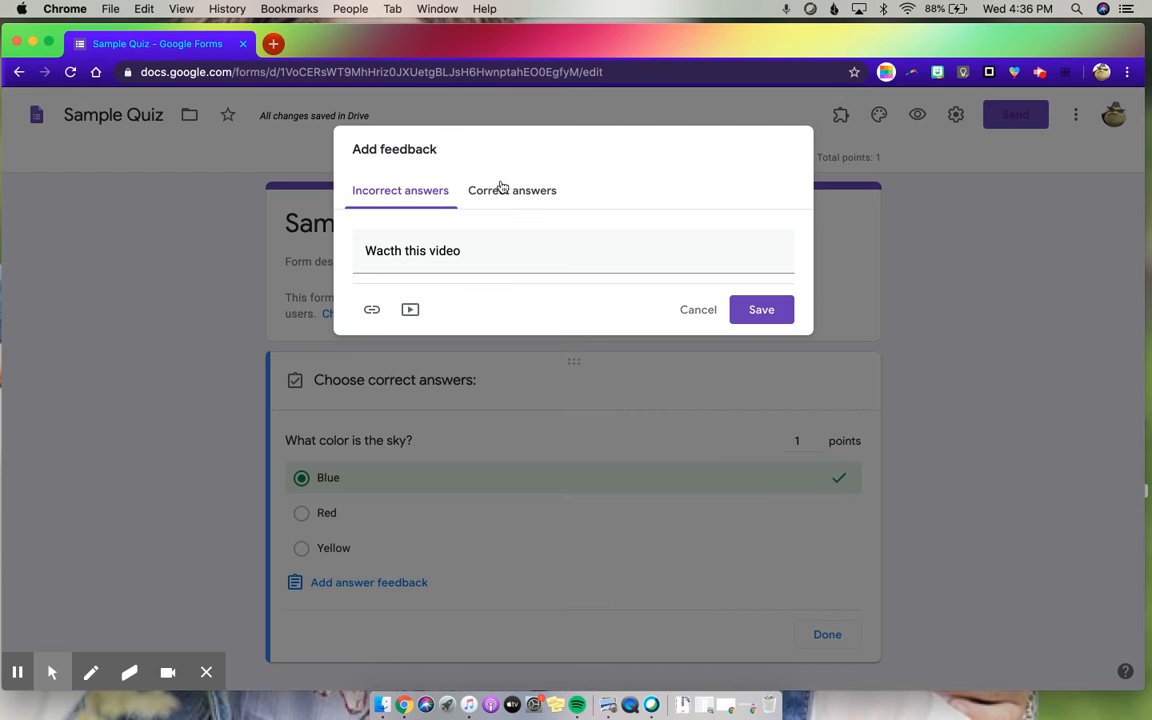
- Edit the incorrect-answer feedback to read "this video:" and save the answer feedback
click(497, 249)
text(:)
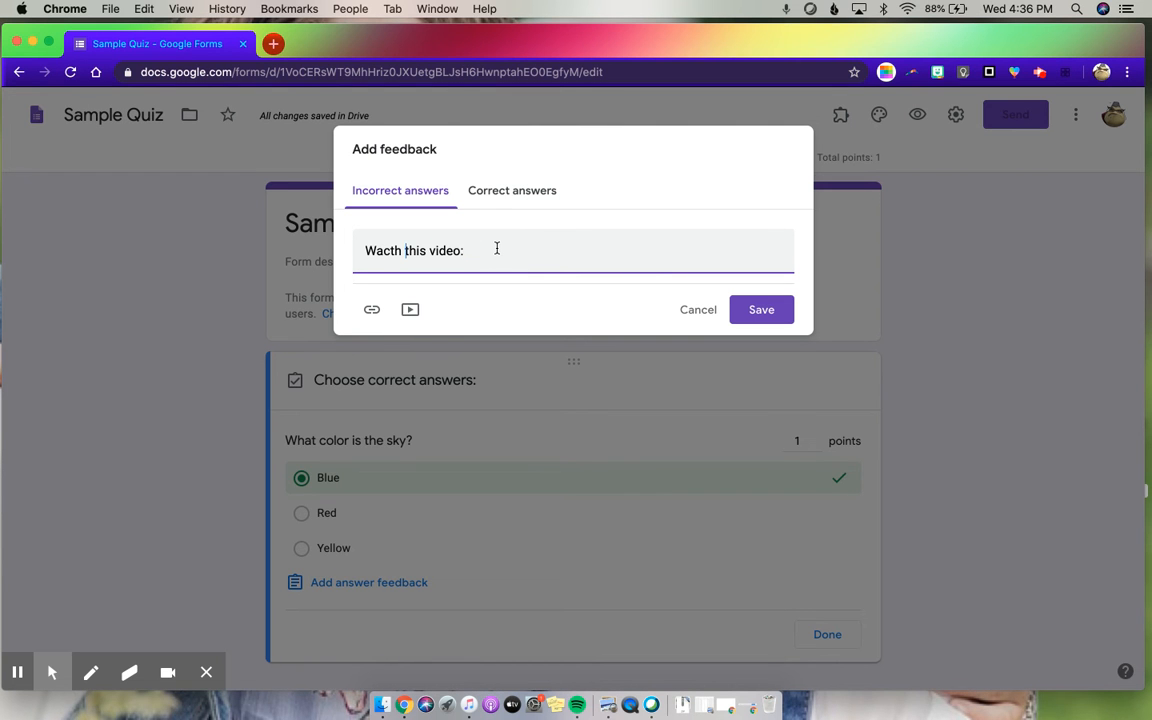
key(Left)
key(BackSpace)
key(Left)
key(BackSpace)
key(BackSpace)
key(Delete)
key(BackSpace)
key(Delete)
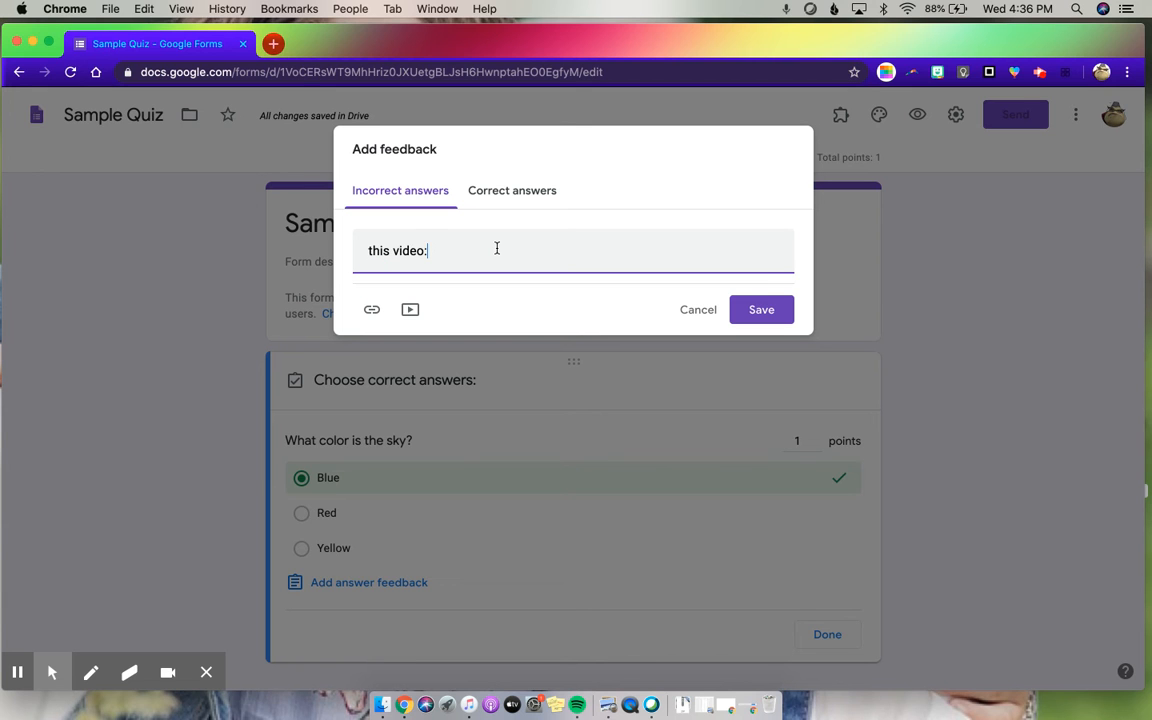
click(759, 310)
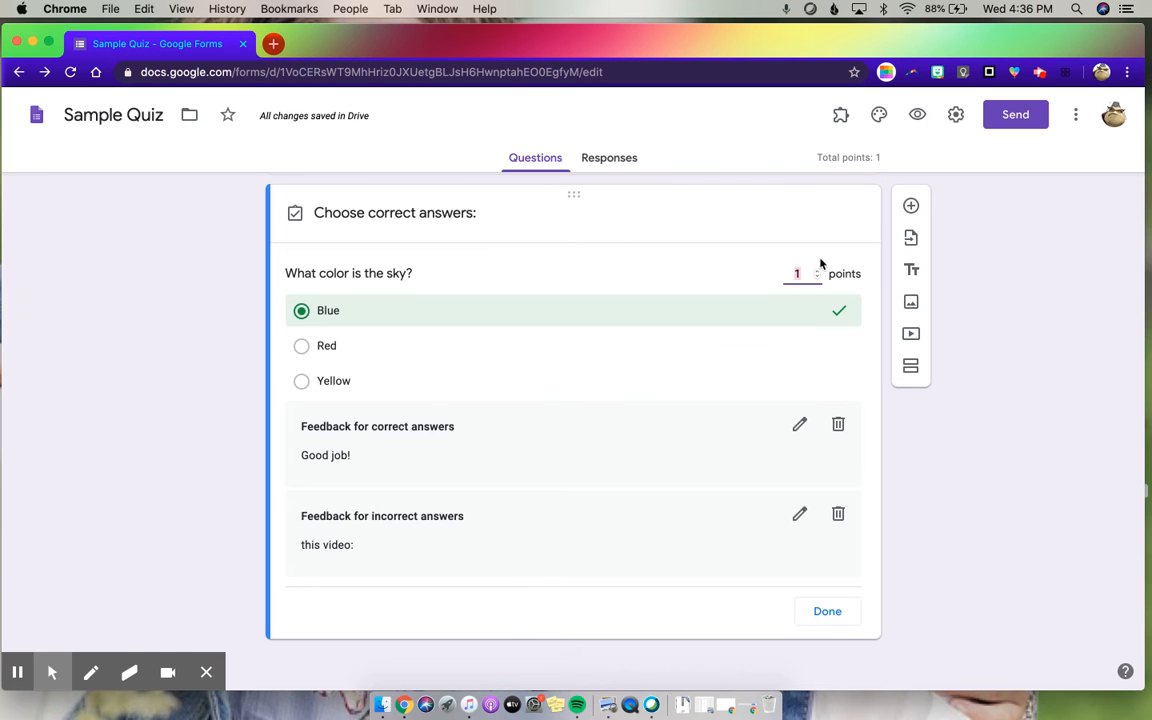
- Delete the feedback for incorrect answers and finish the sky question's answer key
click(838, 514)
scroll(558, 536, up, 1)
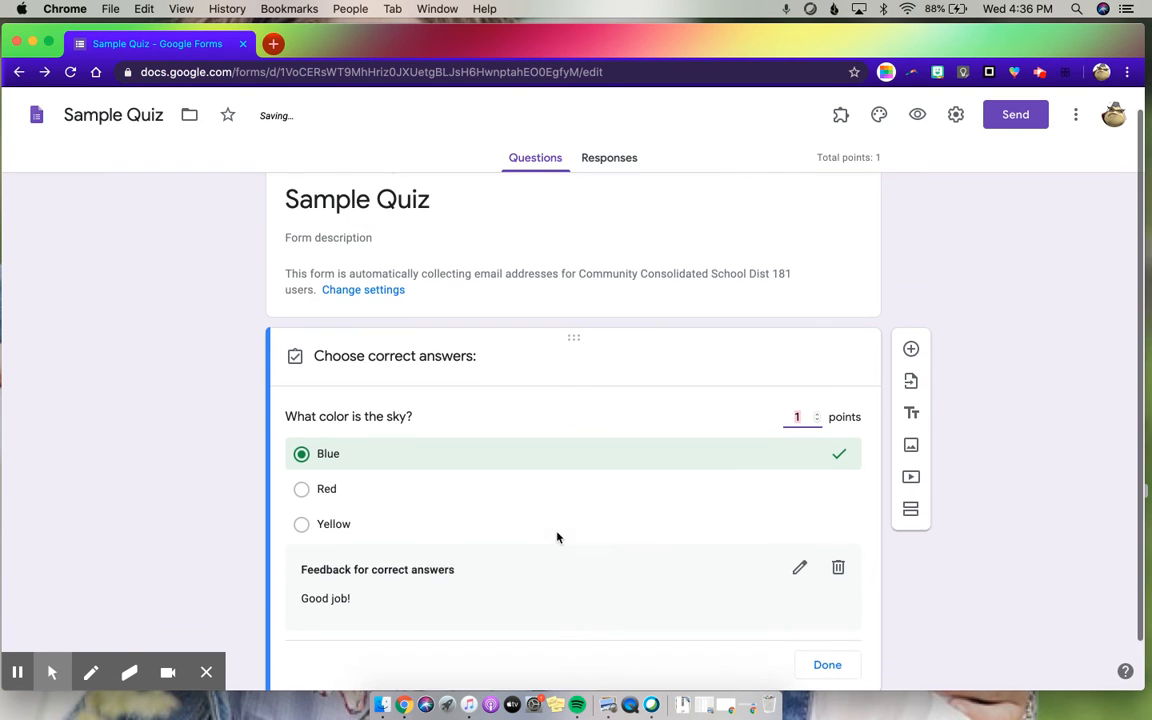
scroll(558, 536, down, 1)
click(825, 612)
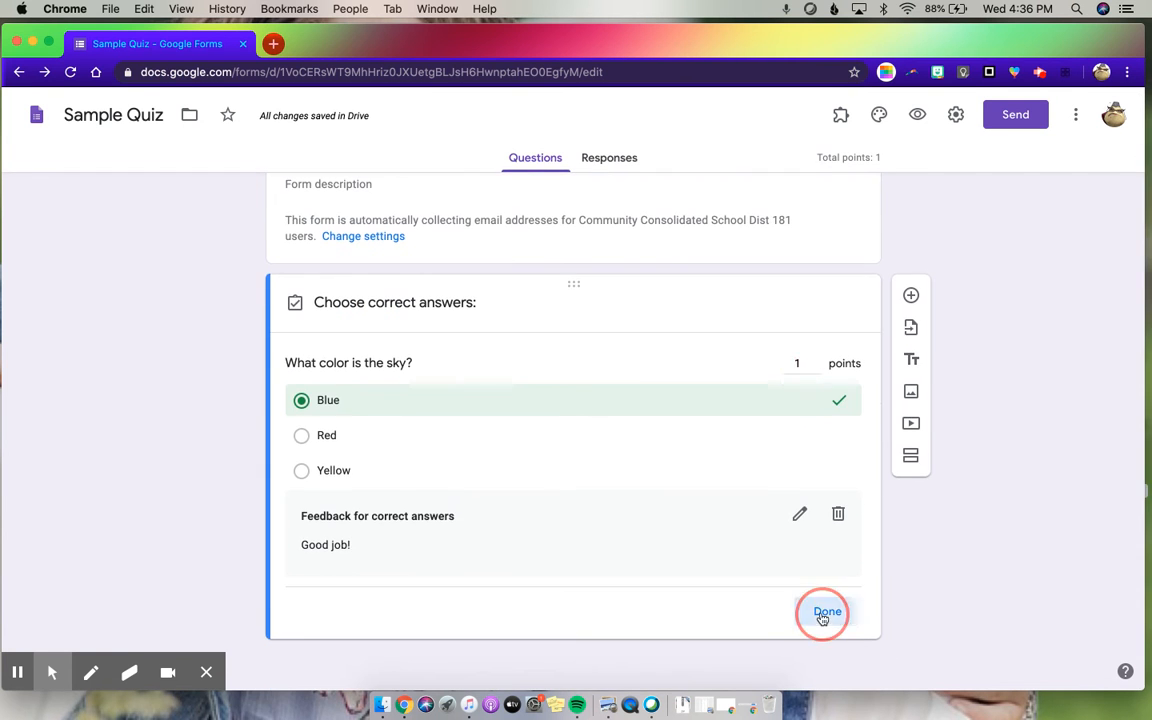
- Add a second question, "What is the nations capitol?", and make it a short-answer question
click(910, 364)
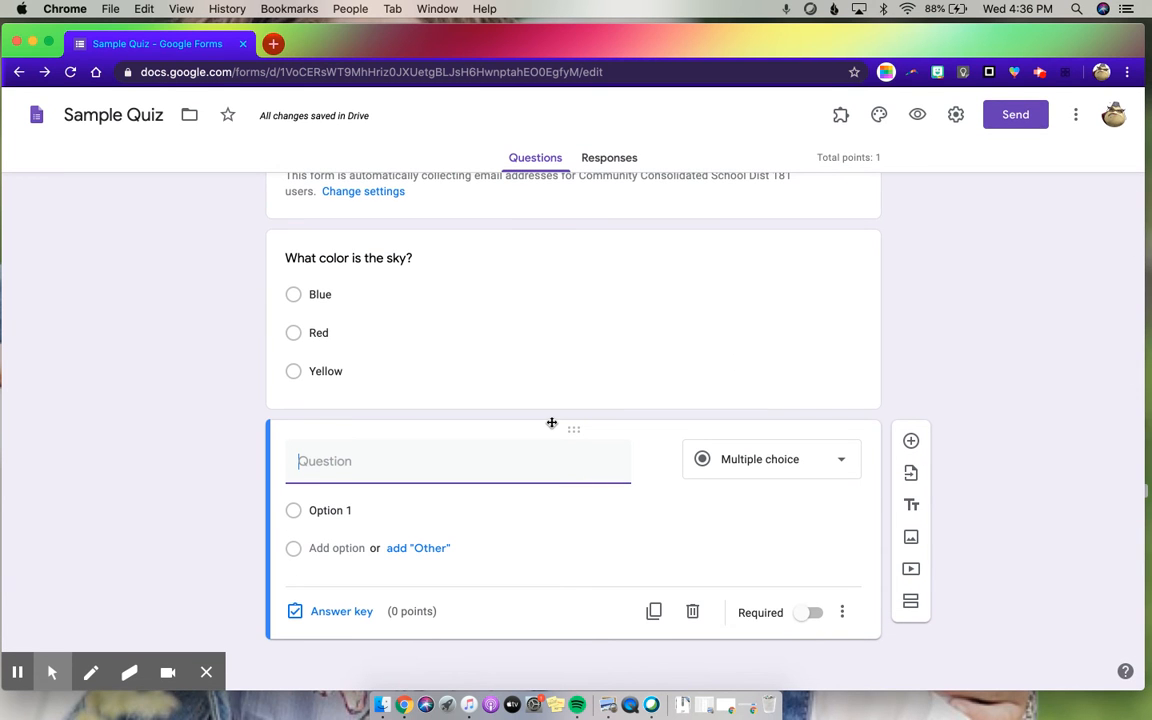
text(Wh)
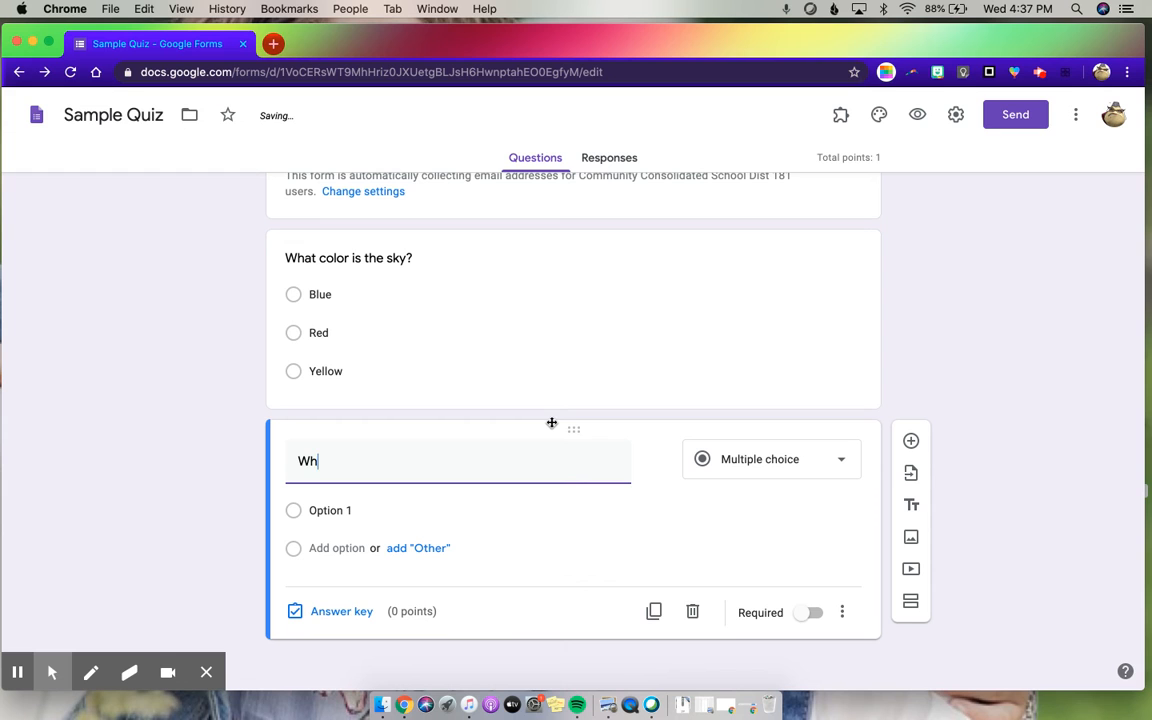
text(at is the nat)
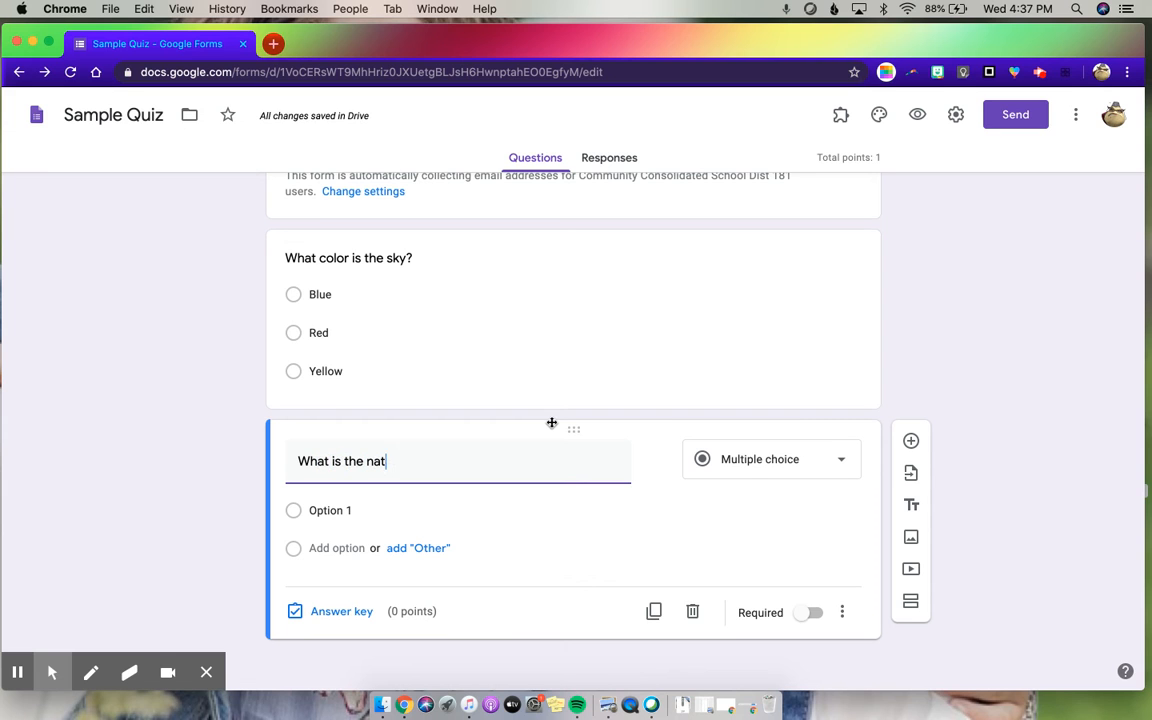
text(ions capi)
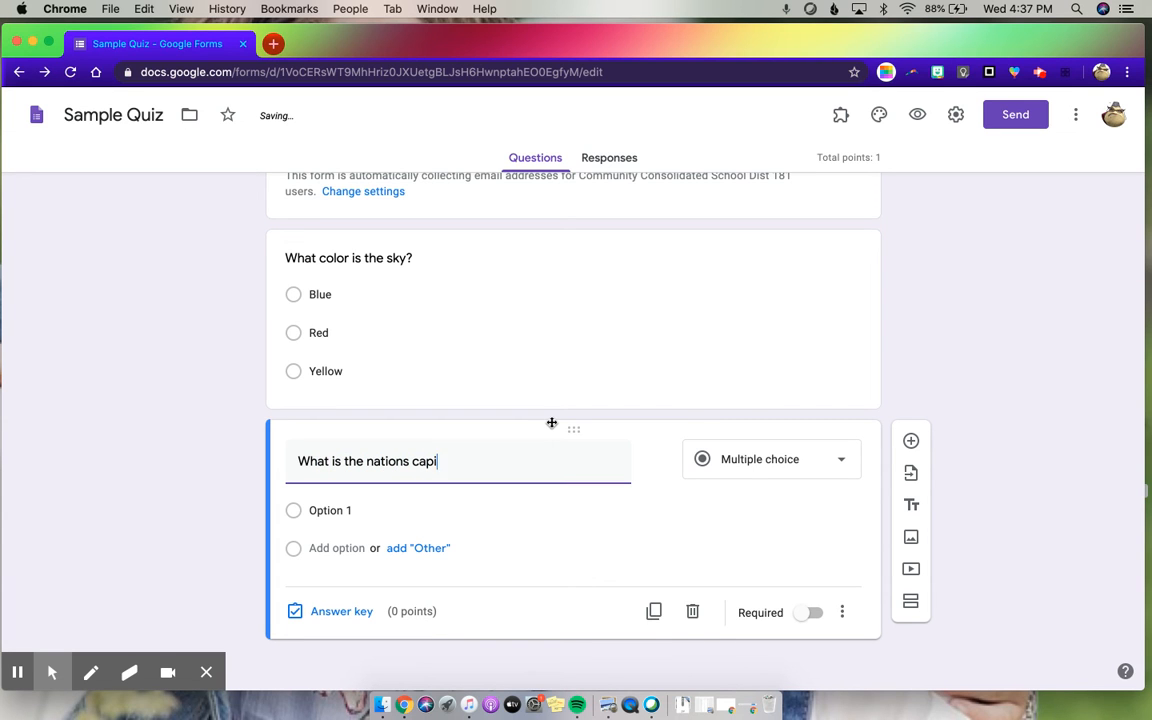
text(?)
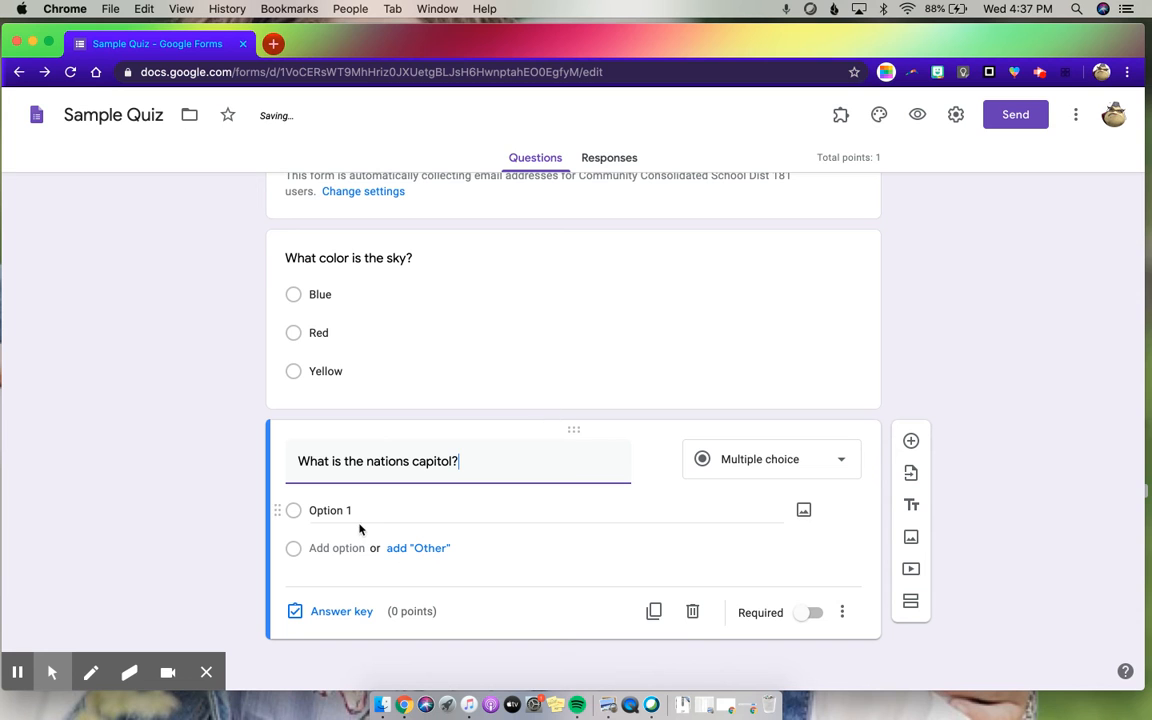
click(770, 462)
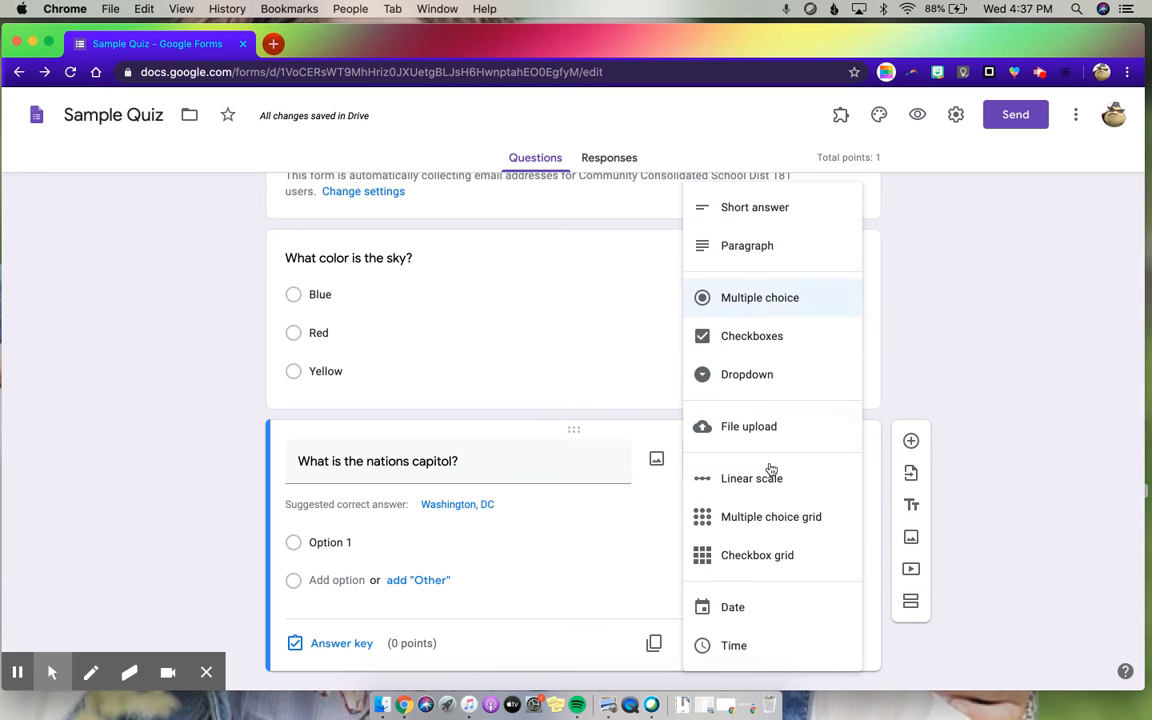
click(749, 218)
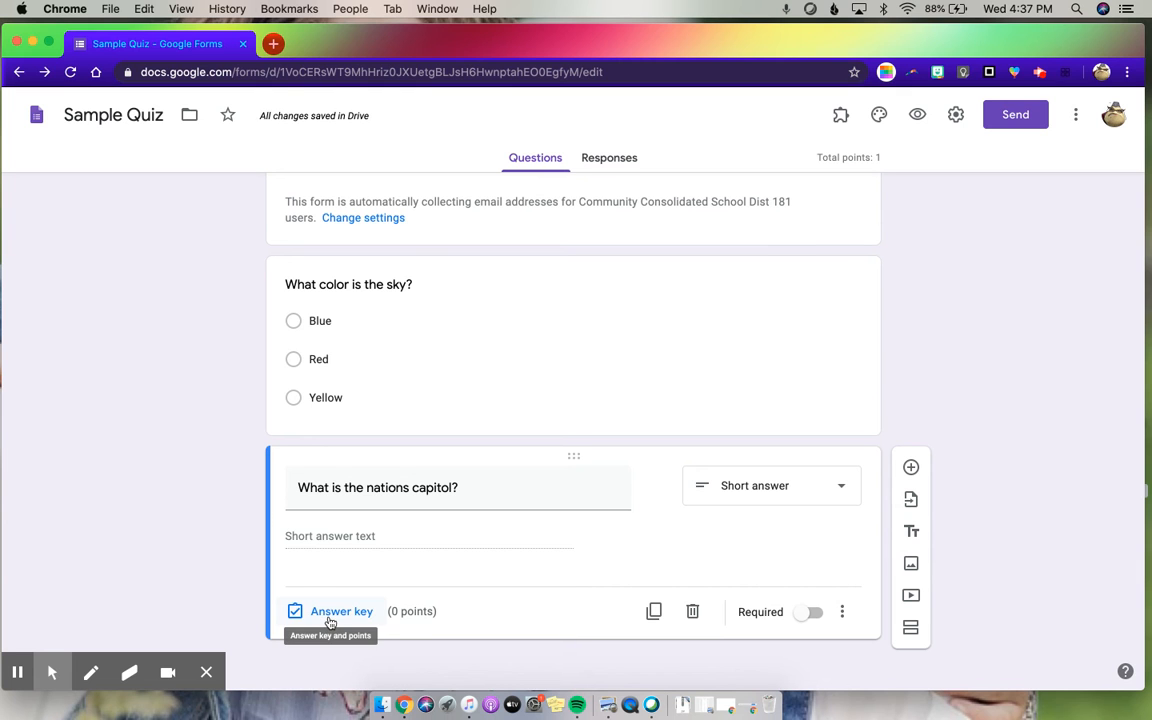
- List "Washington DC" and "Washington D.C." as correct answers in the capitol question's answer key
click(330, 620)
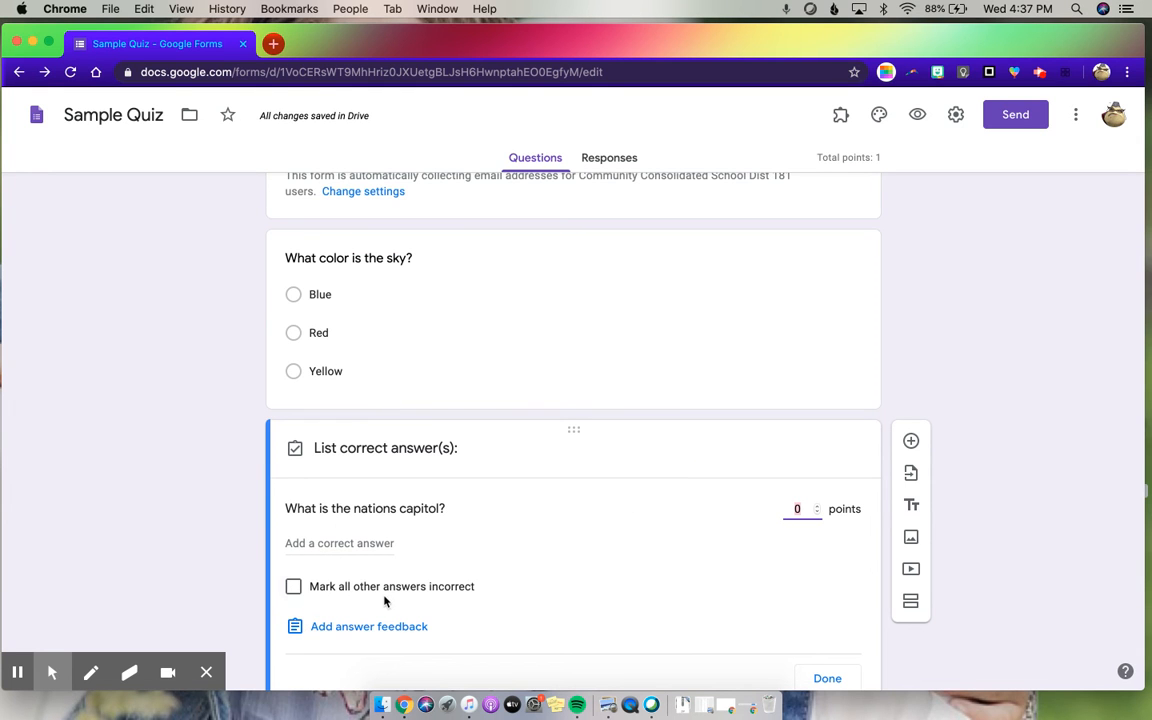
click(311, 541)
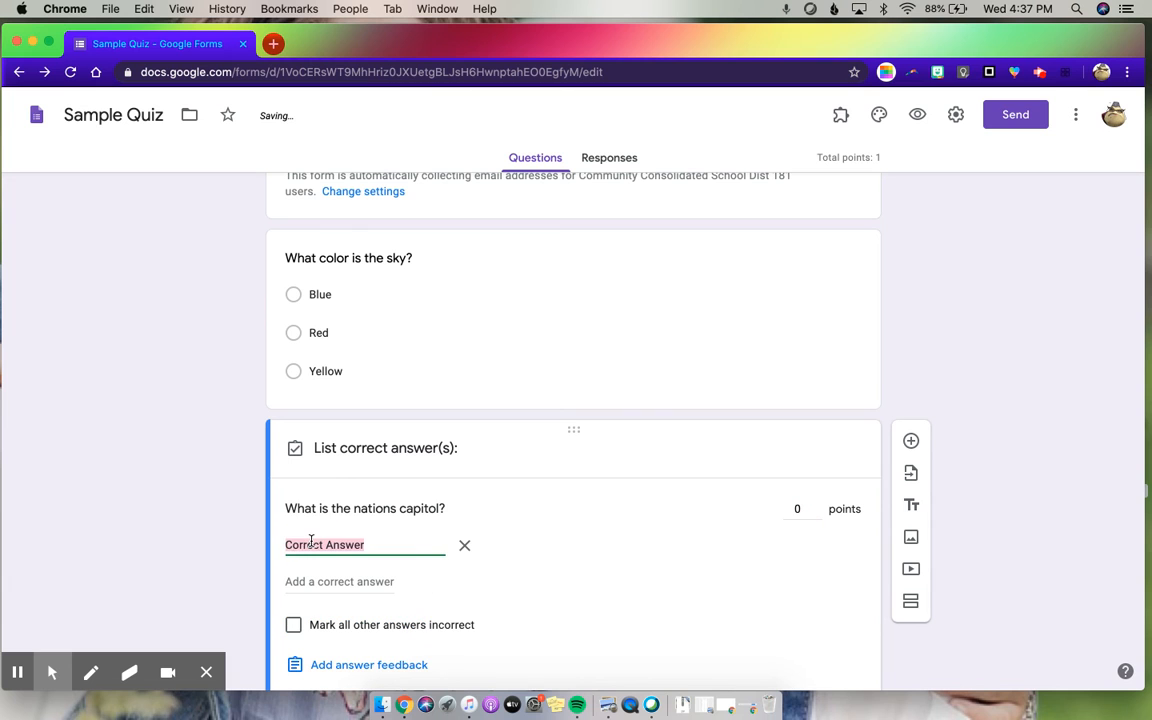
text(Washington DC)
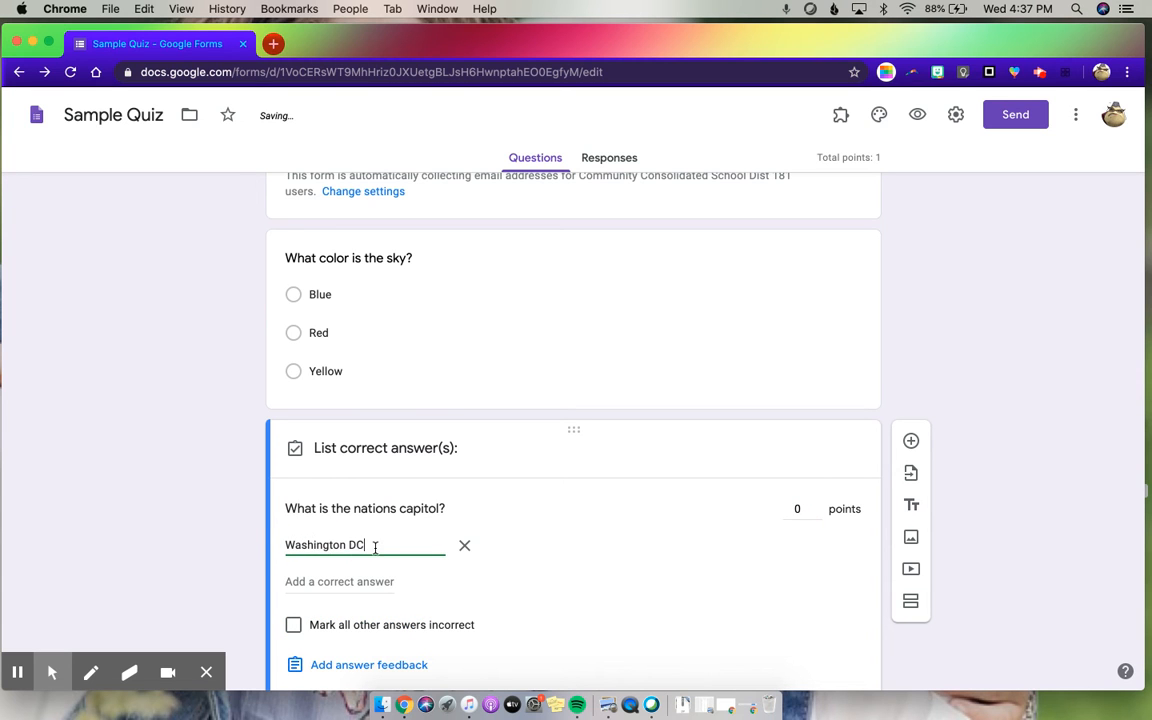
drag(375, 547, 252, 552)
key(cmd+c)
key(Return)
key(cmd+v)
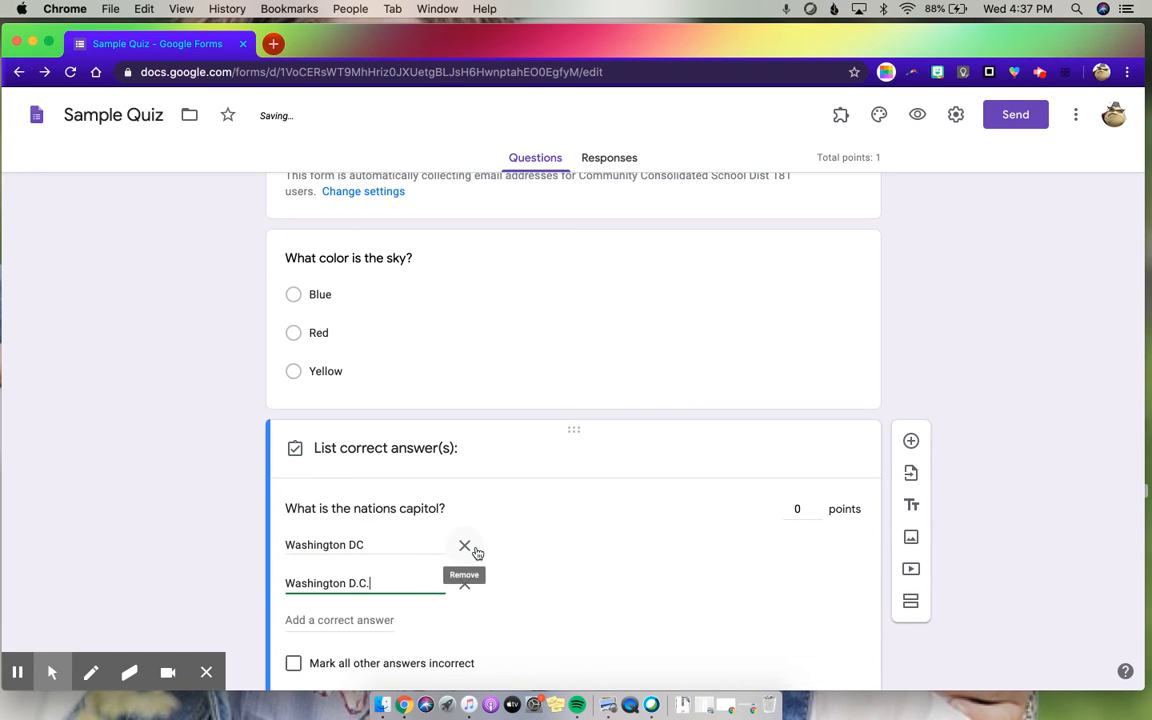
- Add "DC" as a third correct answer for the capitol question and mark all other answers incorrect
click(310, 619)
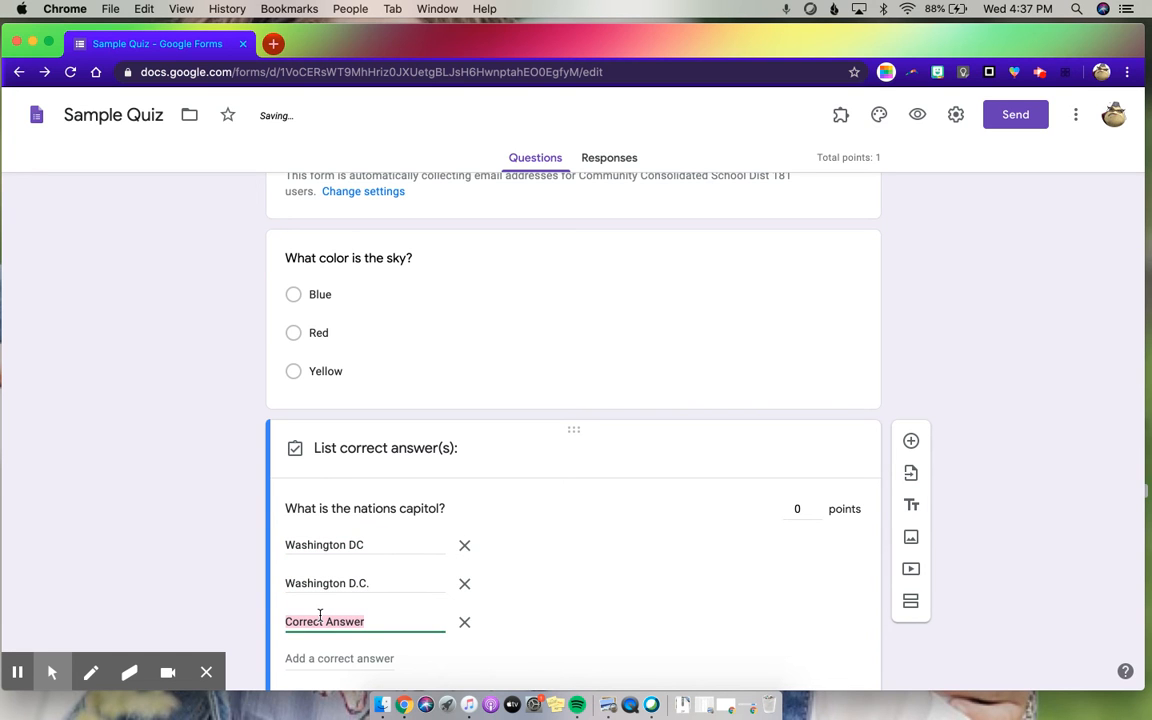
key(super+v)
key(super+BackSpace)
scroll(365, 620, down, 2)
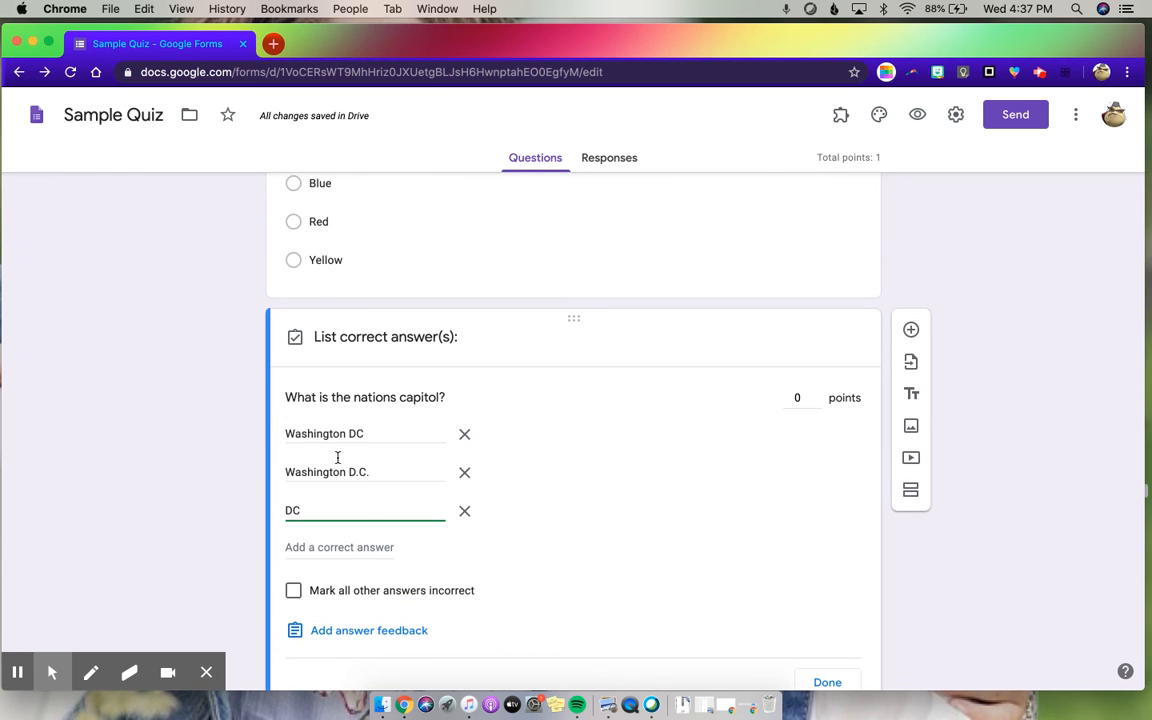
click(293, 591)
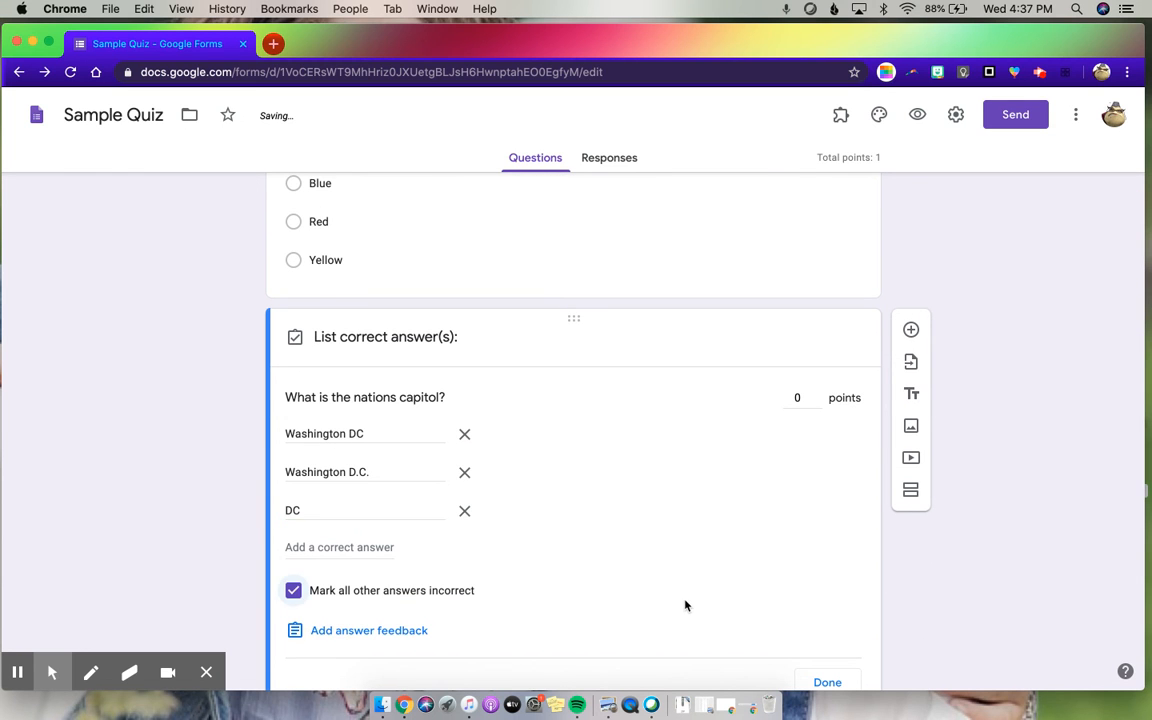
scroll(686, 605, down, 2)
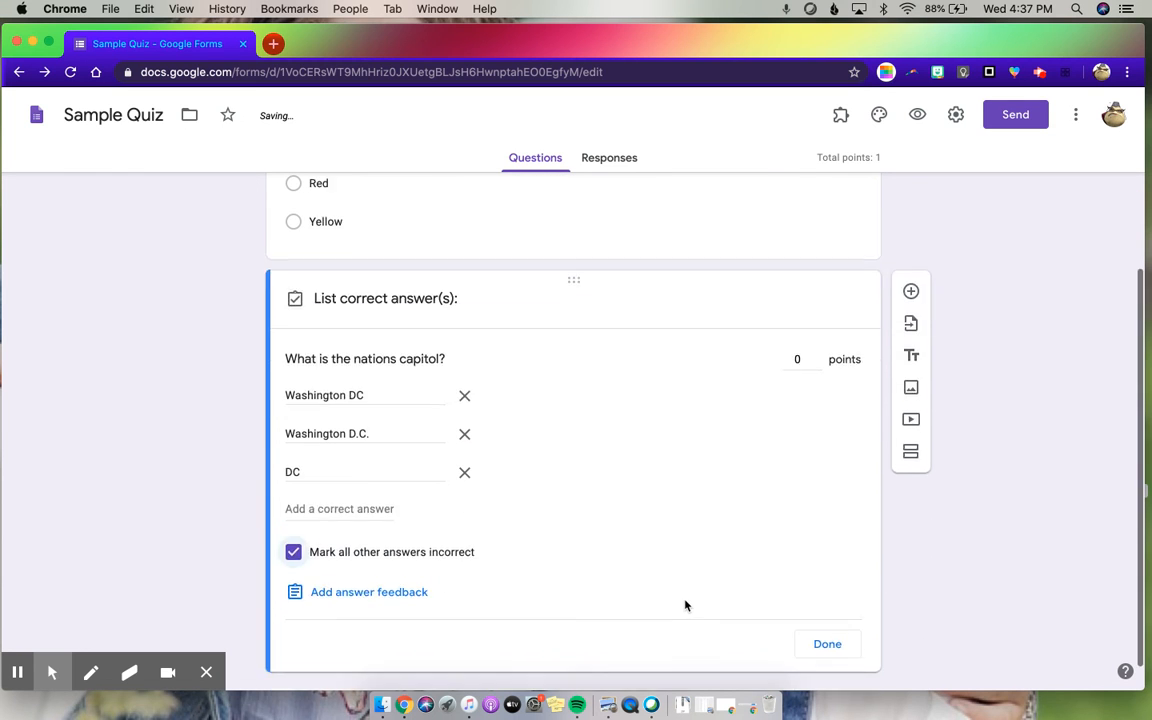
click(387, 579)
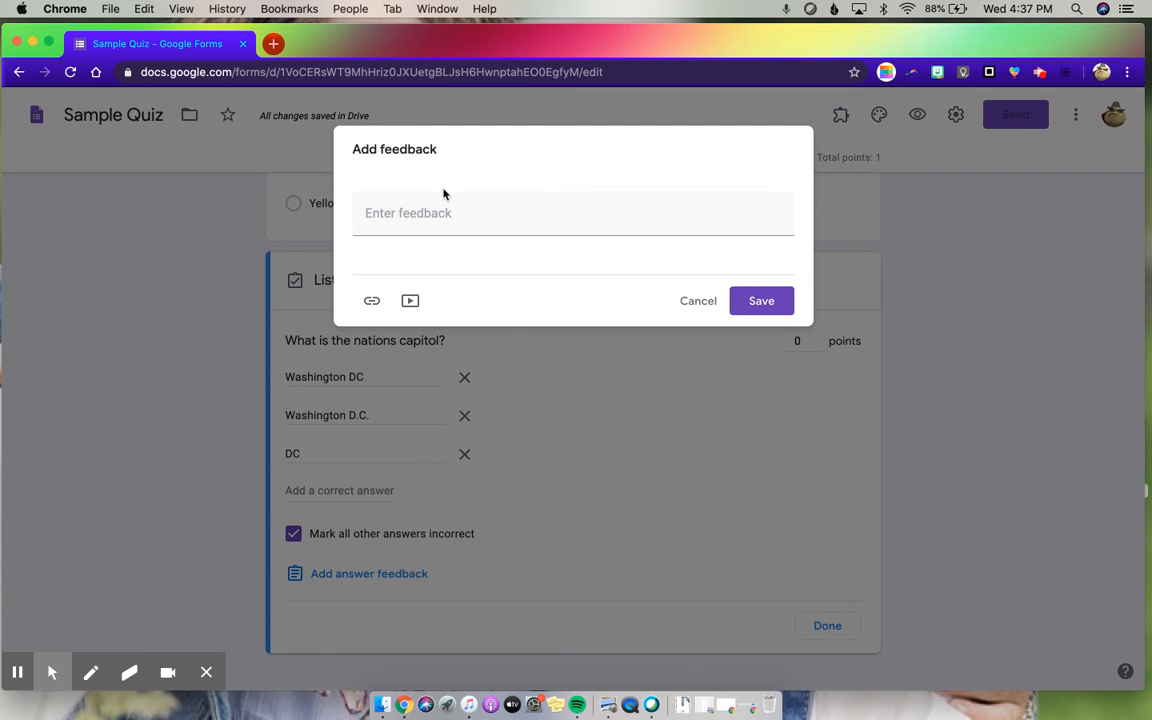
click(705, 307)
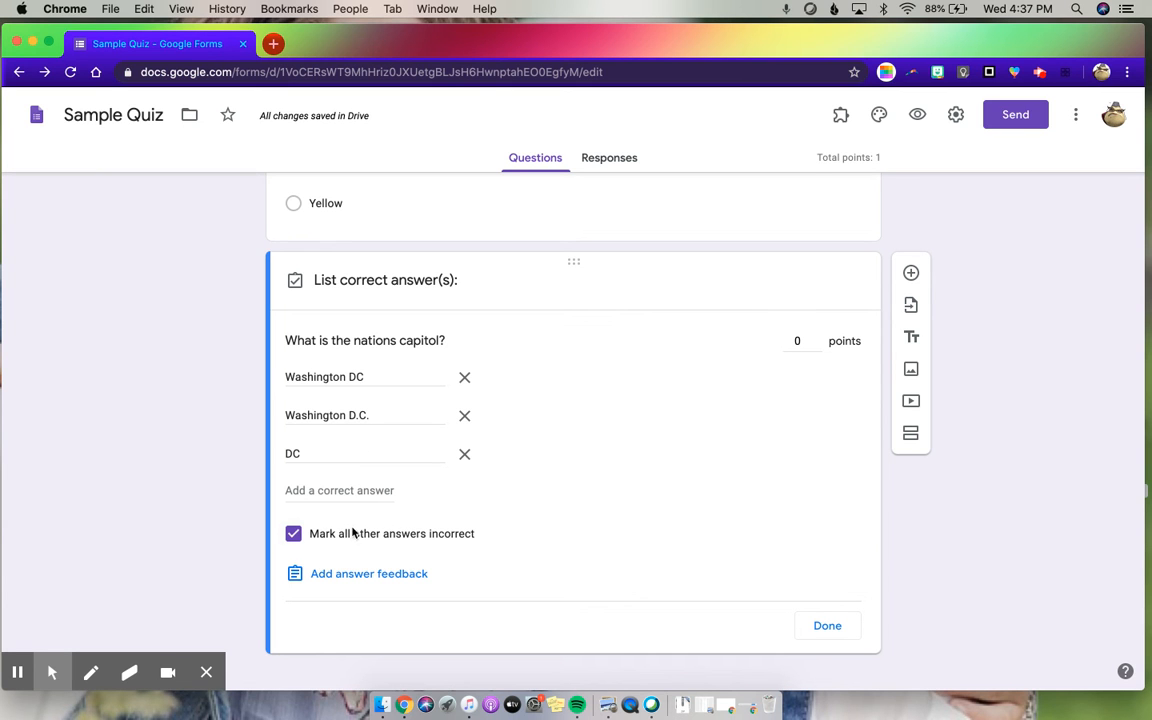
- Set the capitol question's value to 2 points and finish its answer key
click(816, 337)
click(816, 337)
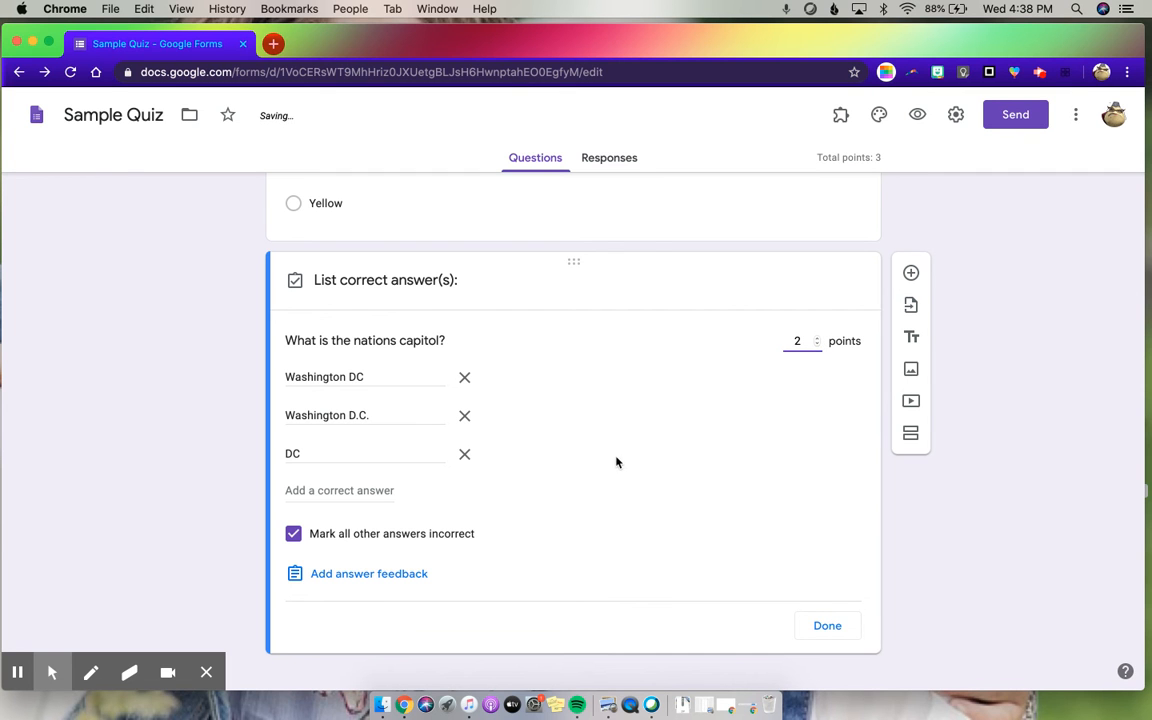
click(828, 626)
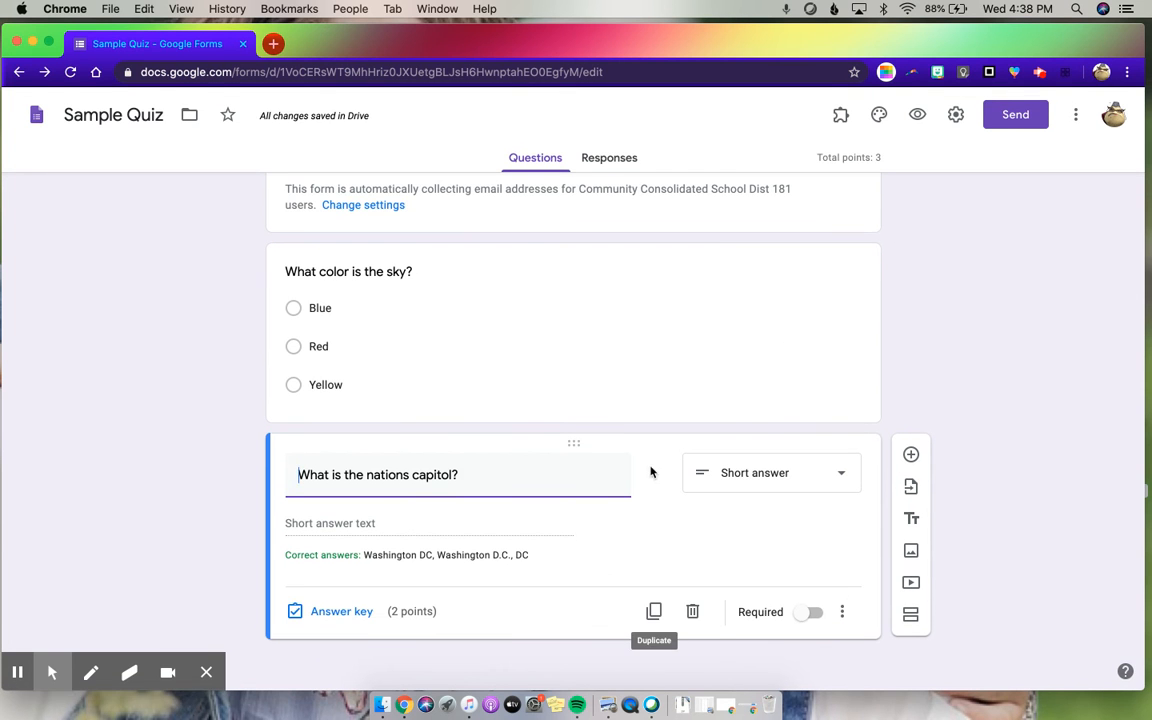
- Add a third question reading "Tel me about your book." and make it a paragraph question
click(913, 456)
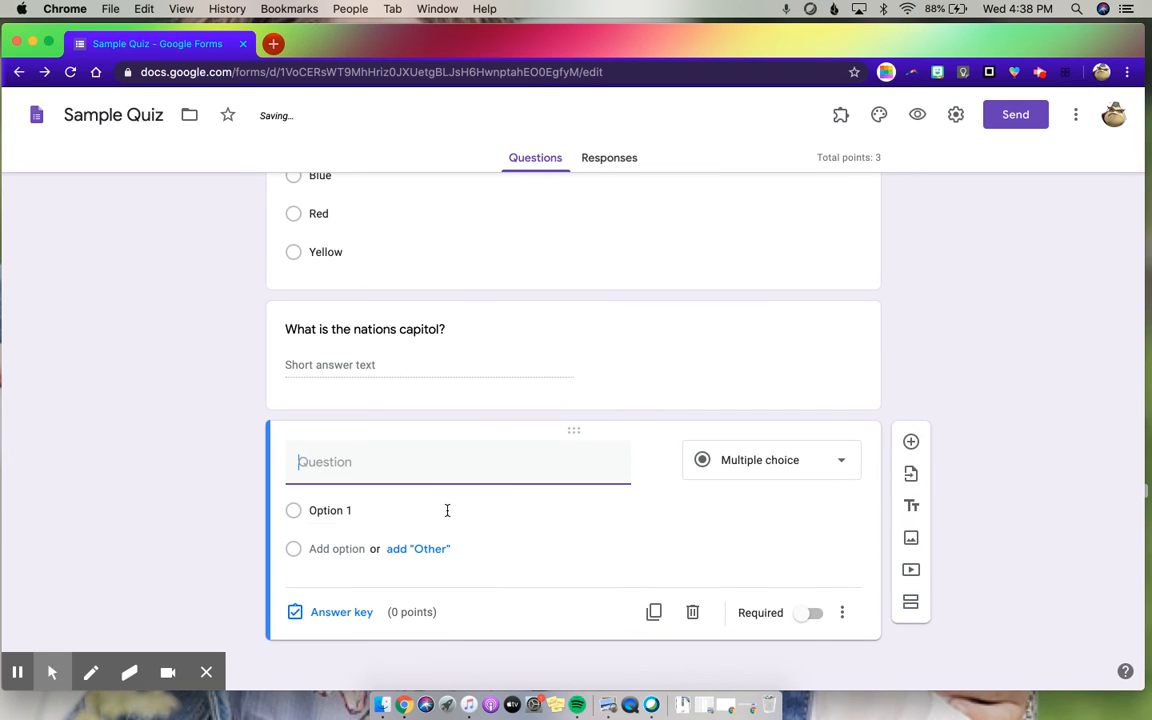
text(T)
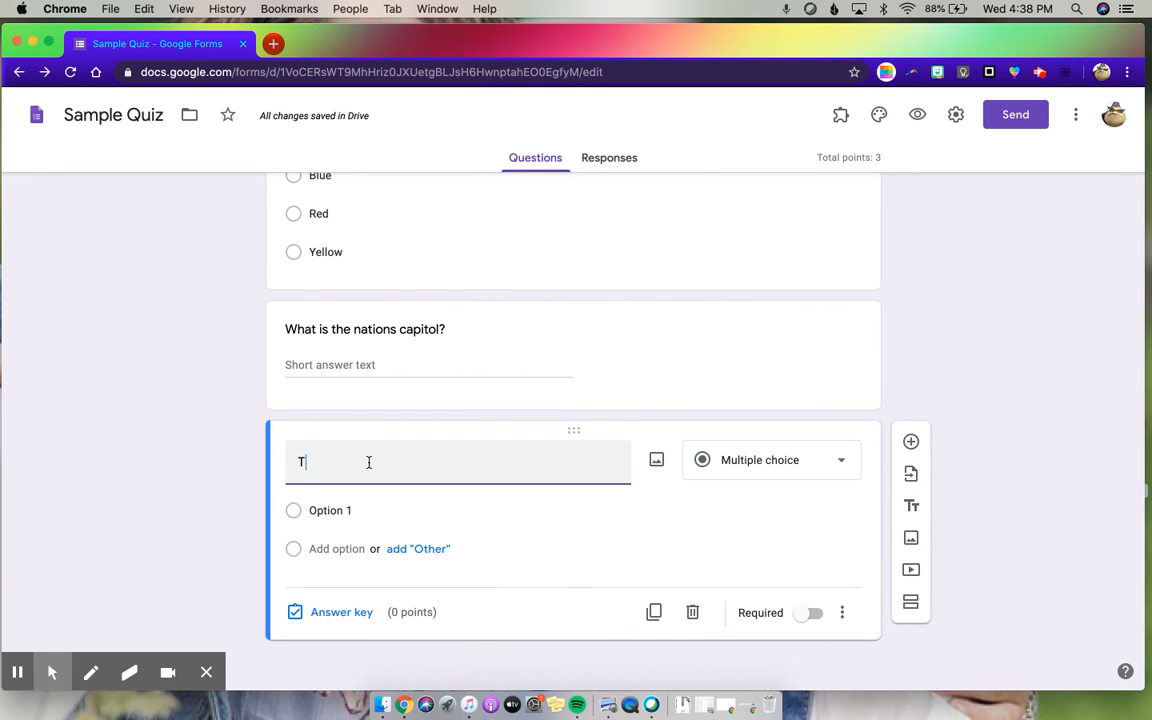
text(el me about your book.)
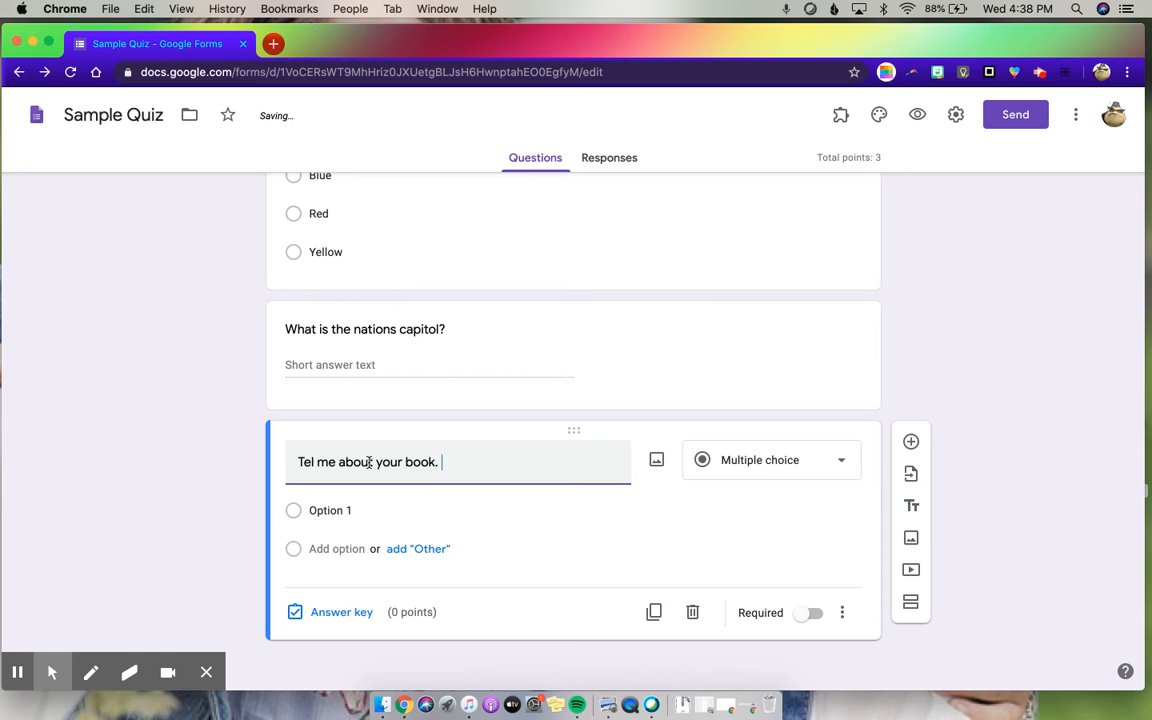
click(792, 462)
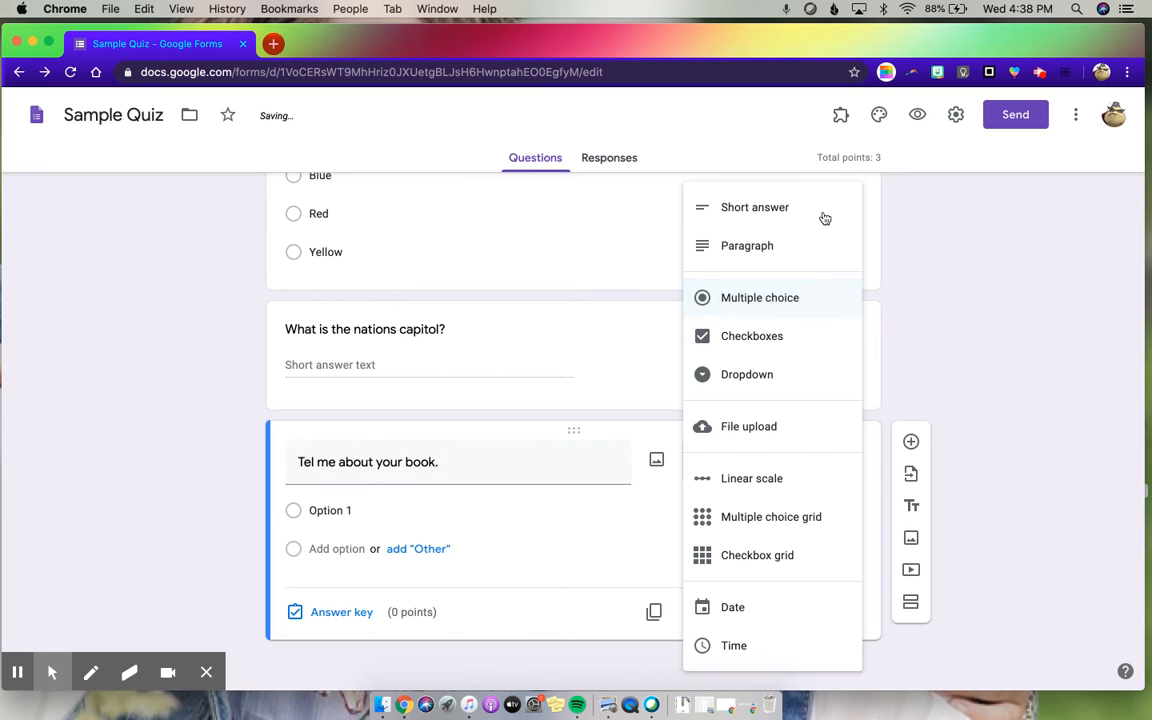
click(770, 243)
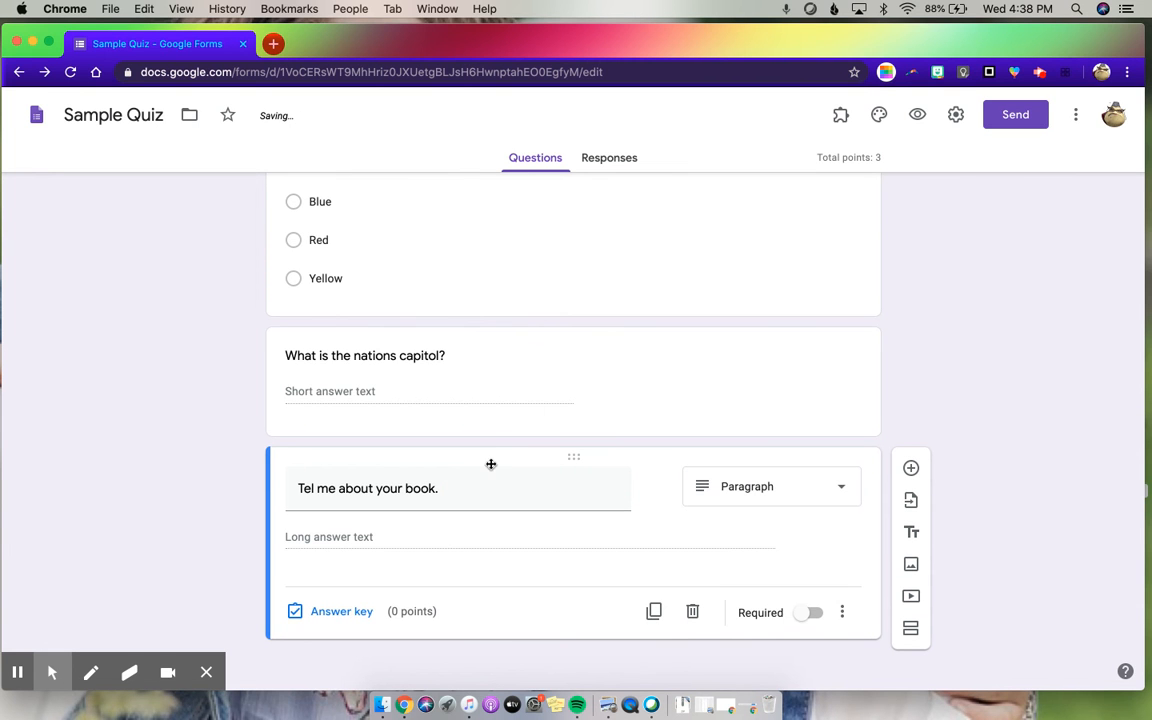
- Correct the paragraph question's wording to "Tell me about your book."
click(337, 614)
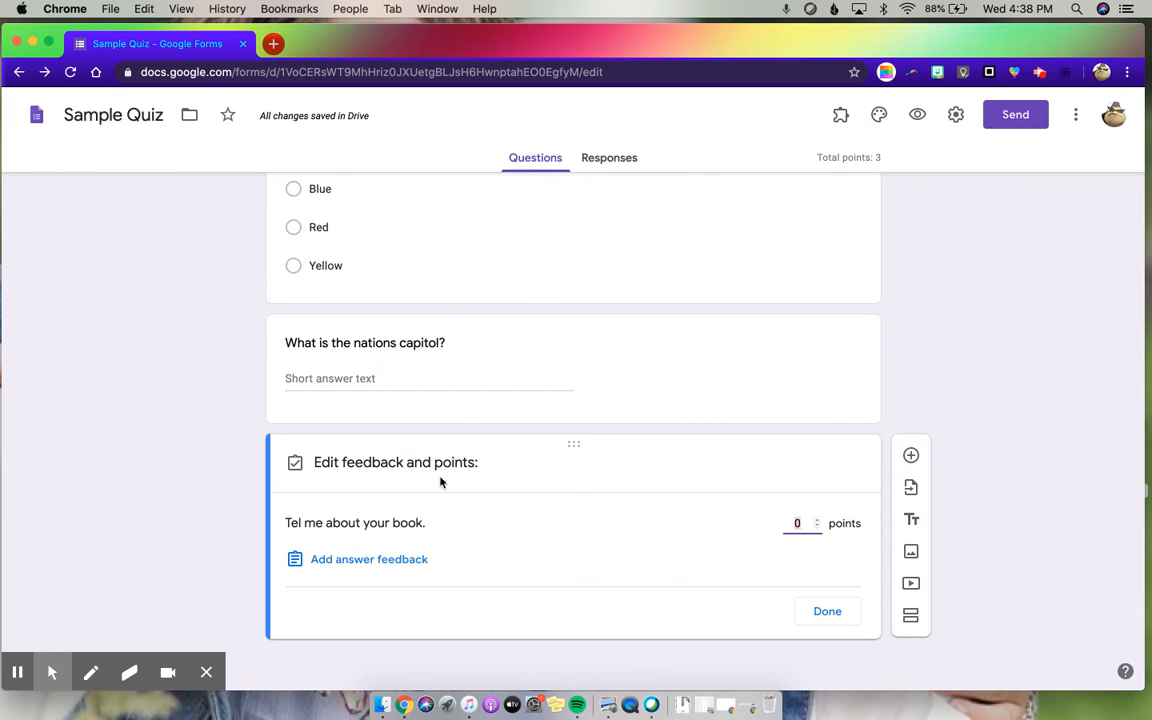
click(300, 521)
click(812, 609)
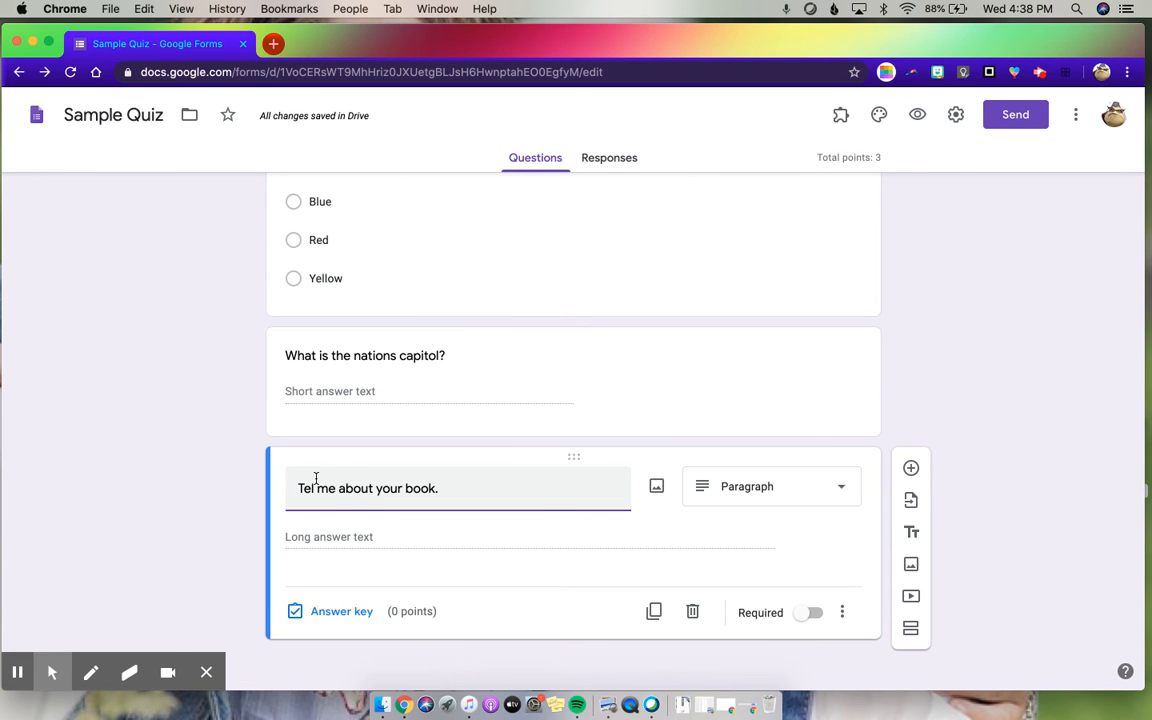
- Set the book question's value to 4 points in its answer key and finish without adding answer feedback
click(322, 611)
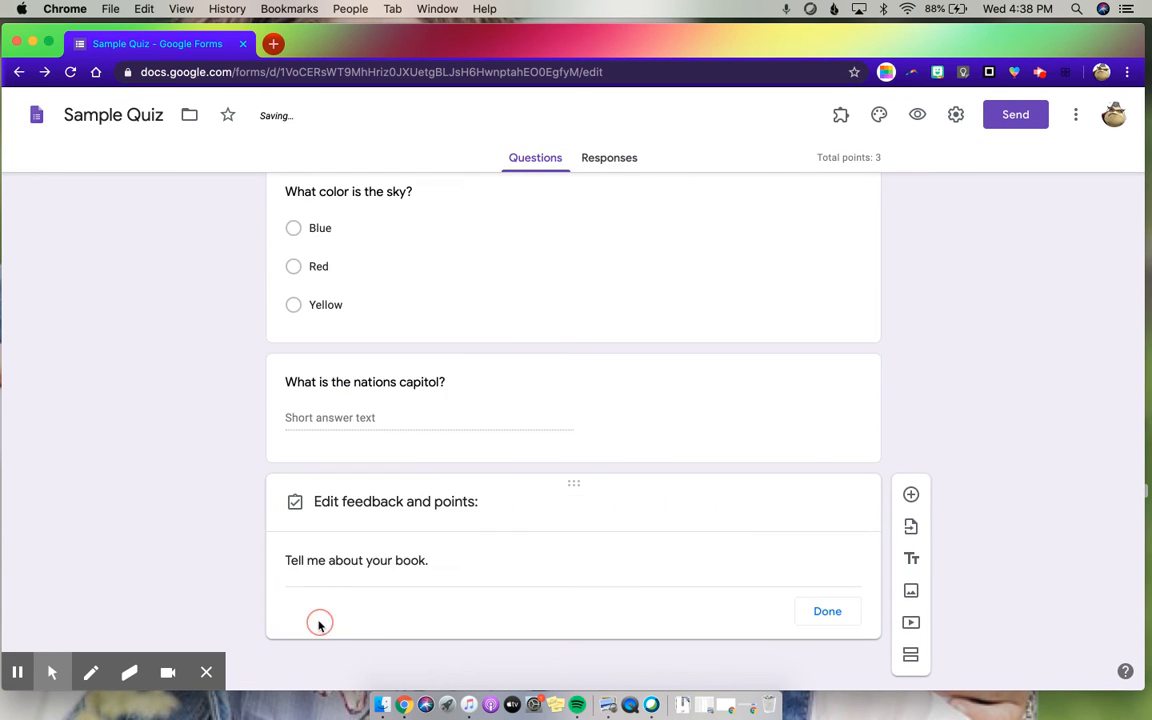
double_click(819, 520)
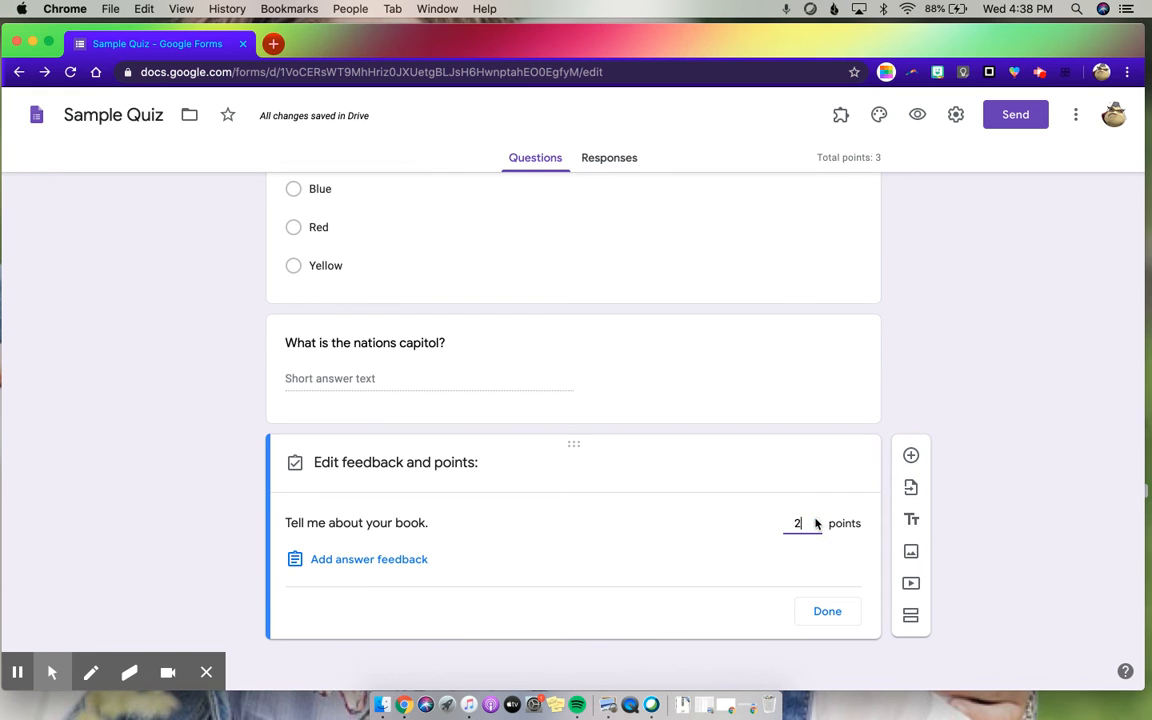
click(815, 520)
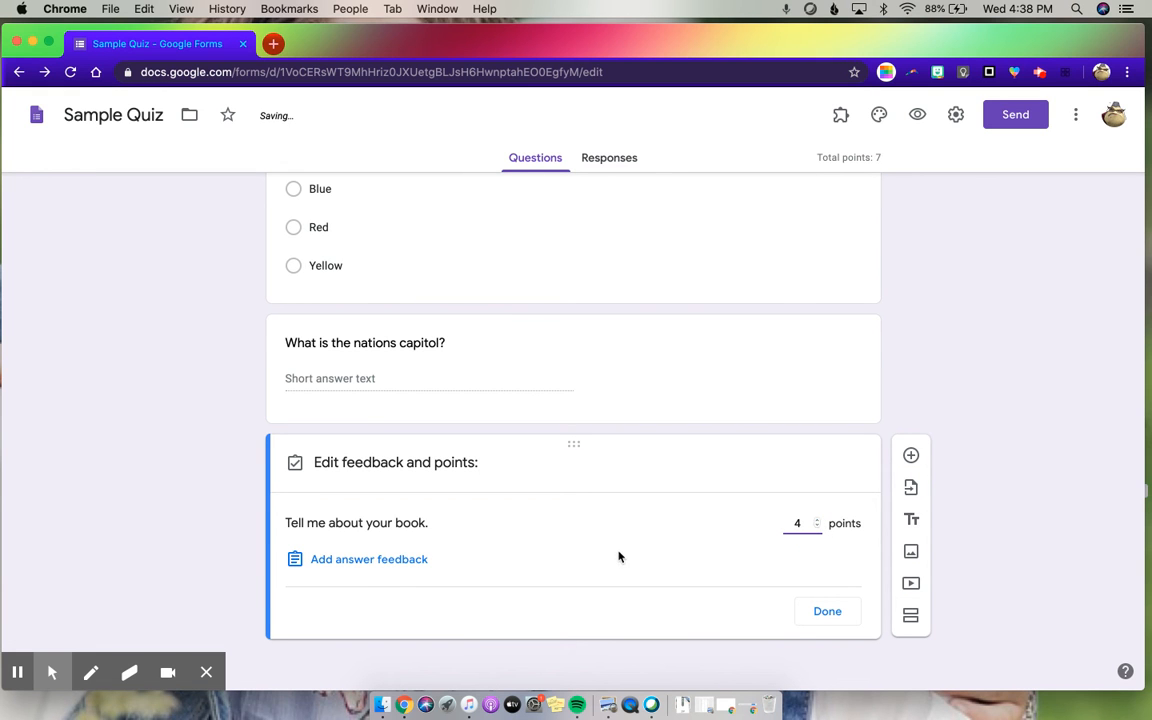
click(396, 561)
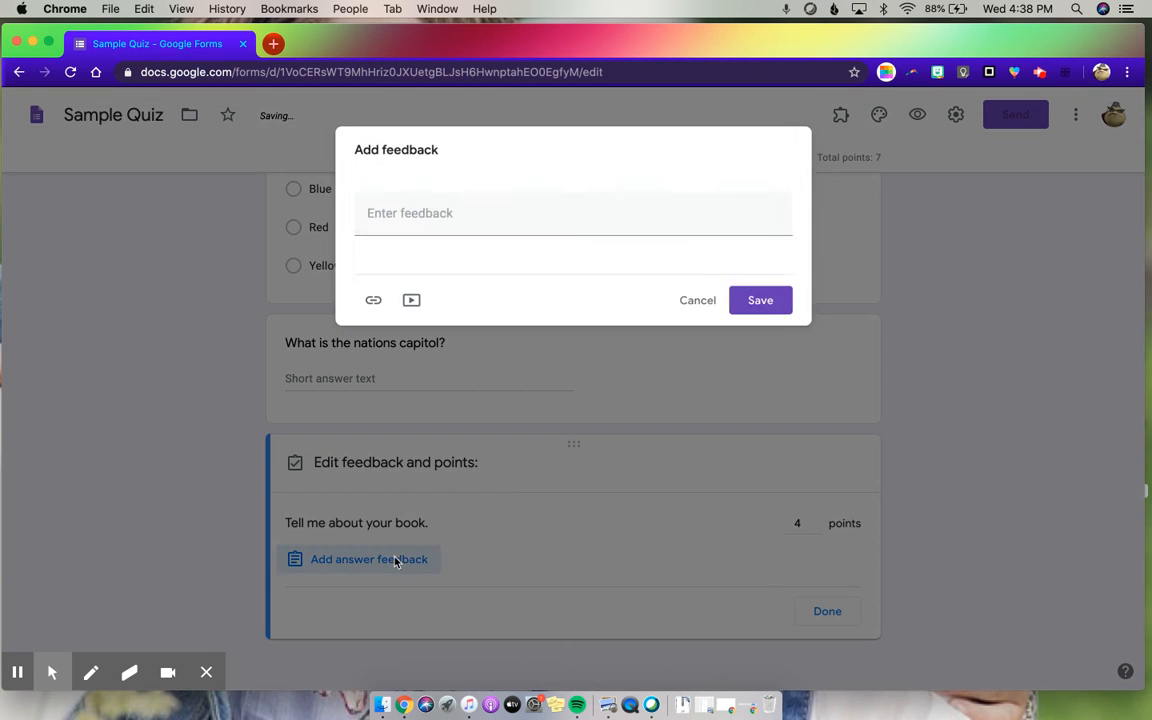
click(697, 300)
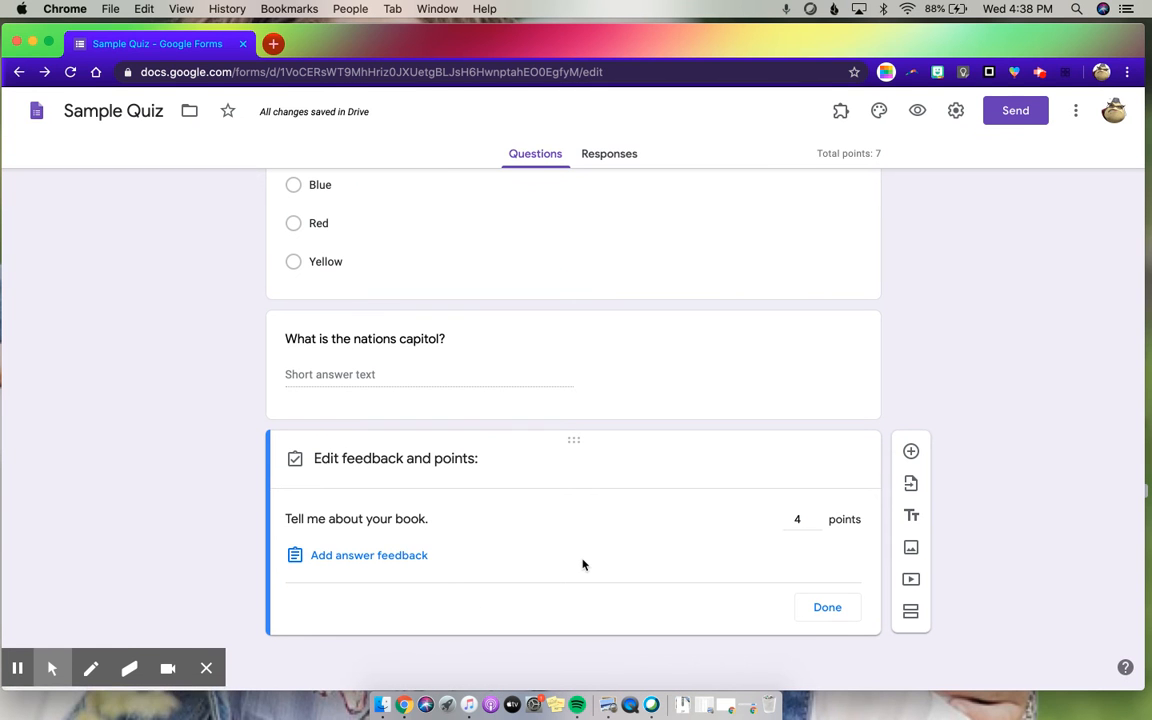
click(827, 611)
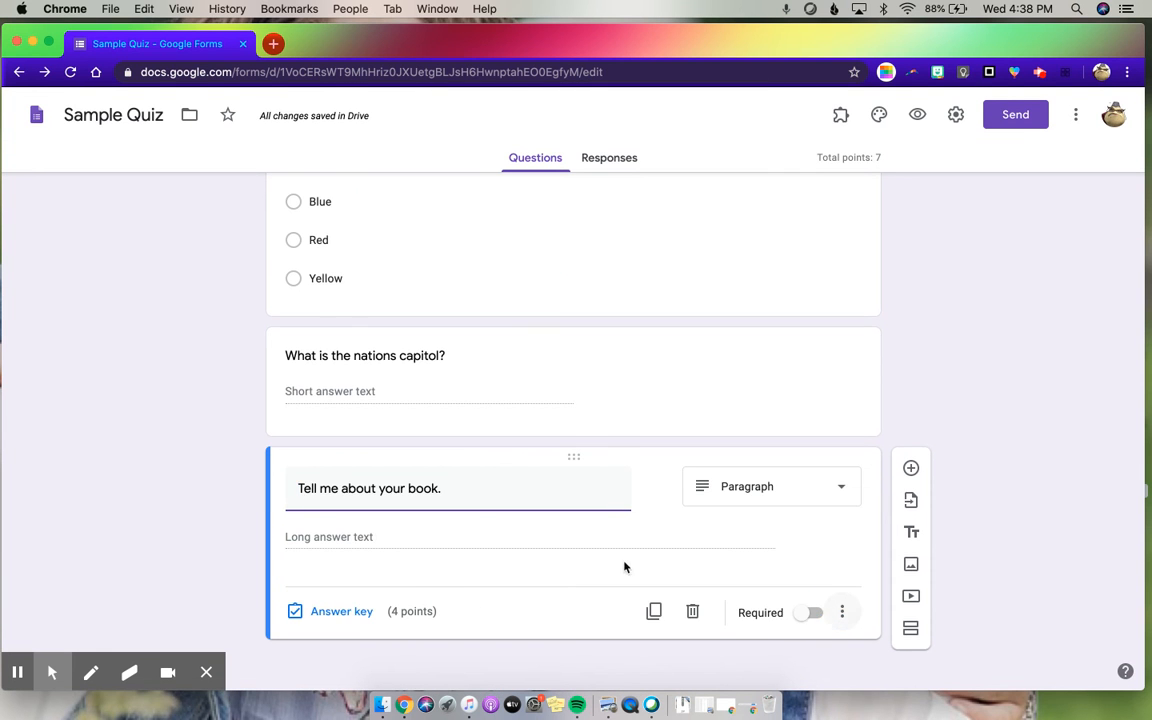
- Make the book, capitol and sky questions all required
click(810, 613)
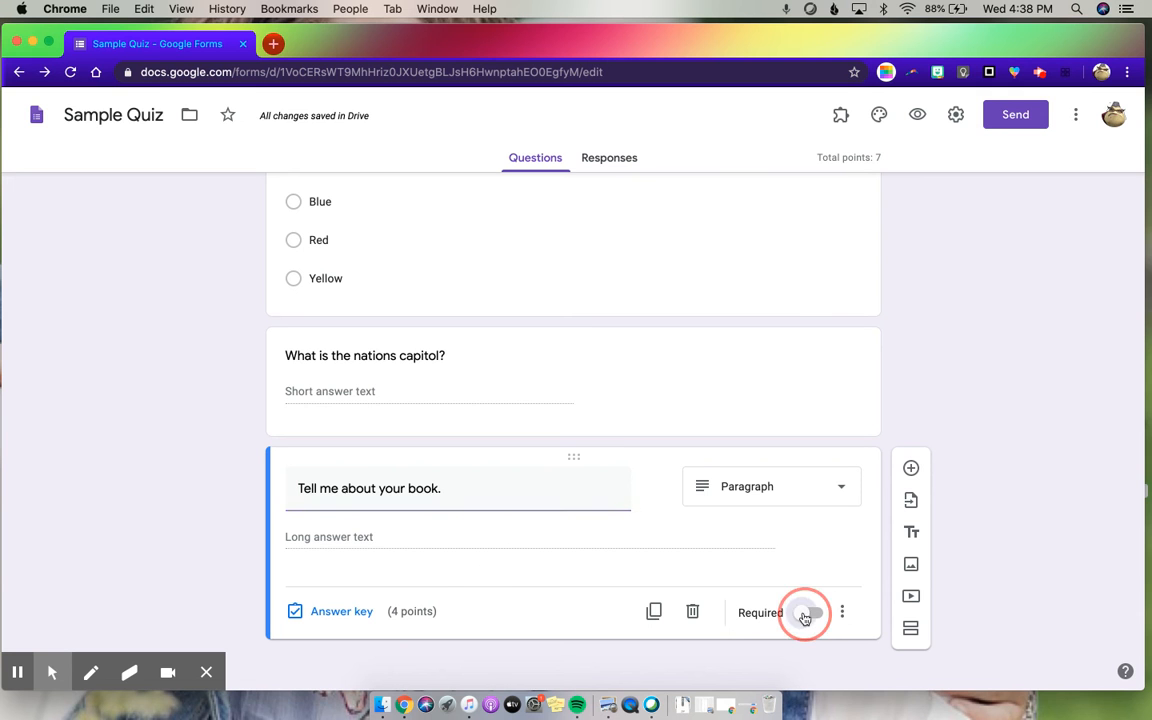
click(607, 386)
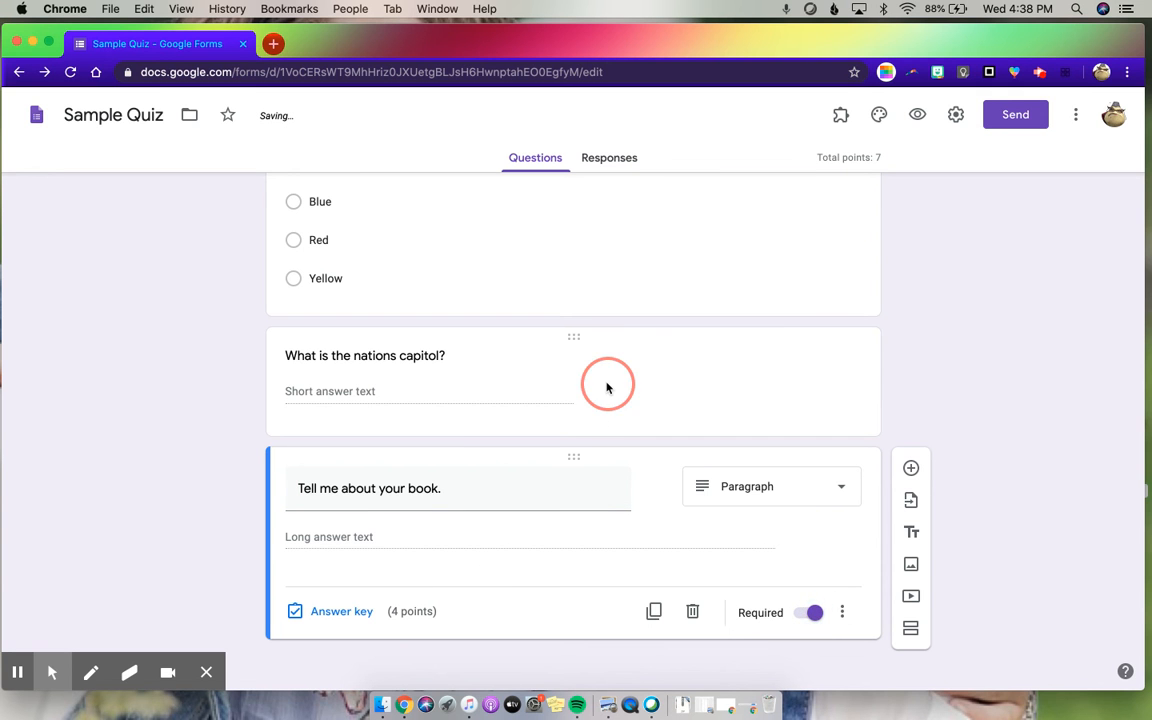
click(806, 495)
scroll(725, 411, up, 3)
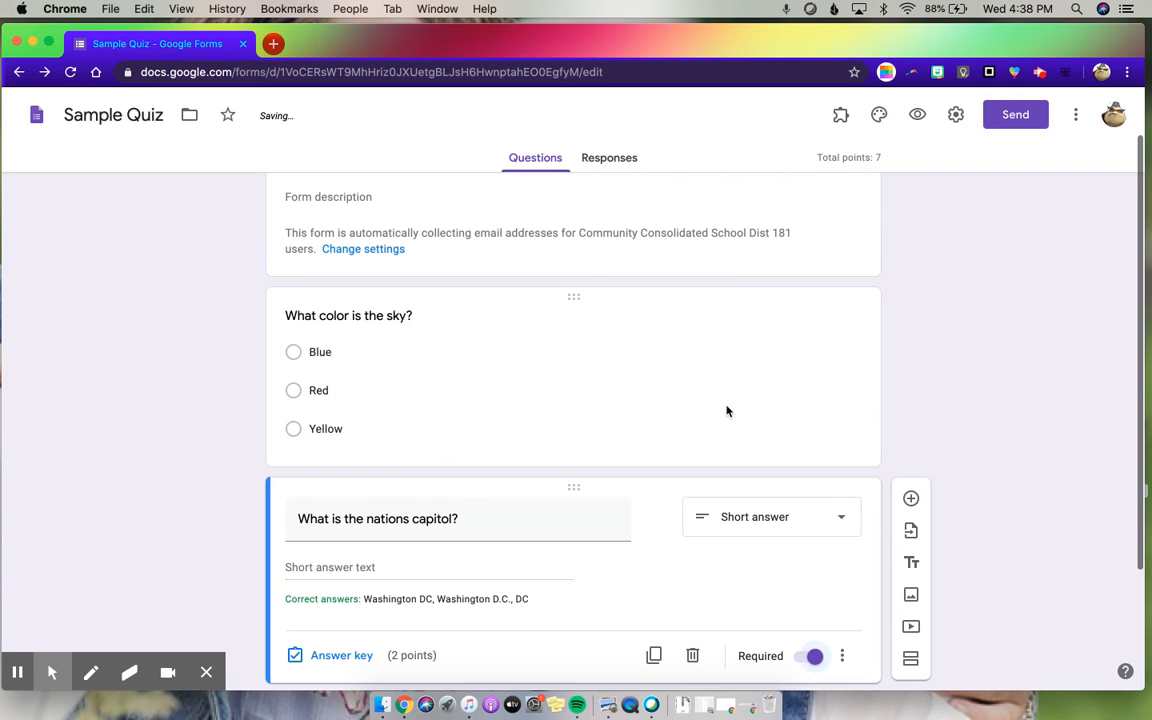
click(722, 391)
click(808, 556)
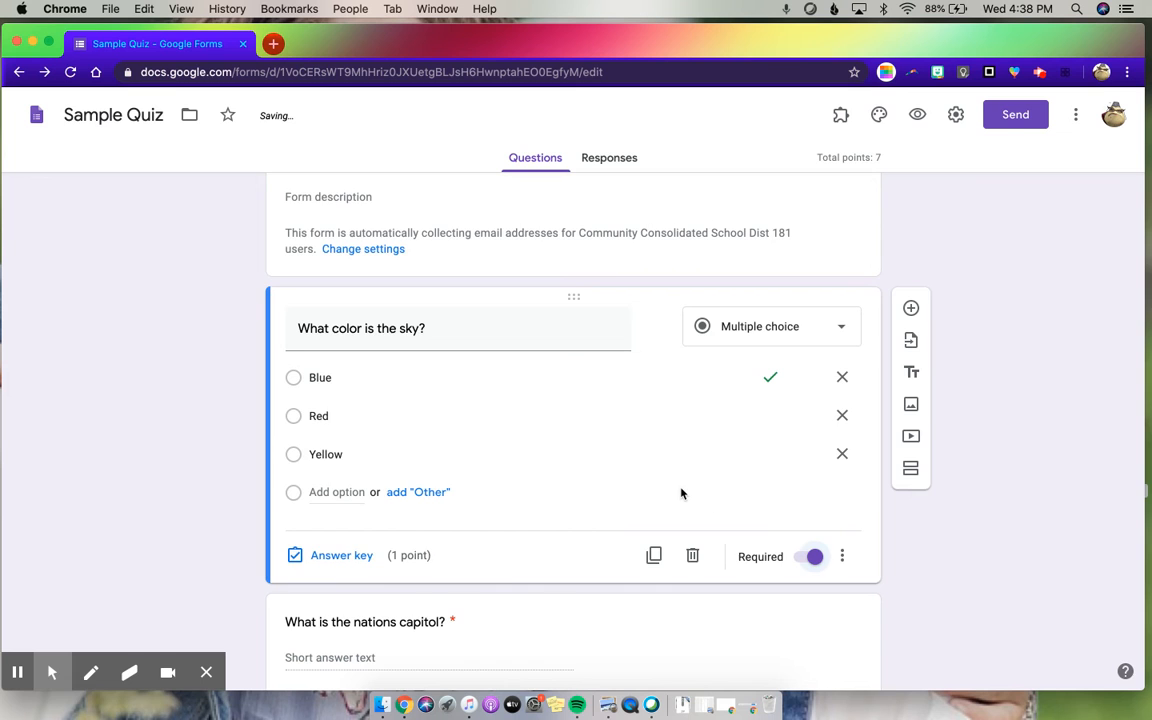
scroll(681, 494, down, 2)
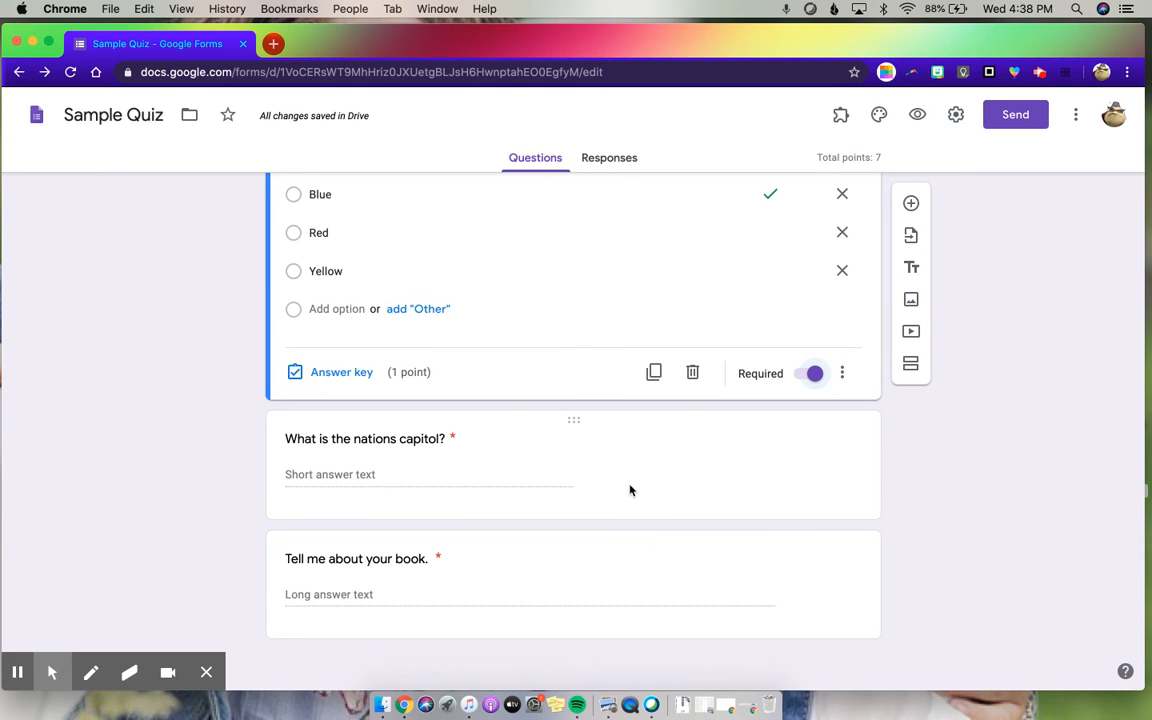
click(15, 675)
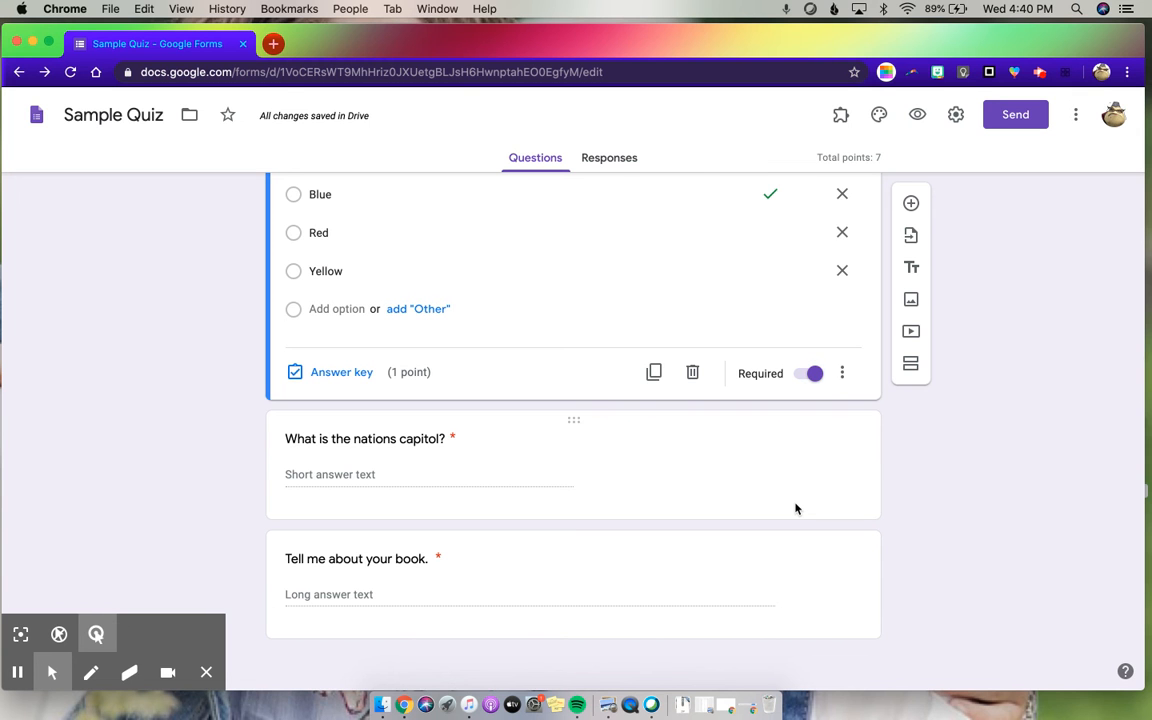
scroll(797, 510, up, 3)
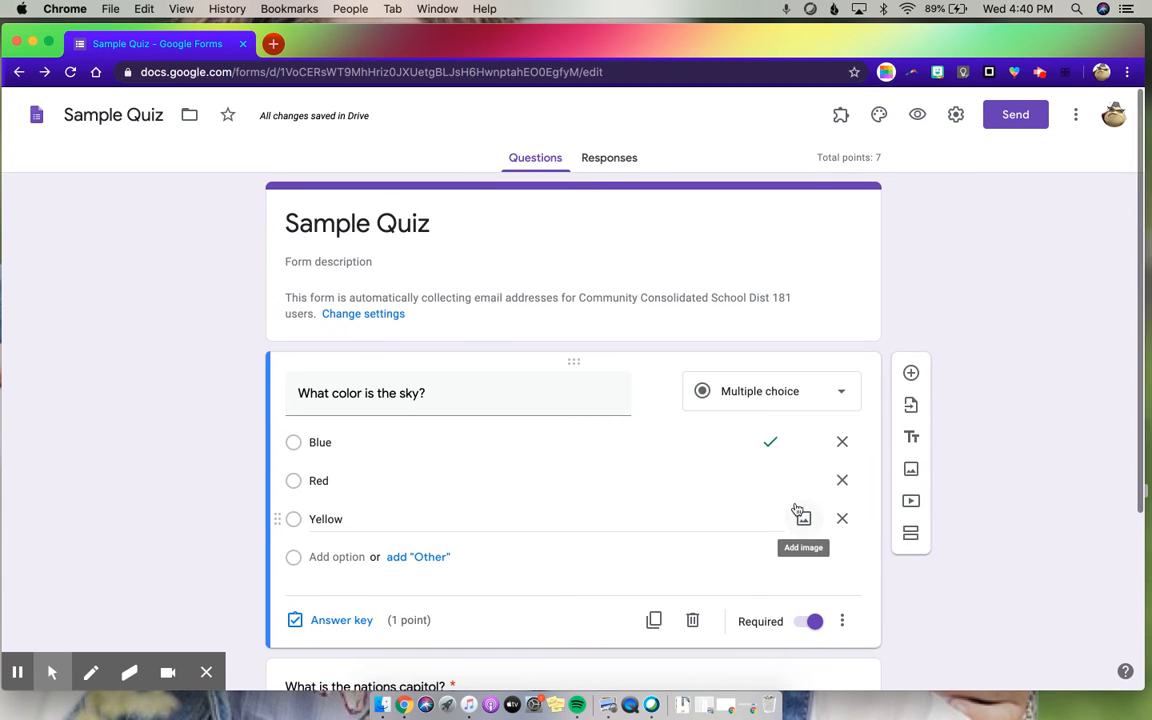
scroll(797, 510, down, 3)
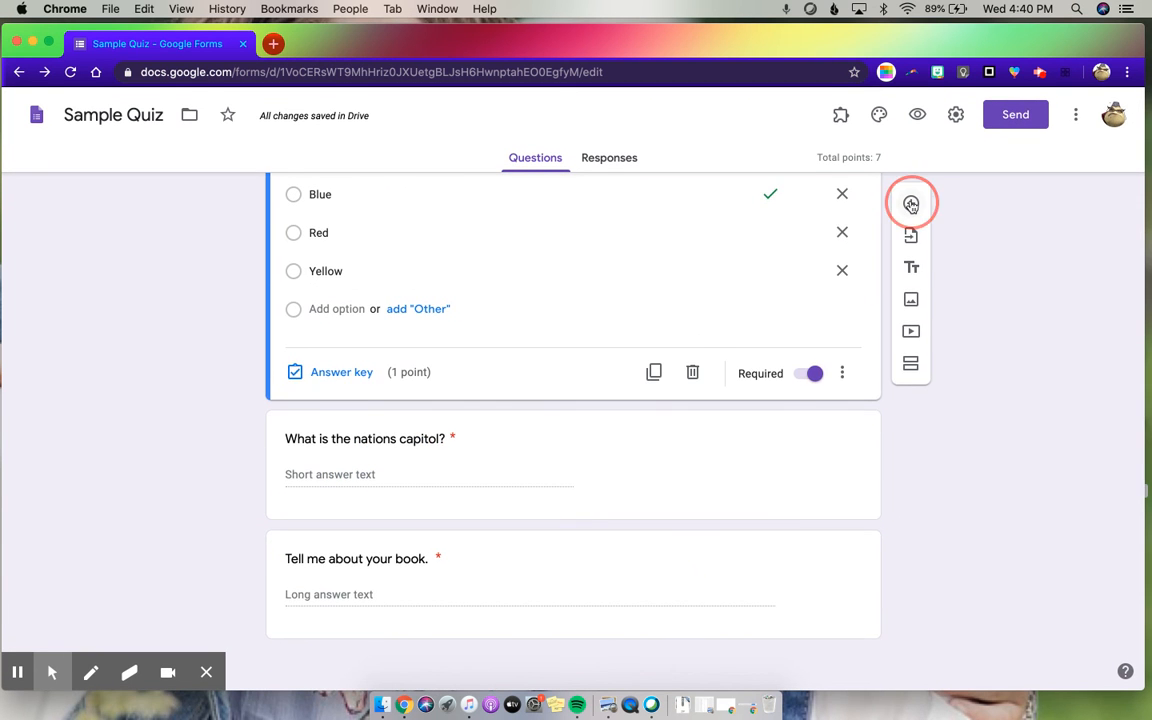
- Add a checkboxes question titled "Choose all that apply" below the sky question, leaving its answer key unset
click(910, 203)
click(763, 338)
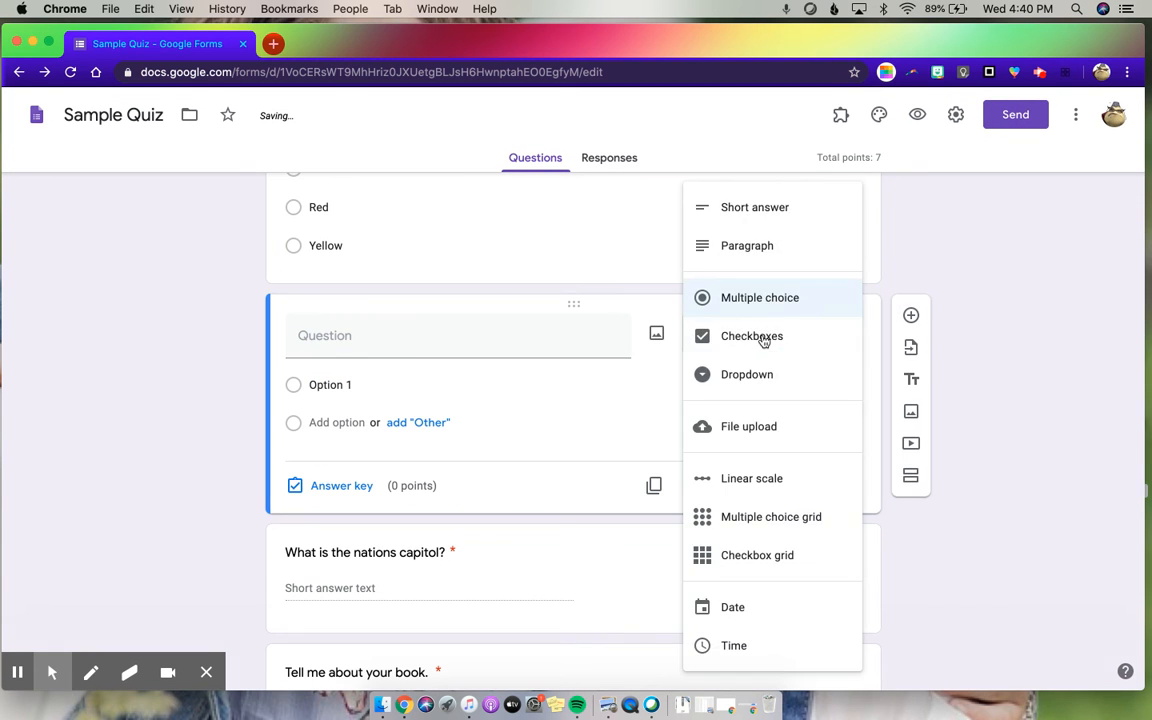
click(728, 336)
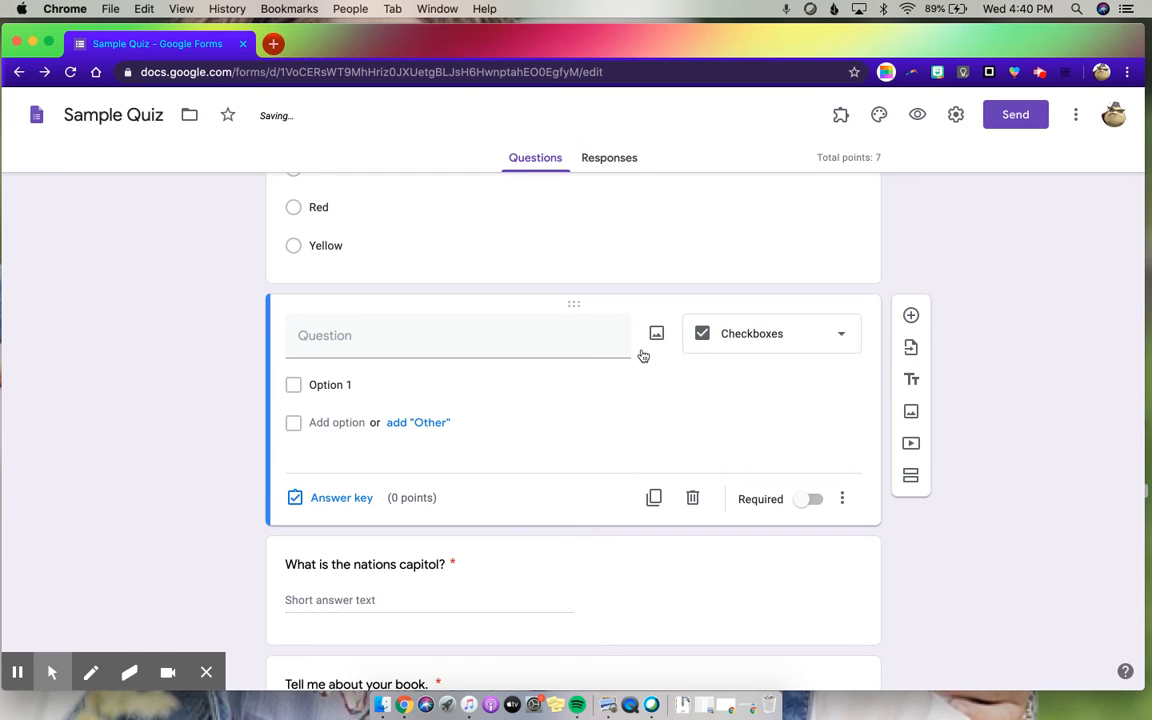
click(330, 334)
text(Choose all that a)
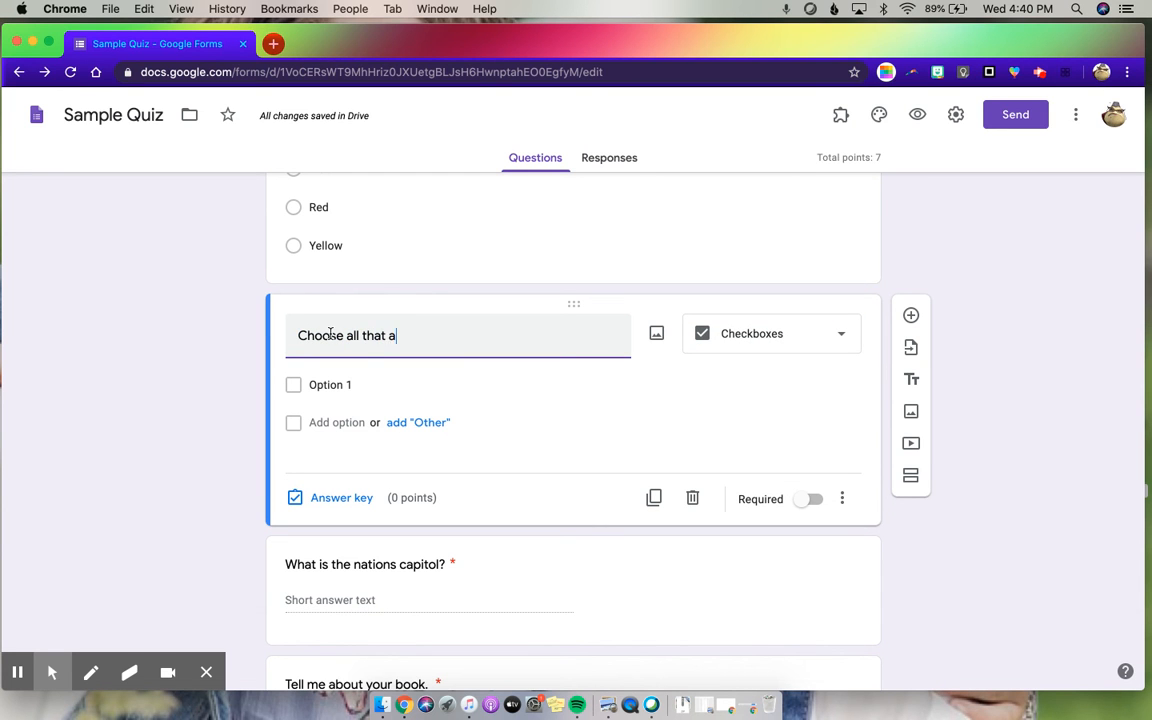
text(pply)
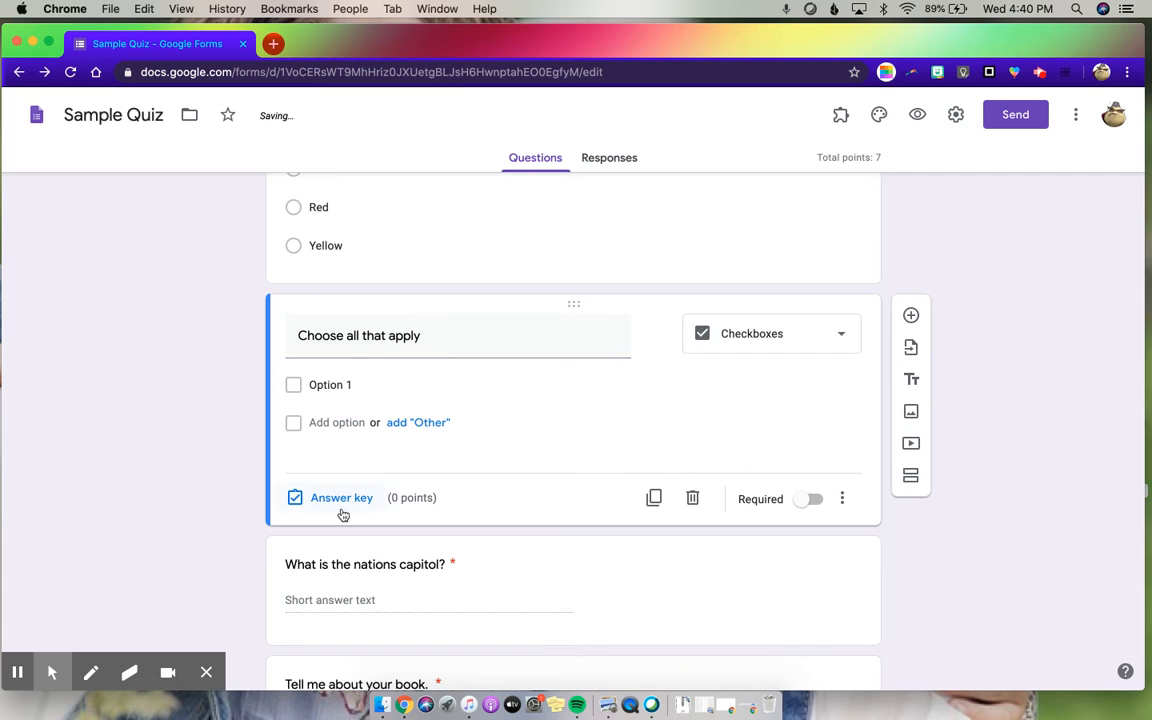
click(335, 498)
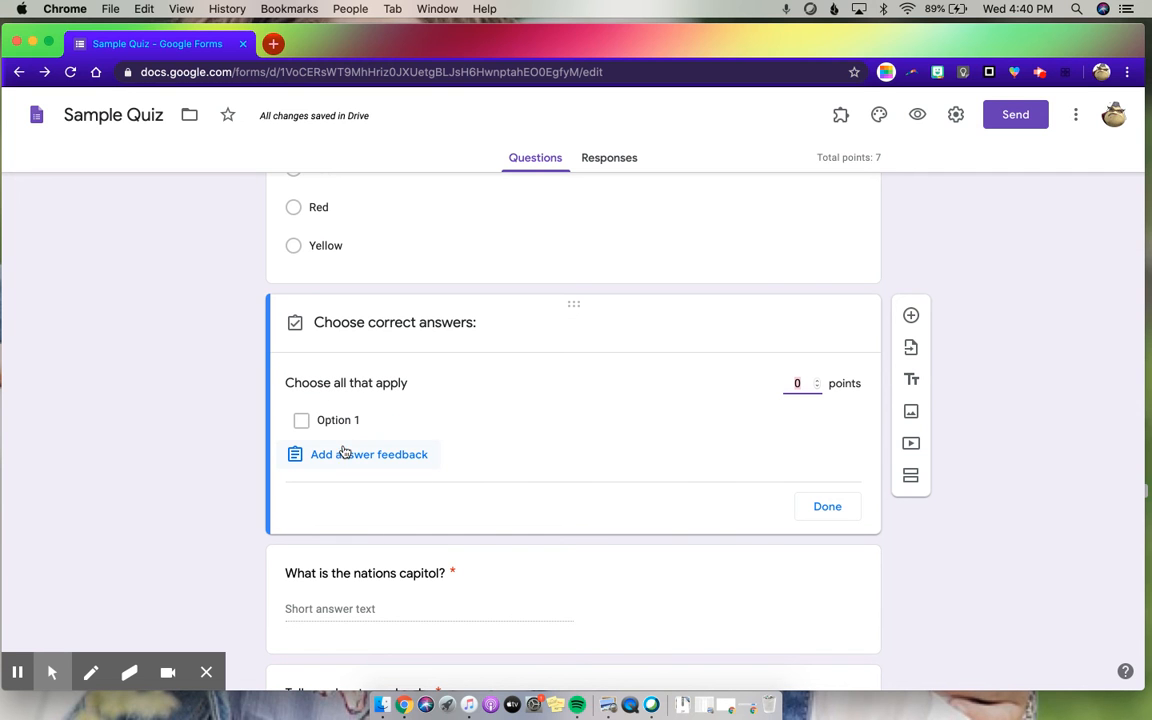
click(830, 508)
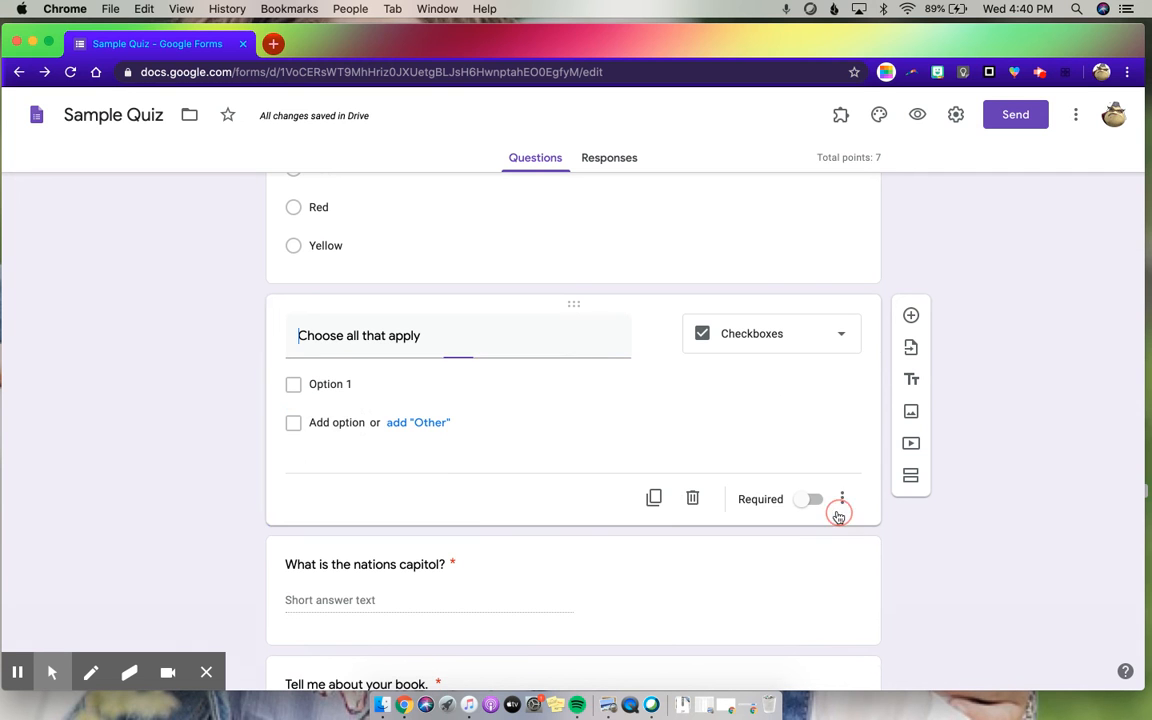
- Add the answer options a, b and c to the "Choose all that apply" checkboxes question
click(336, 424)
text(a)
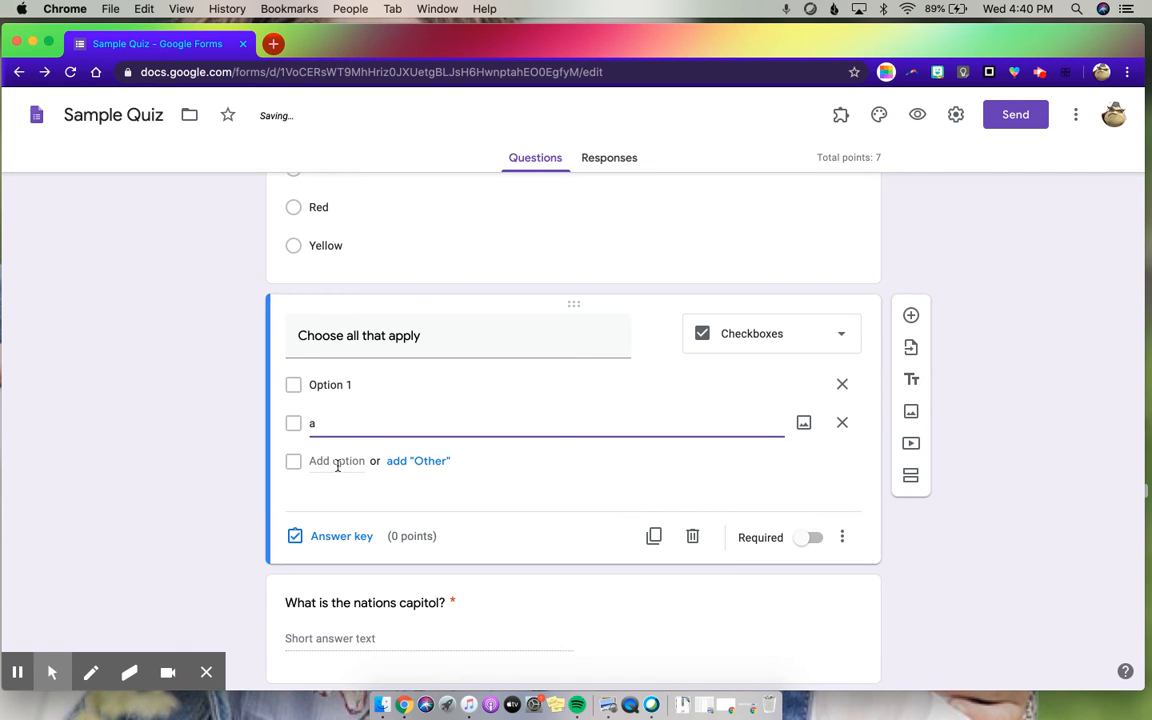
click(337, 463)
text(b)
click(339, 498)
text(c)
- Mark a, b and c as the correct answers in the checkboxes question's answer key and set its value to 3 points
click(342, 613)
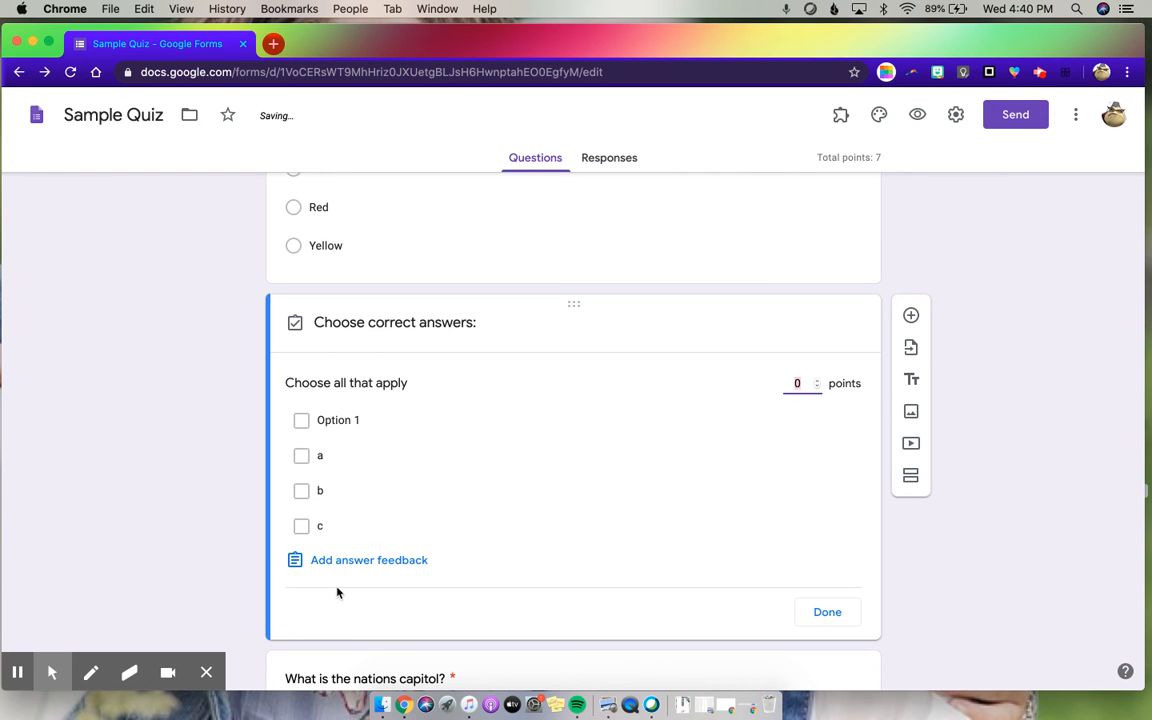
click(301, 455)
click(301, 490)
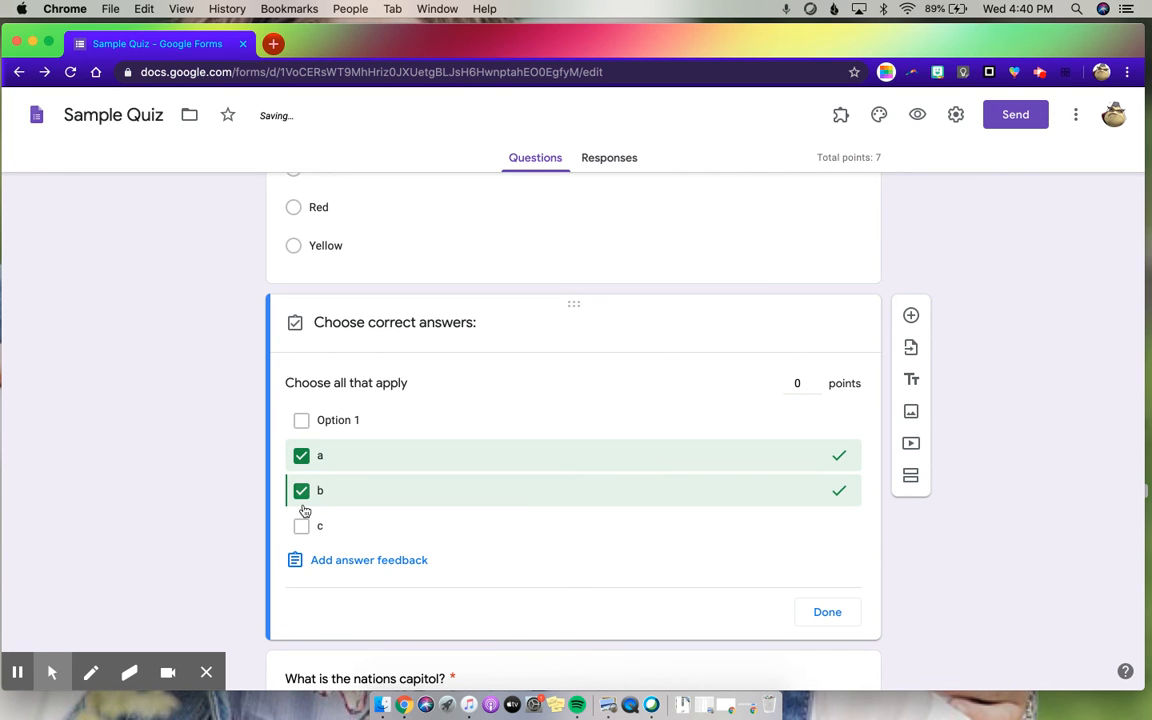
click(301, 530)
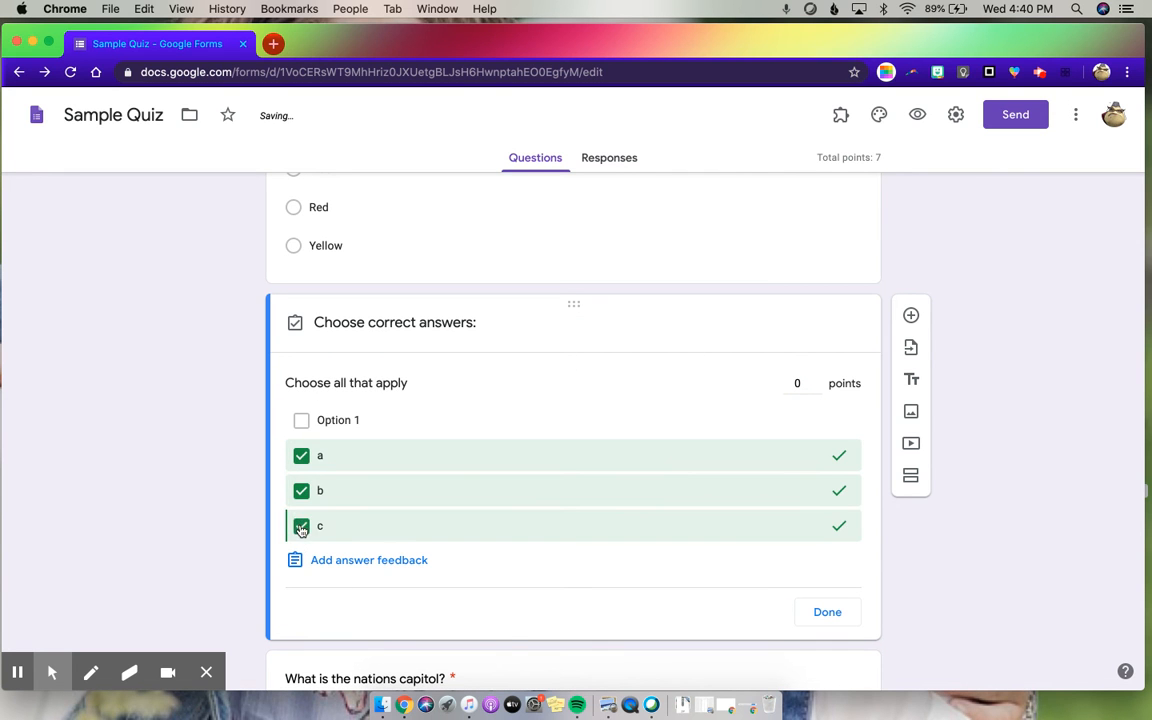
click(816, 380)
click(816, 380)
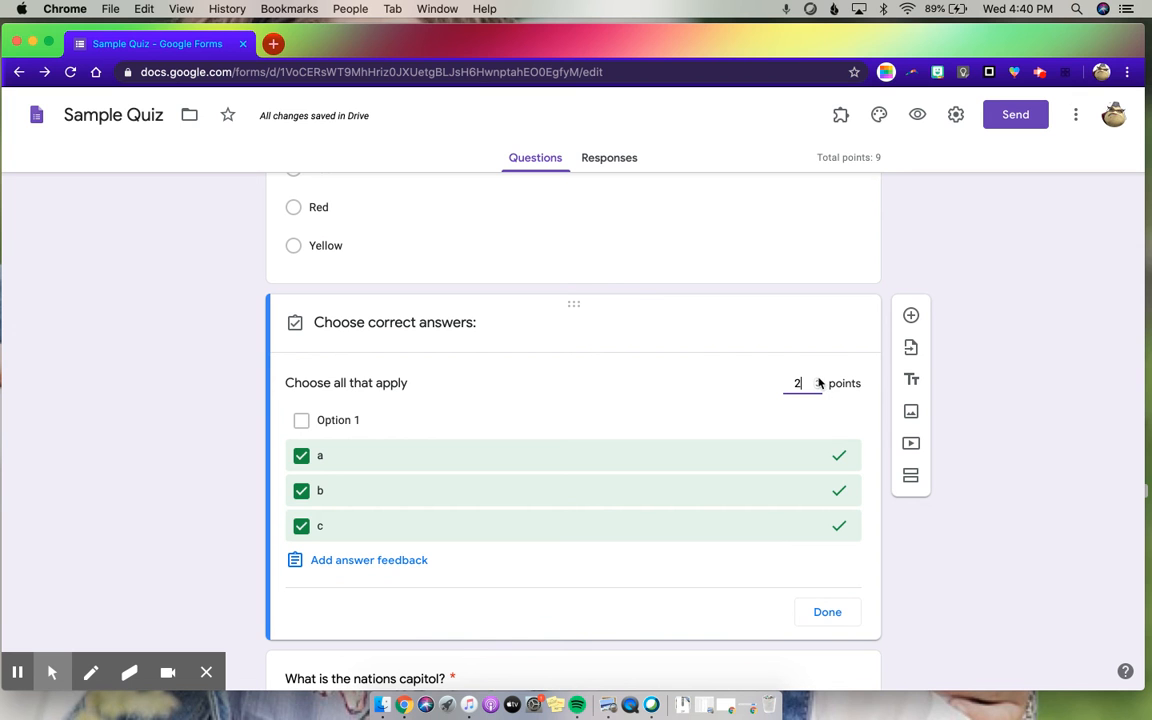
scroll(630, 527, down, 4)
click(830, 421)
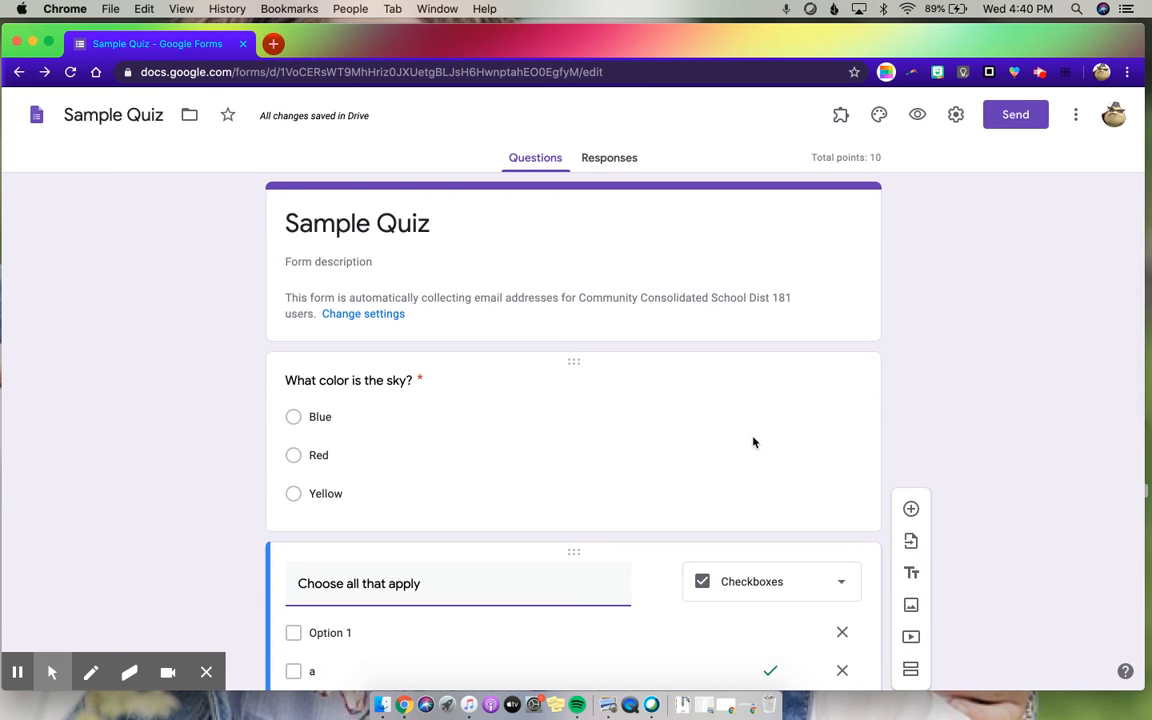
- View the quiz's shortened share link in the sending options and close them without sending or copying
scroll(755, 442, down, 3)
scroll(755, 442, up, 8)
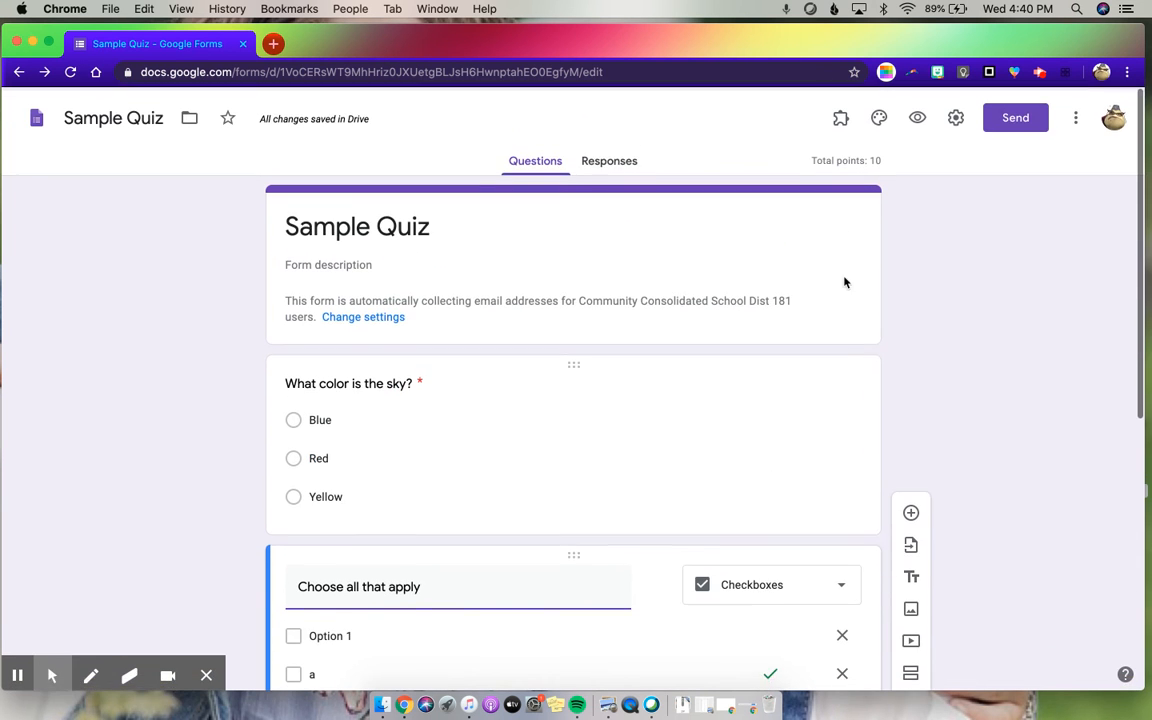
click(1016, 116)
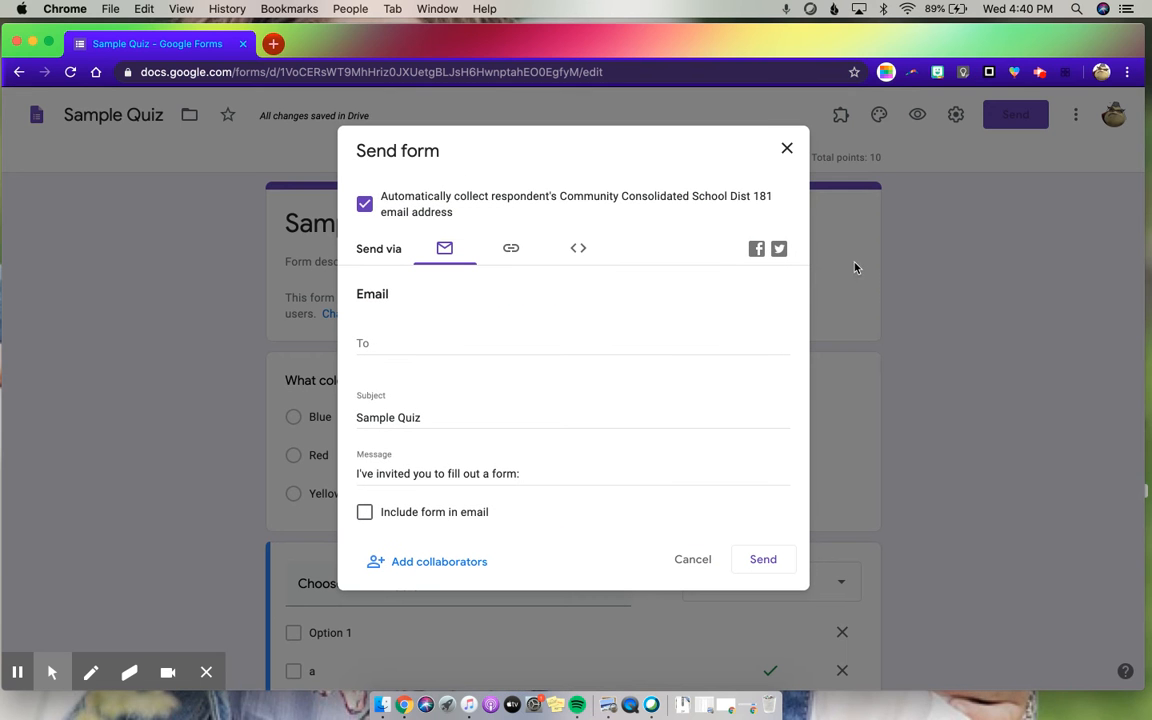
click(511, 250)
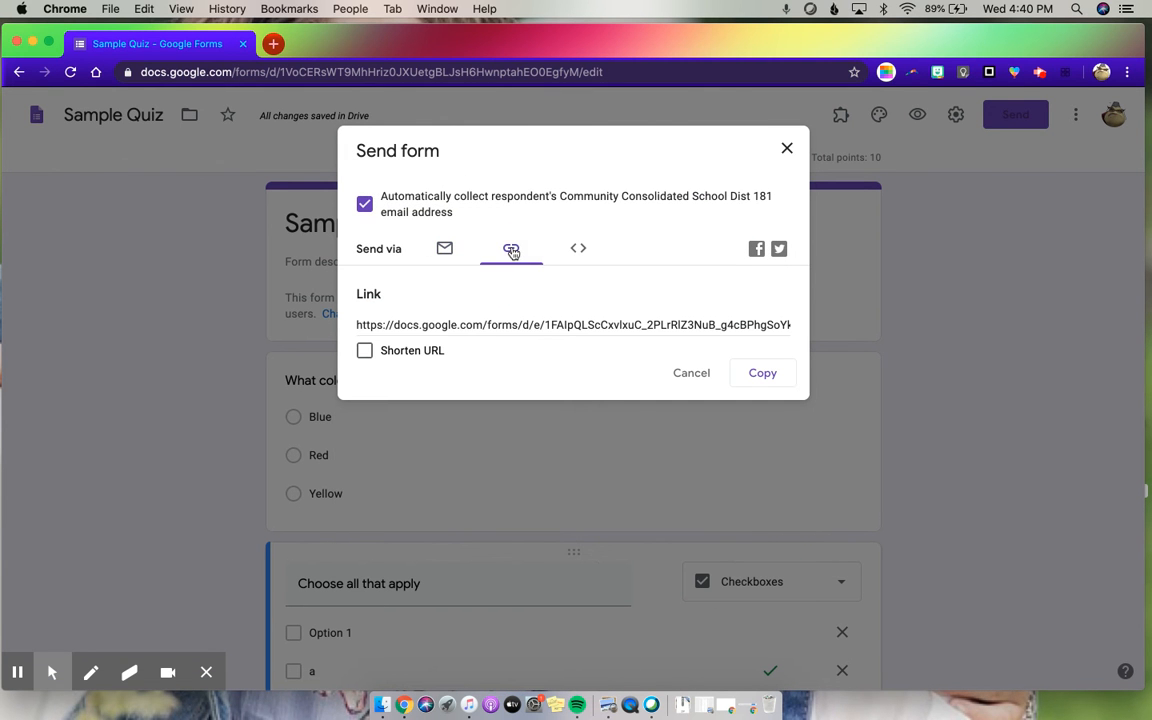
click(364, 351)
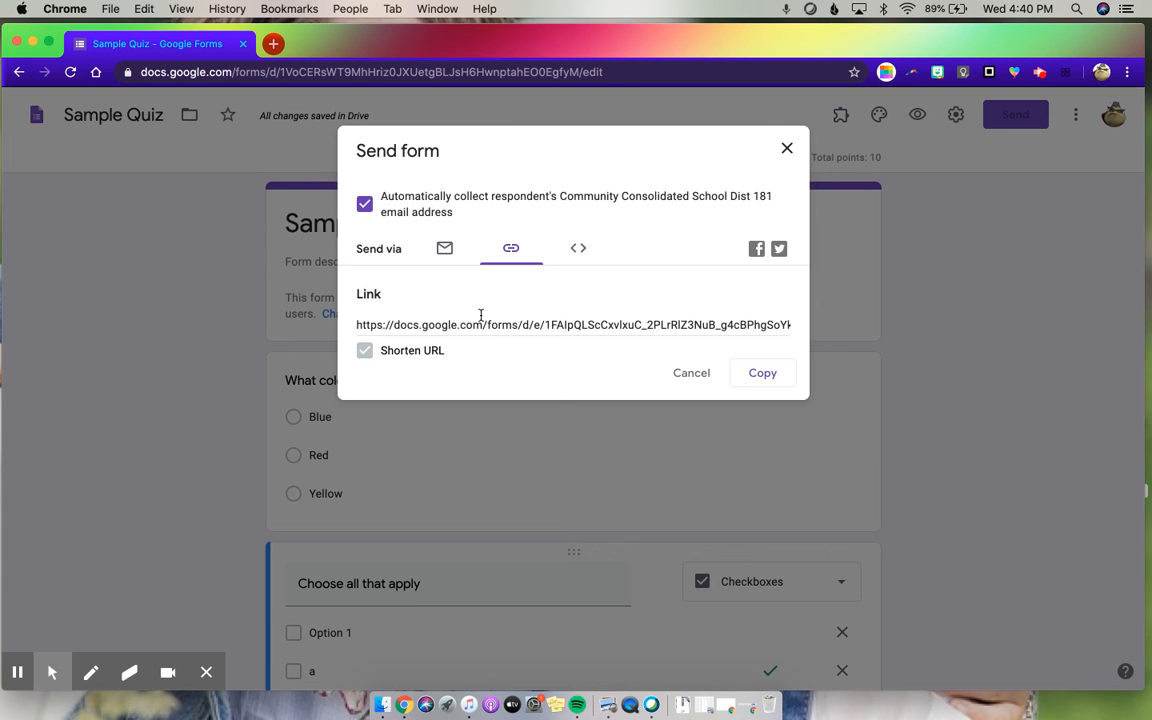
click(698, 381)
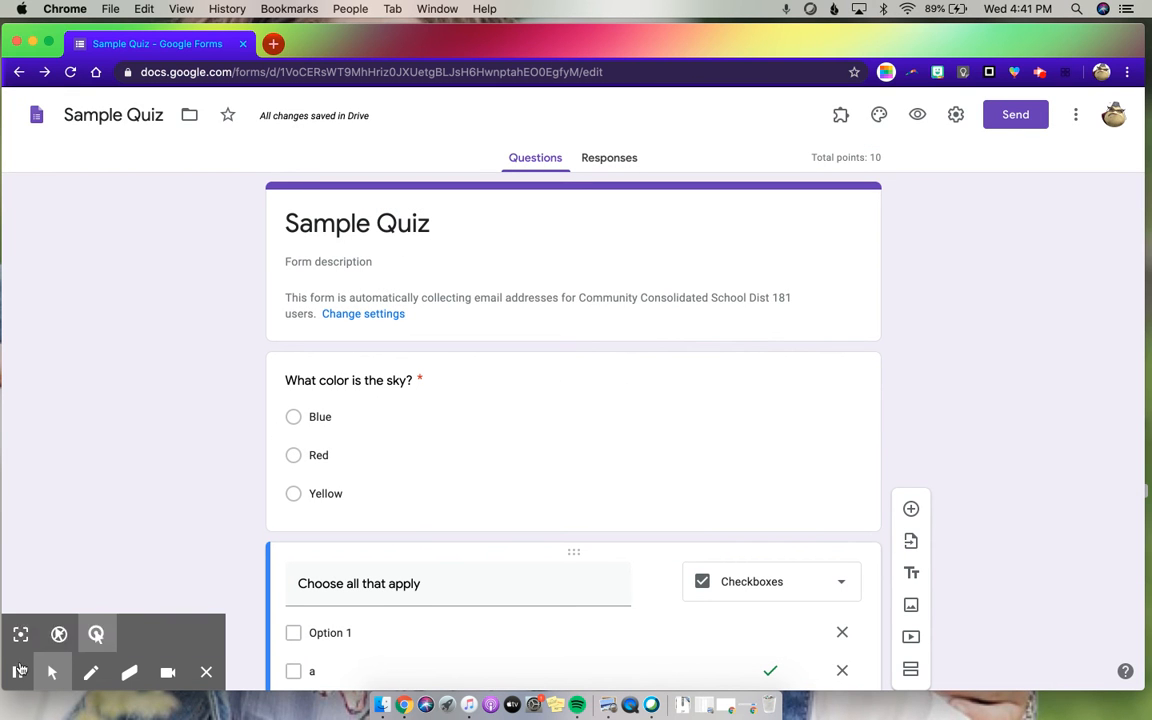
click(17, 672)
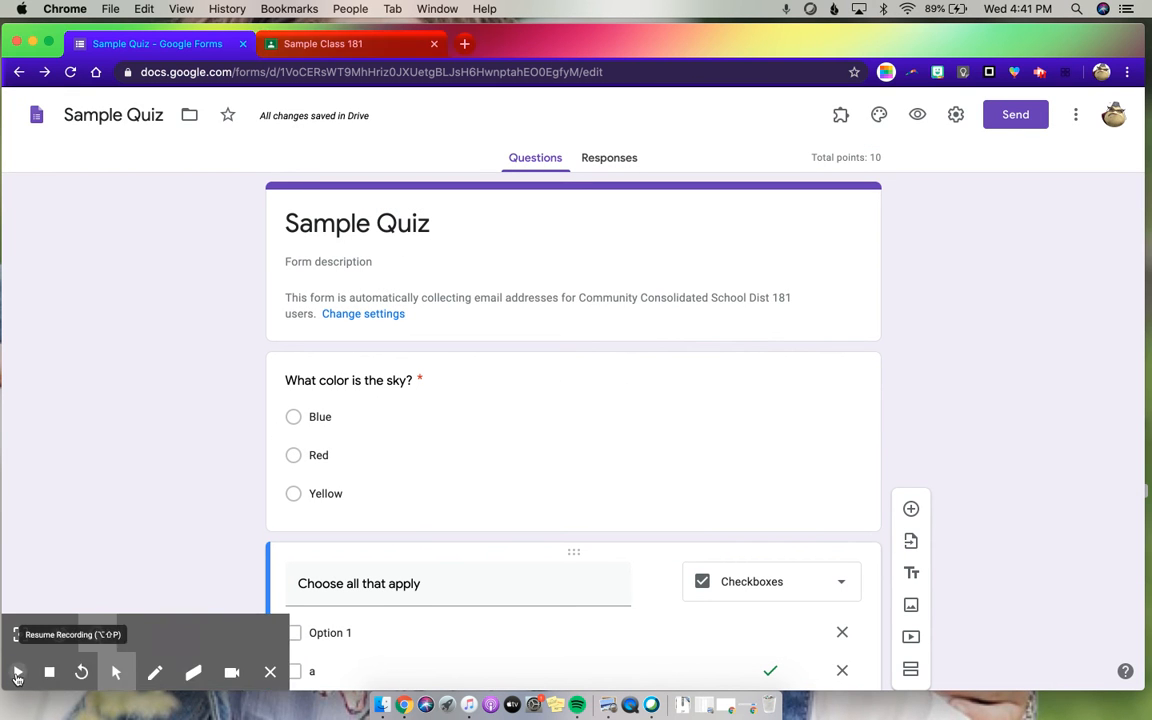
click(17, 672)
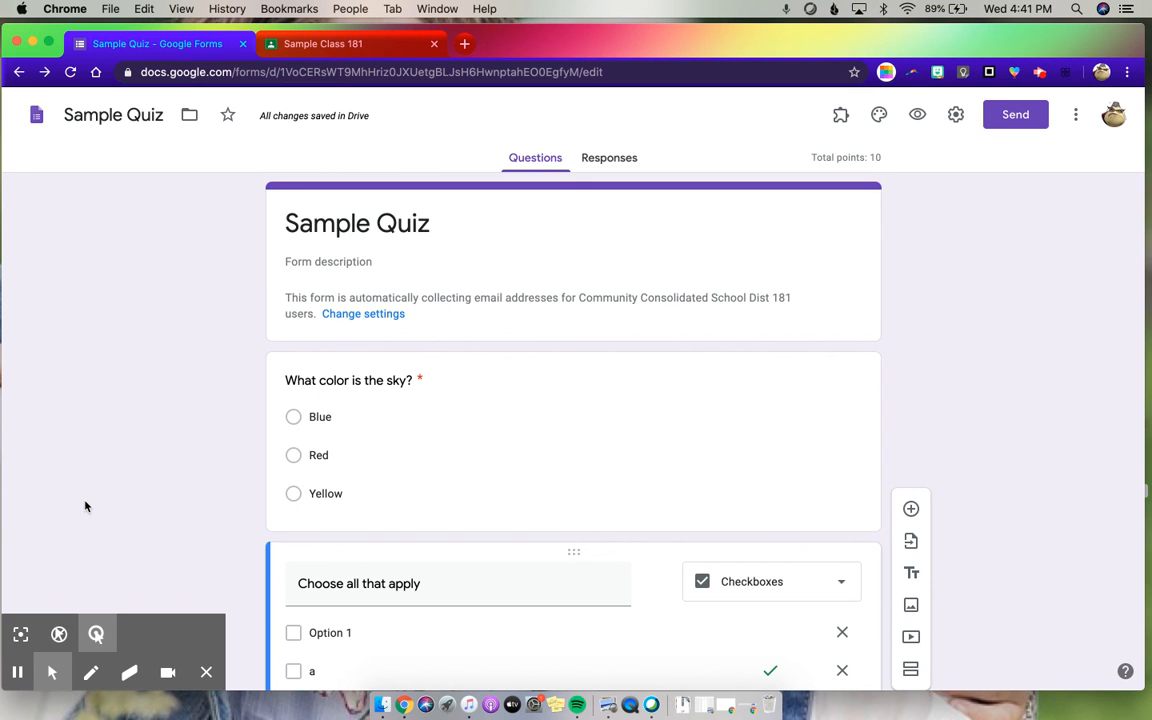
- Switch to Sample Class in Google Classroom and create a new quiz assignment in its classwork
click(365, 45)
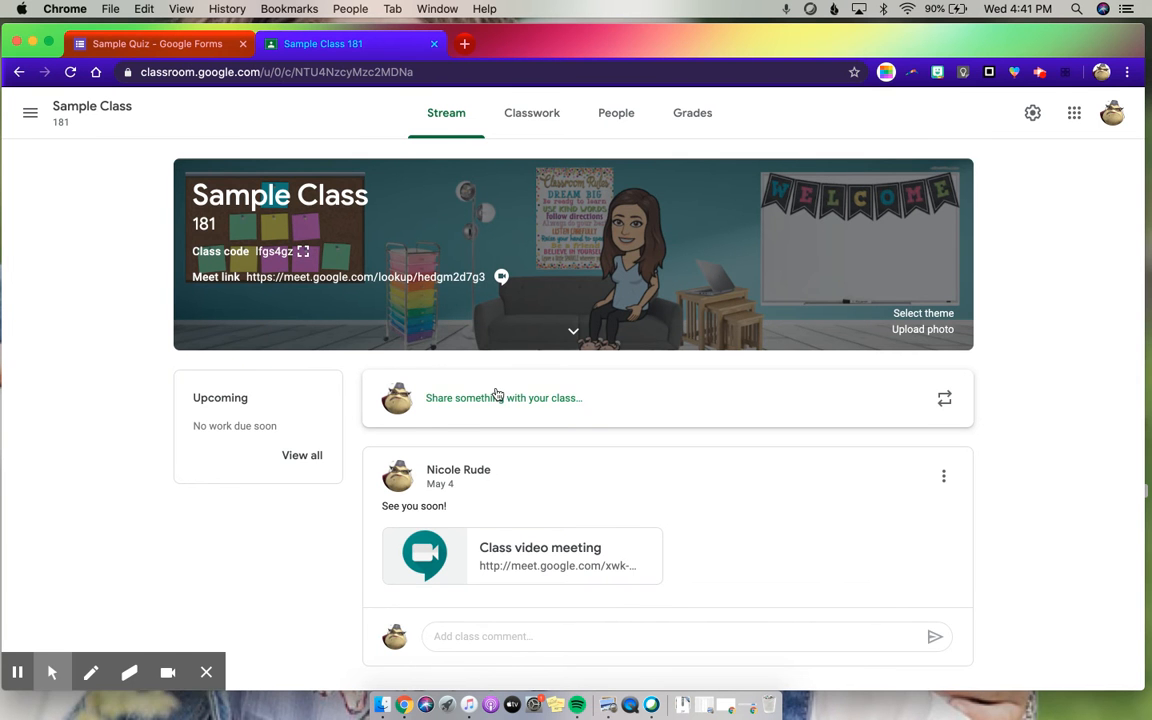
click(527, 112)
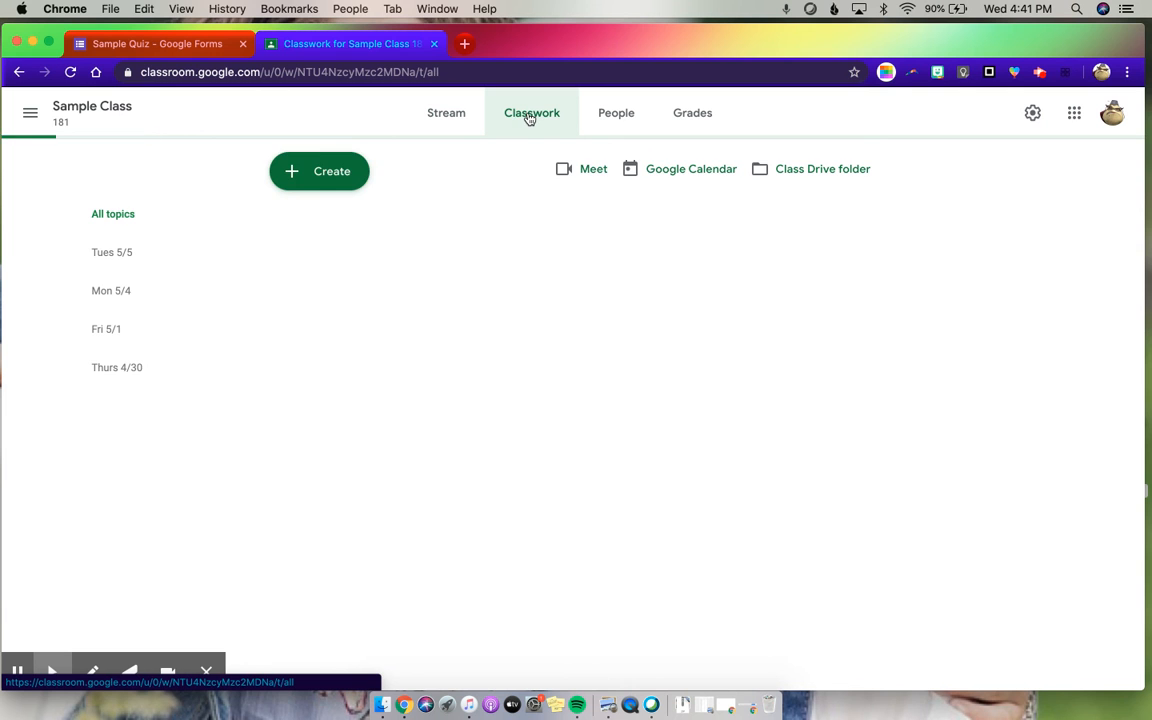
click(330, 171)
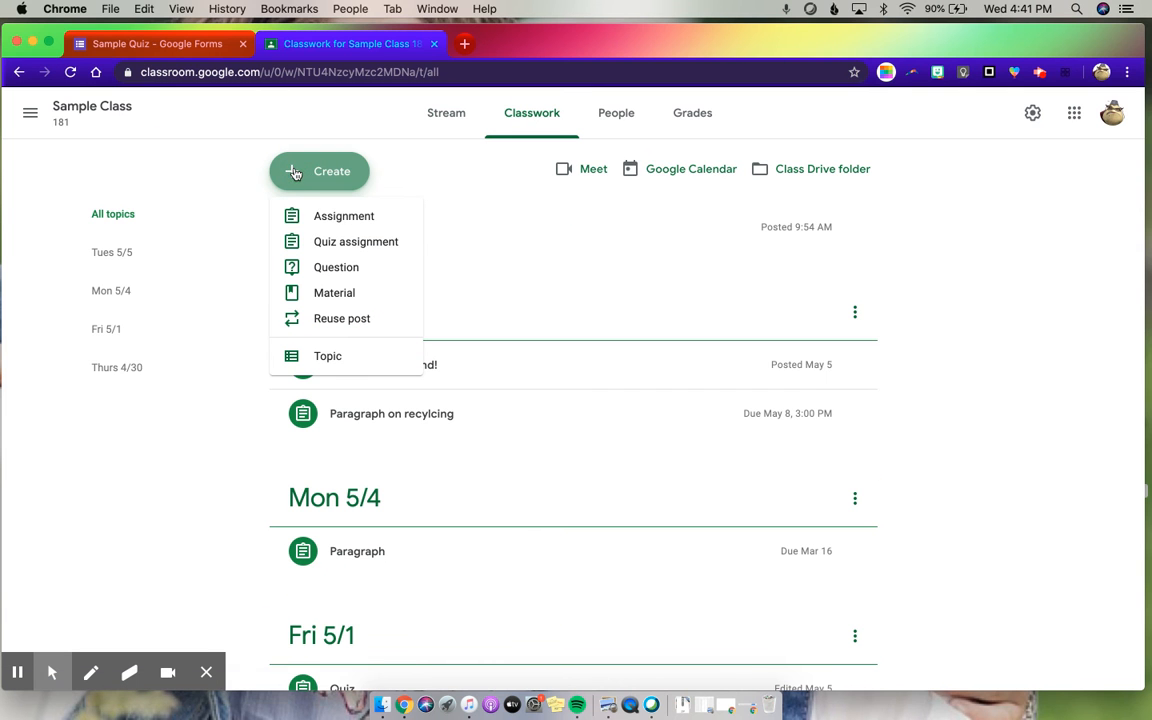
click(346, 243)
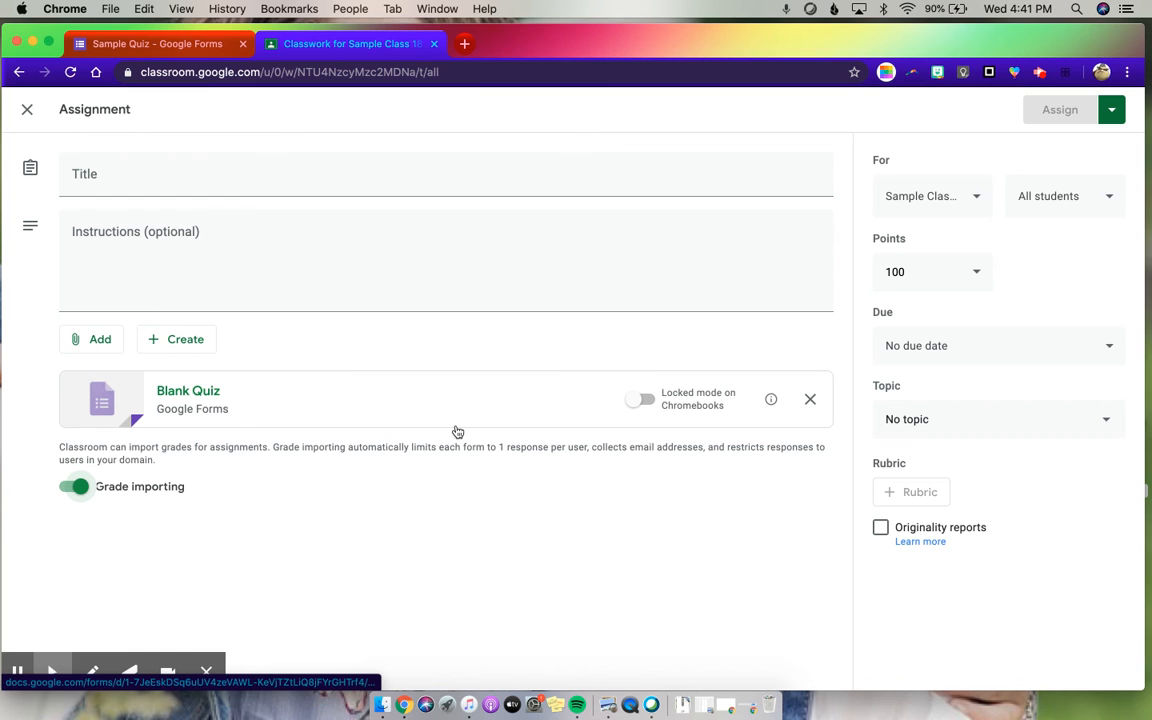
- Replace the assignment's attached Blank Quiz with the Sample Quiz form from Google Drive
click(98, 339)
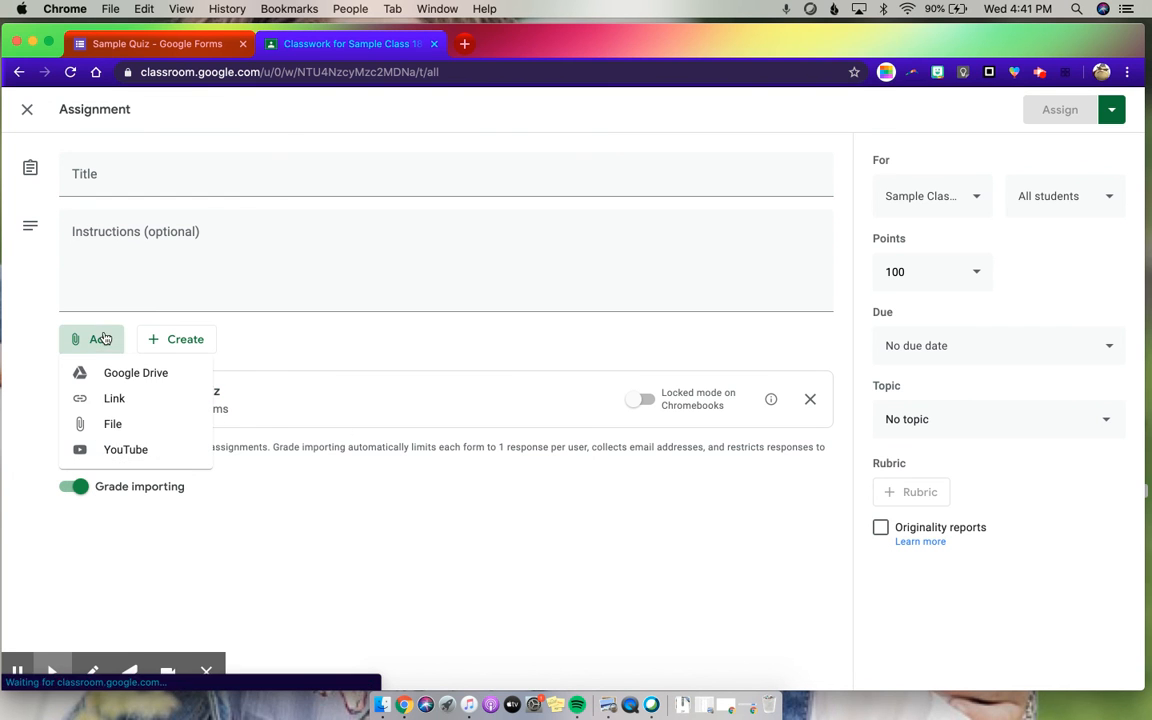
click(318, 352)
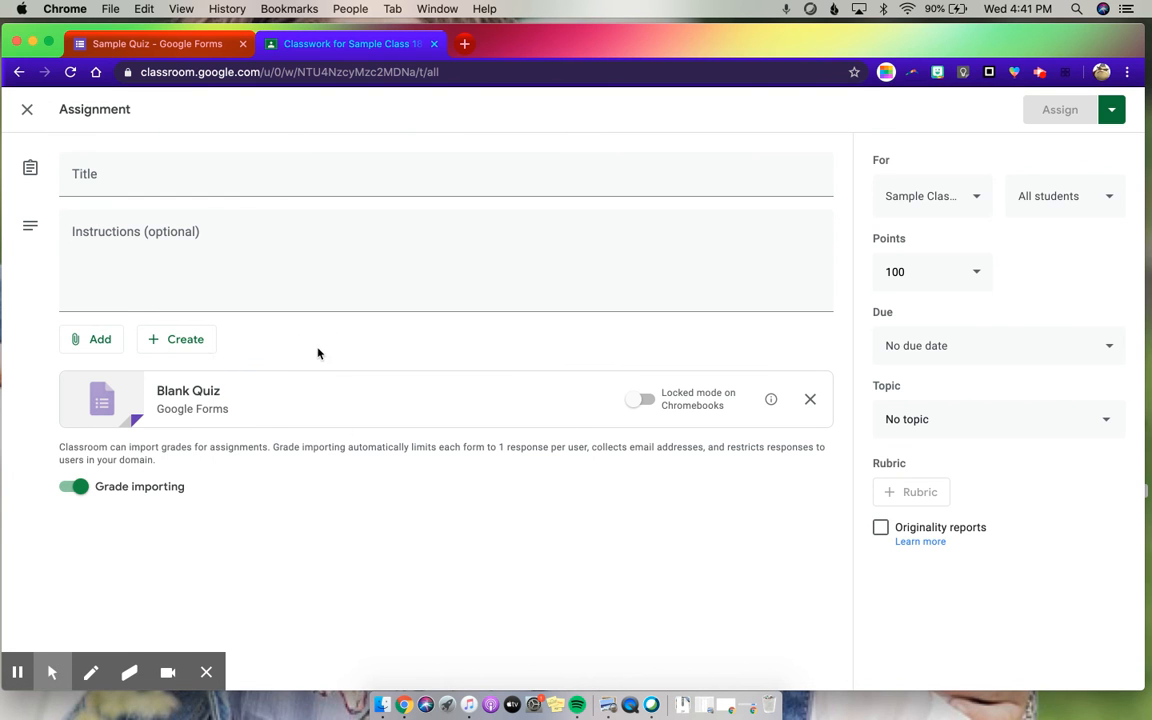
click(810, 399)
click(92, 340)
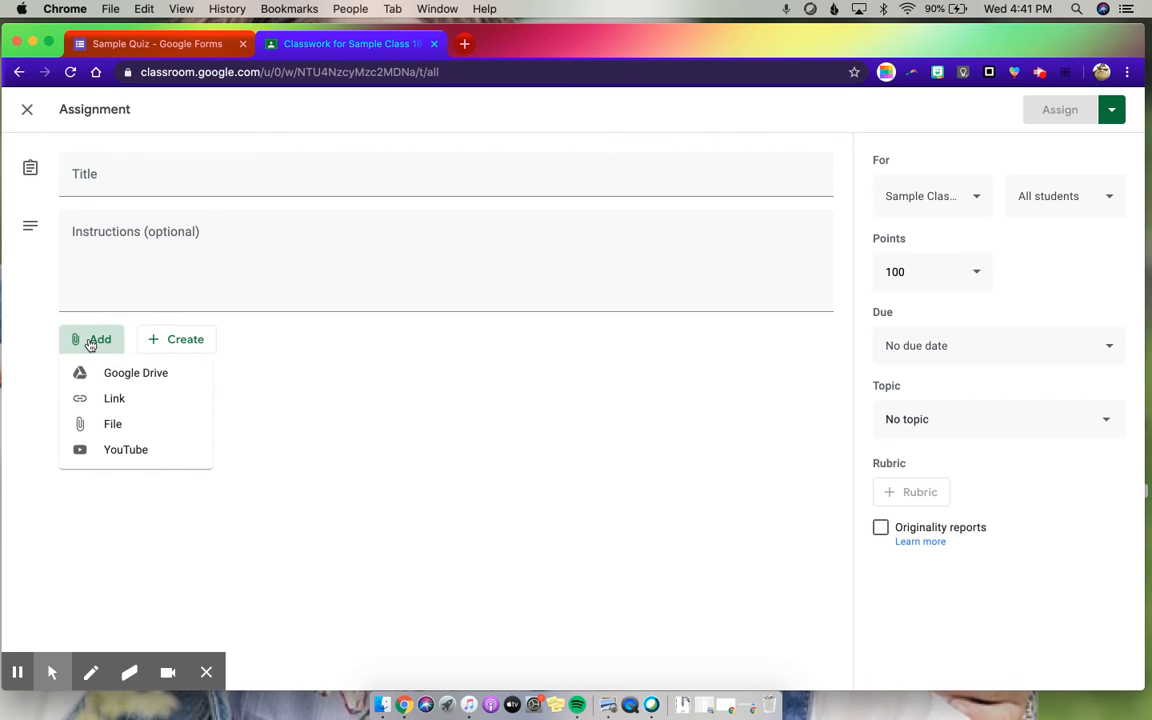
click(101, 386)
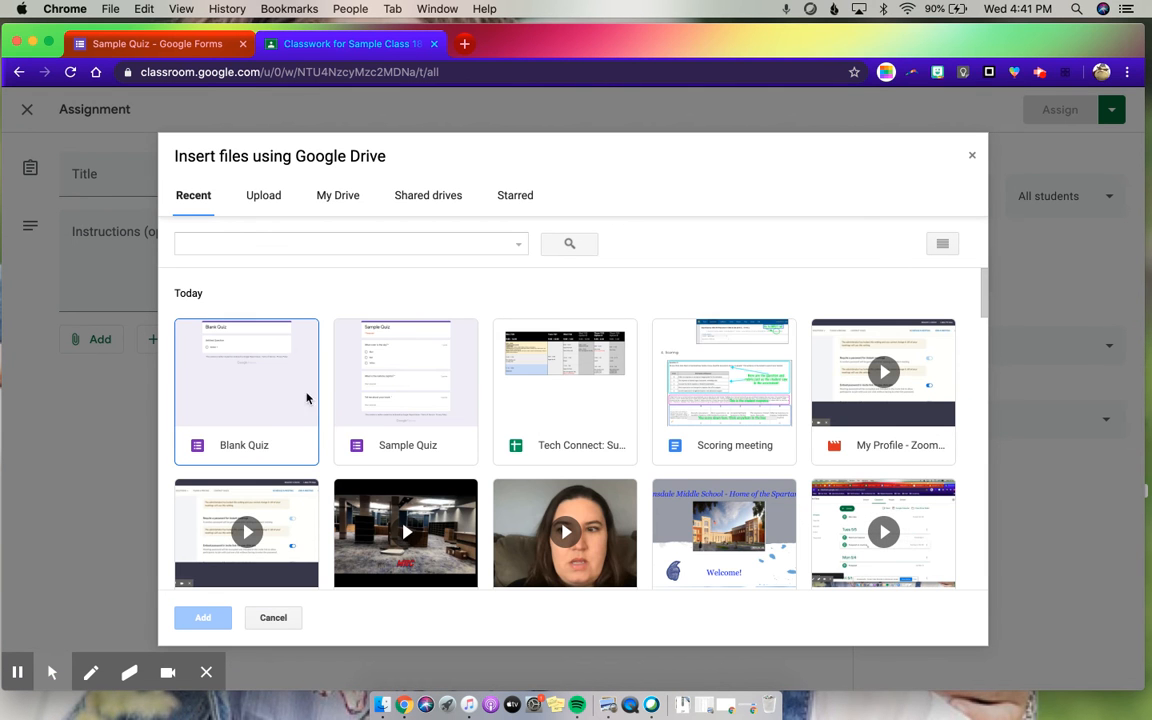
click(336, 382)
click(203, 620)
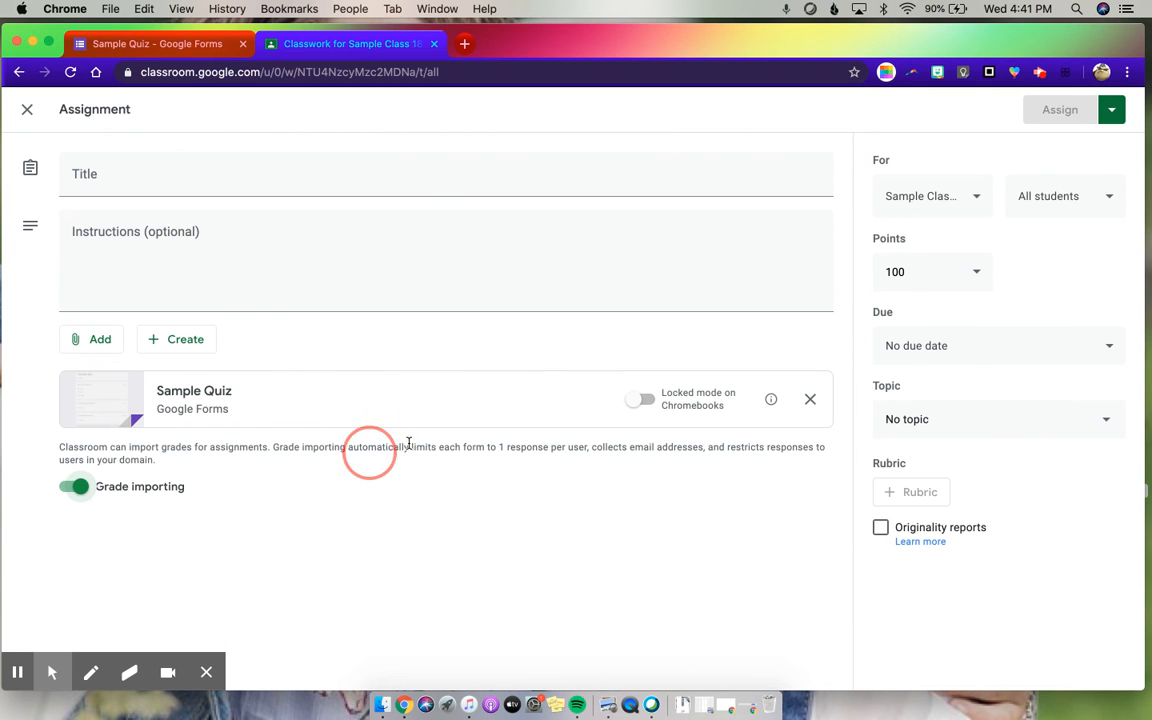
- Title the assignment "Please"
click(82, 153)
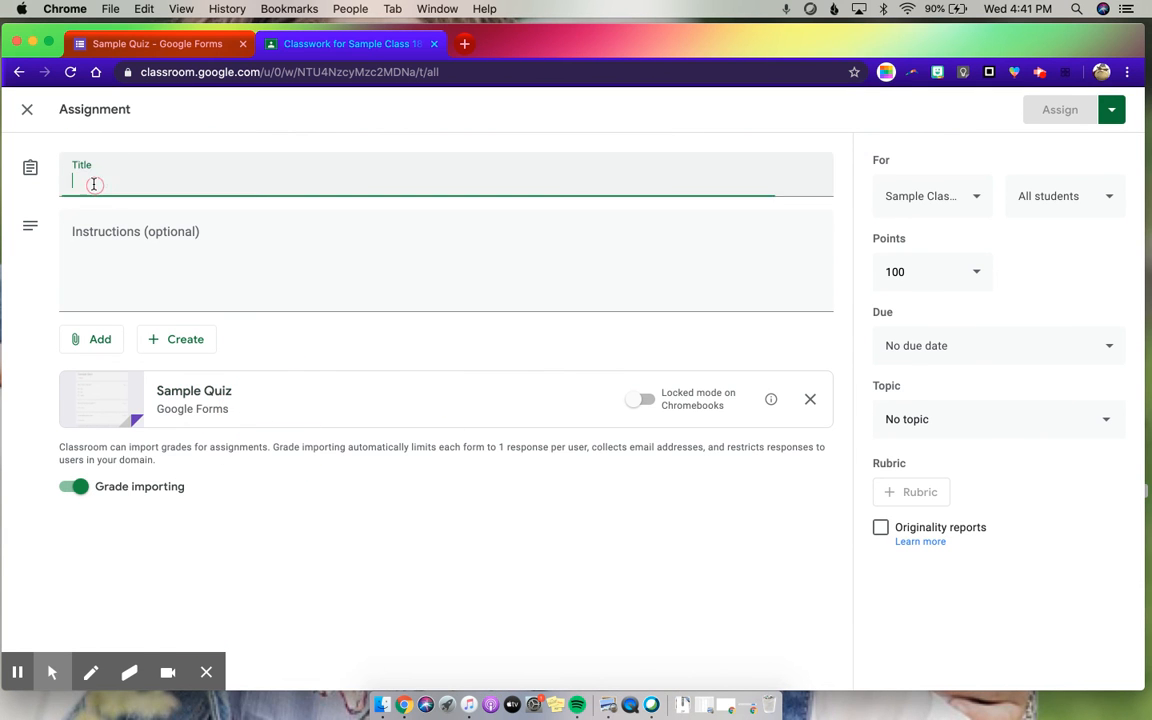
text(PLeas)
key(BackSpace)
text(lease)
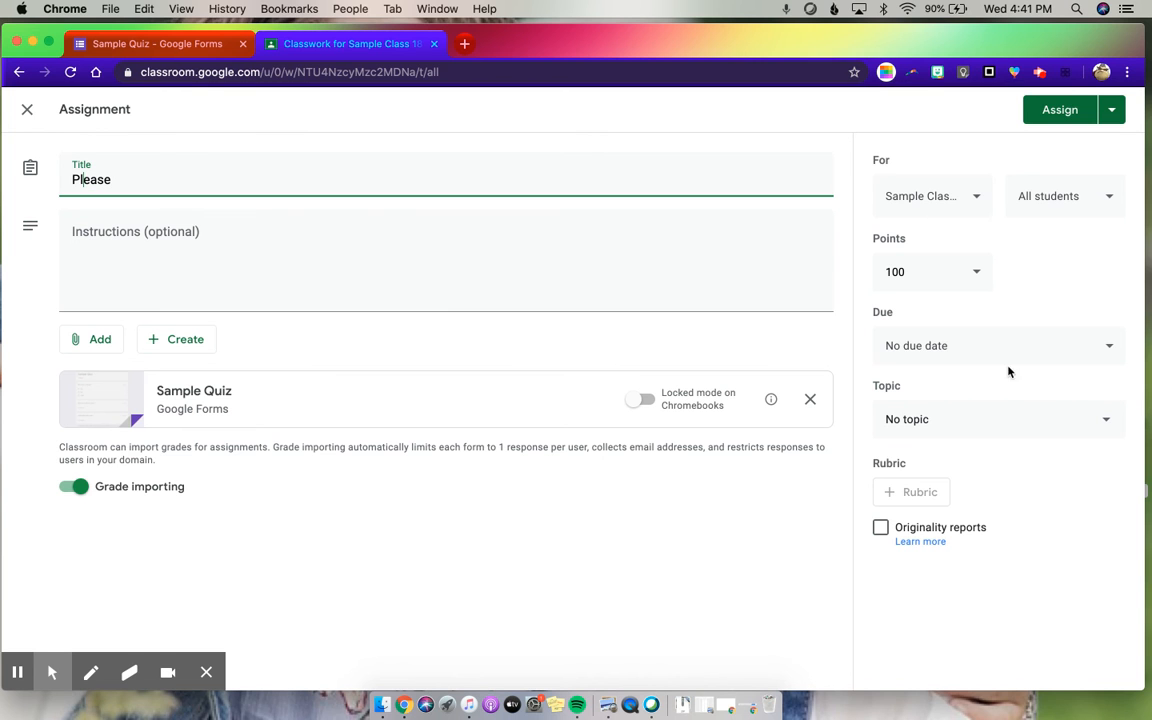
- Set the assignment's points to 10 and leave it without a due date
click(969, 273)
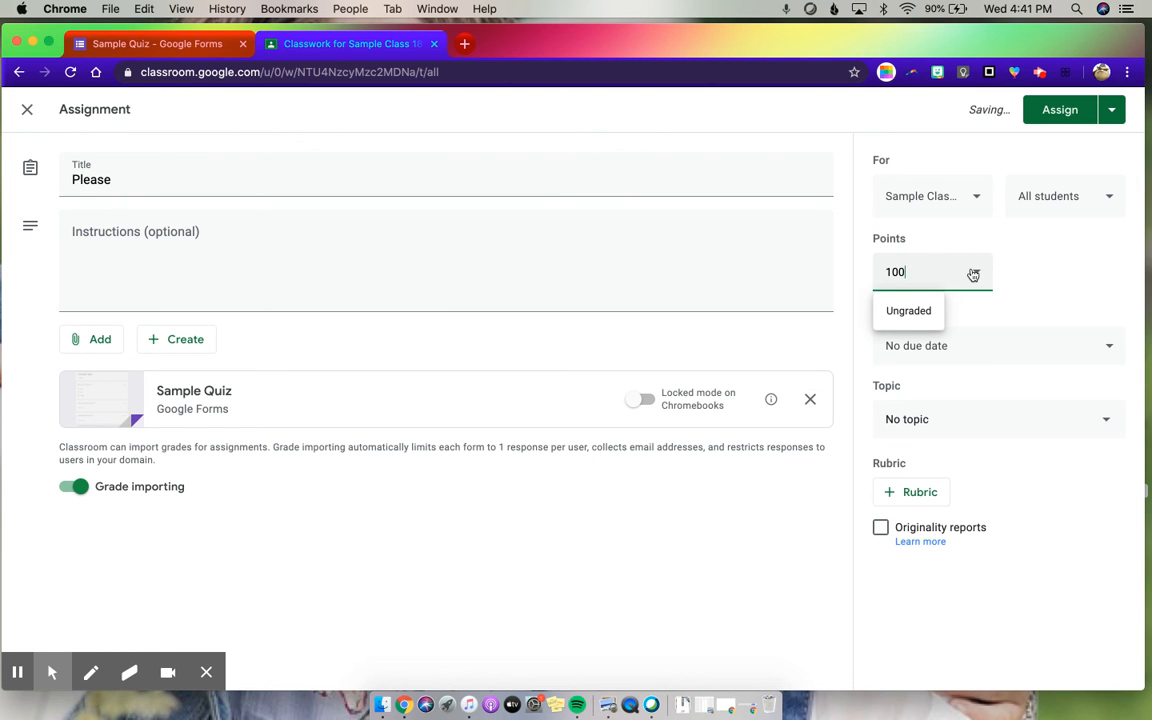
click(973, 273)
key(BackSpace)
click(1026, 290)
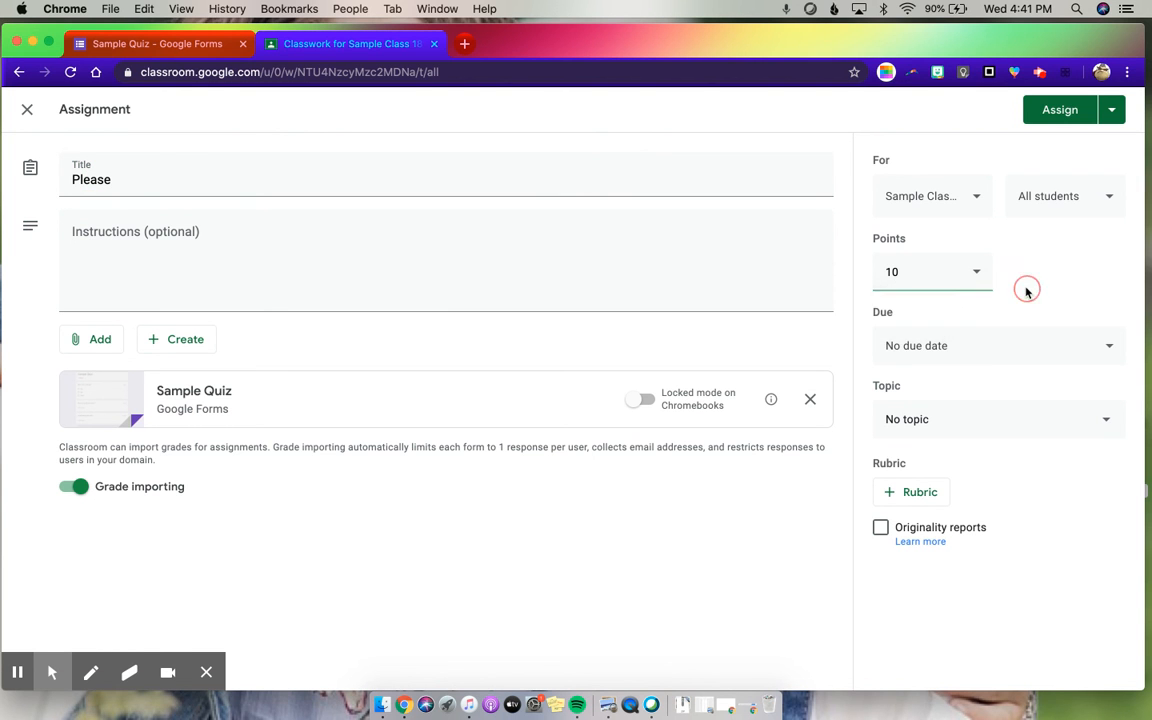
click(1028, 364)
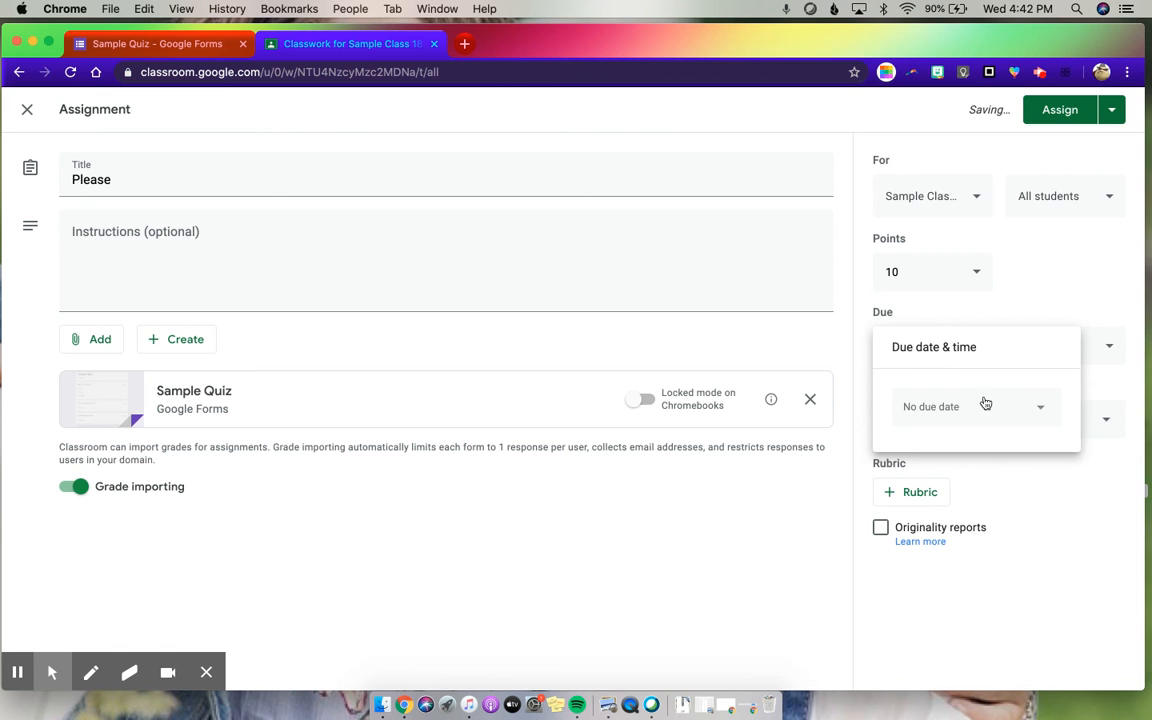
click(1027, 289)
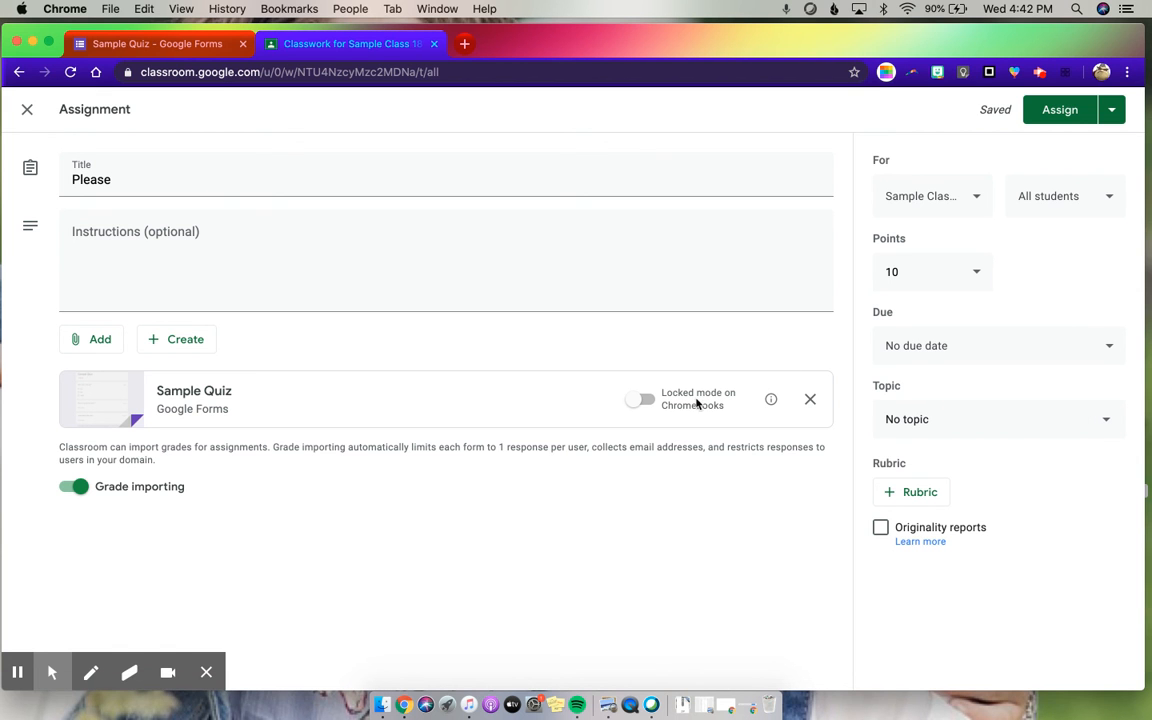
- Try the locked mode on Chromebooks setting, turn it back off, and assign the quiz to all students
click(646, 401)
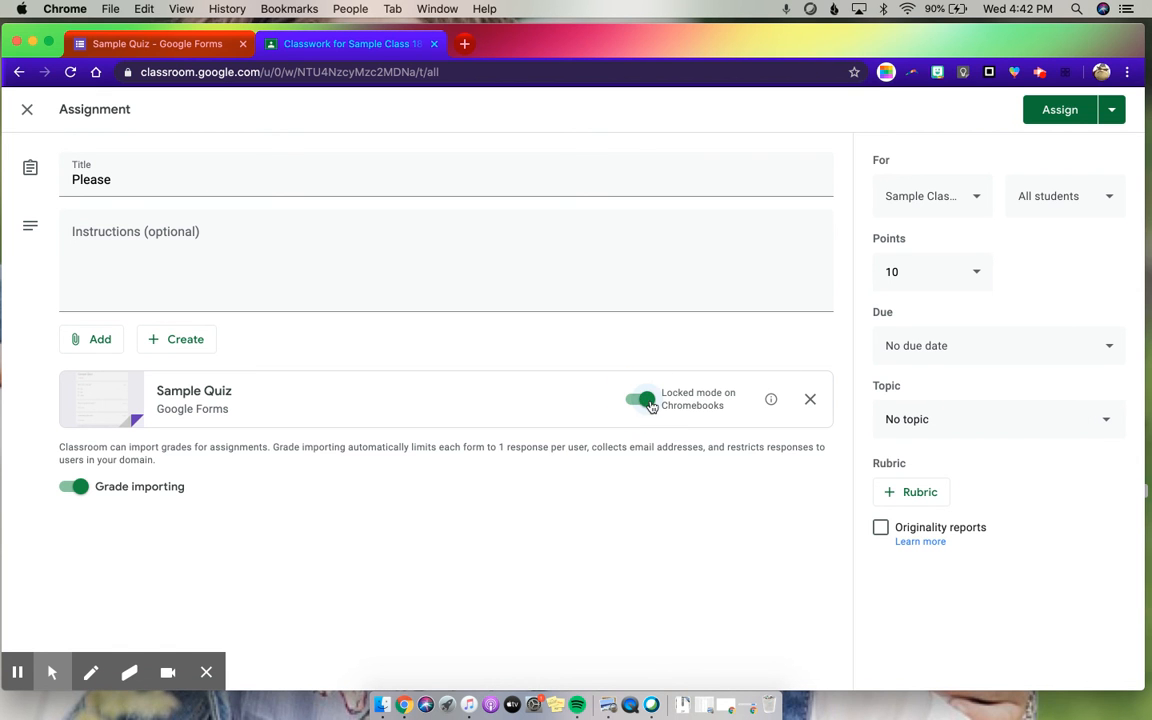
click(648, 401)
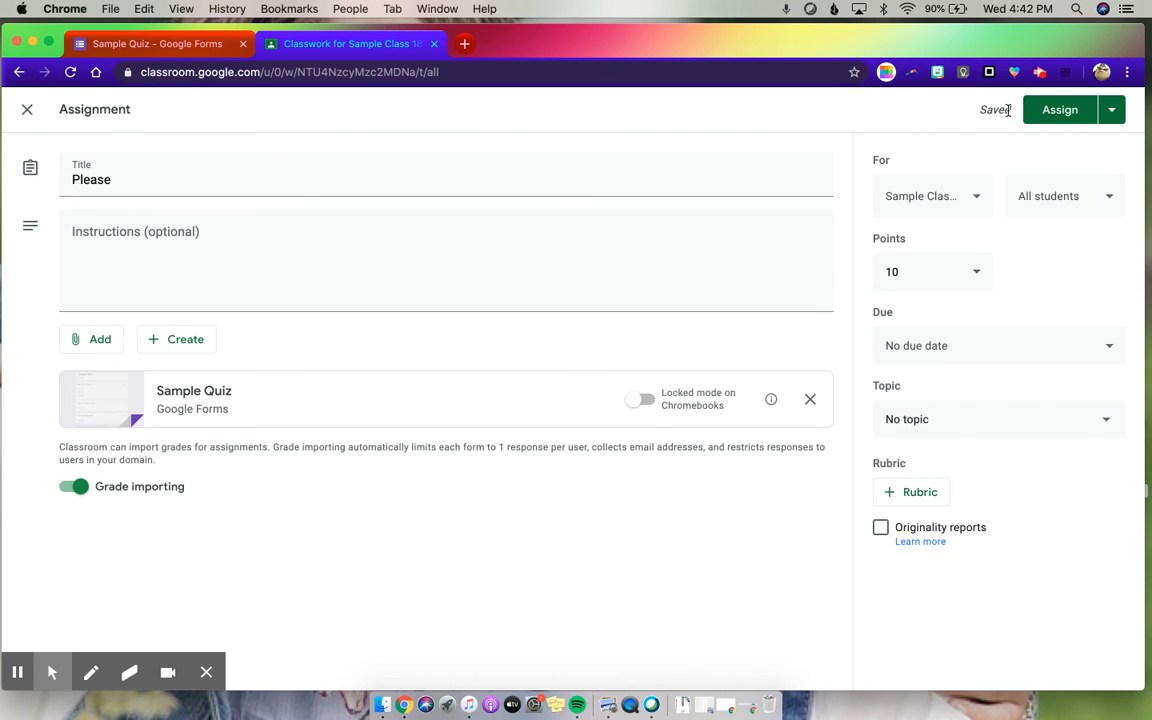
click(1050, 112)
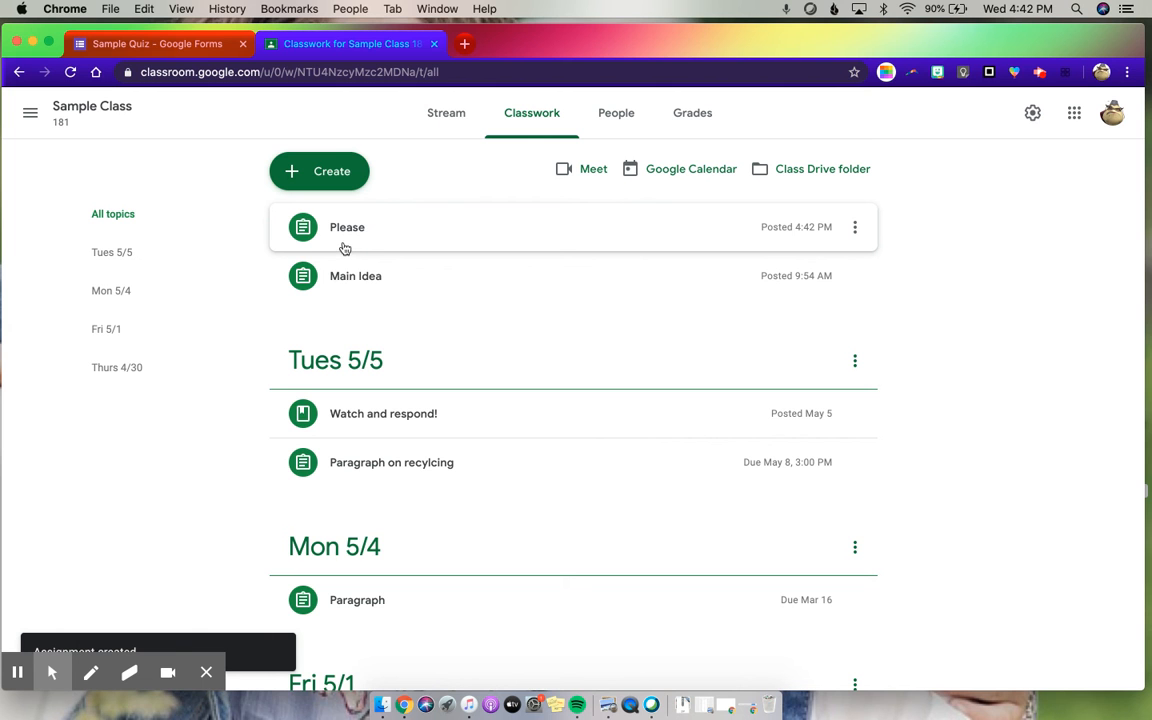
- Check the Sample Quiz form from the posted "Please" assignment and view the assignment's student work in Classroom
click(336, 227)
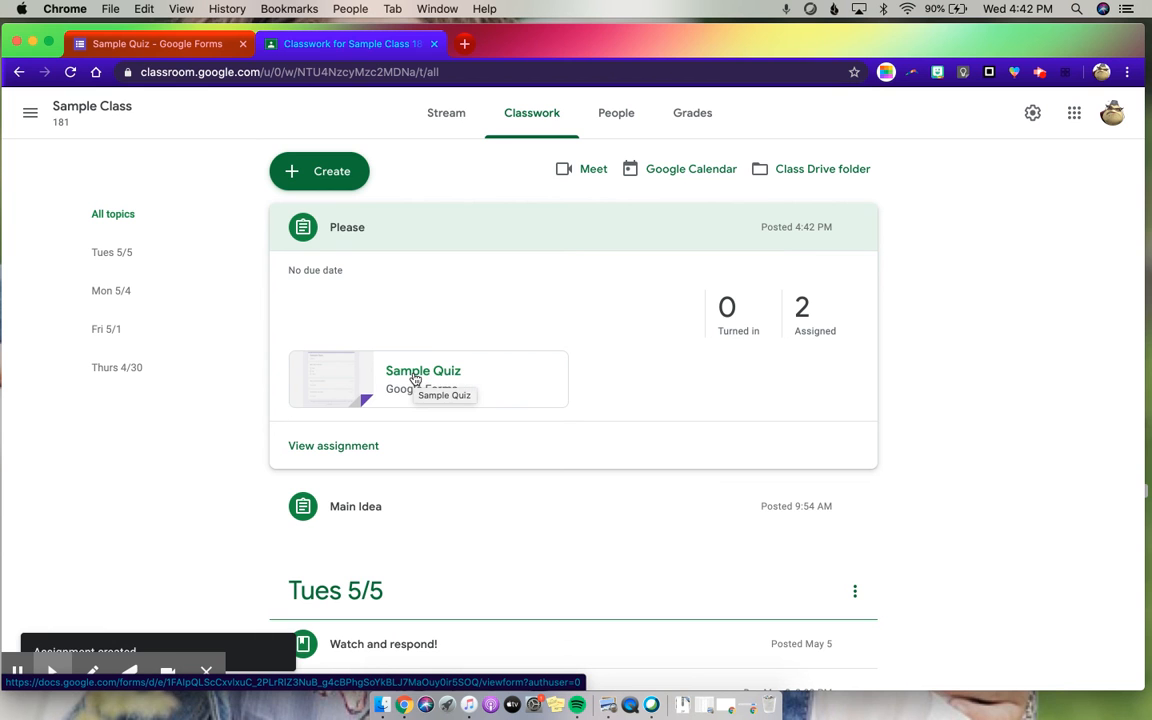
click(414, 378)
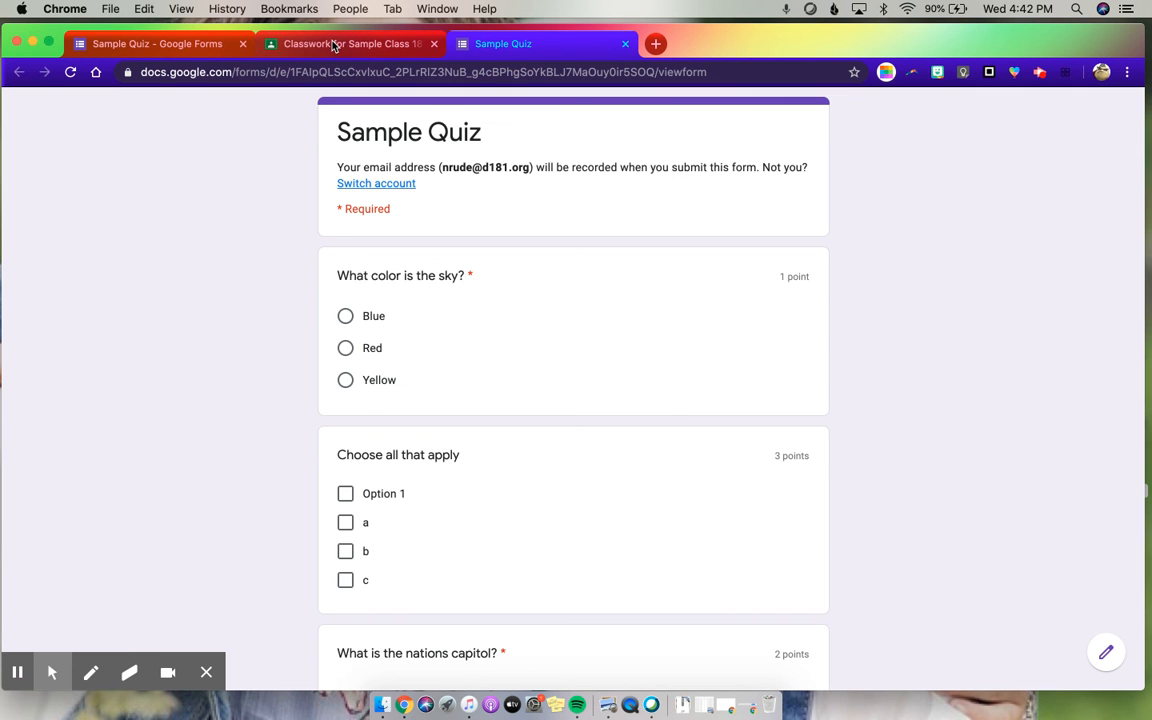
click(334, 44)
click(388, 231)
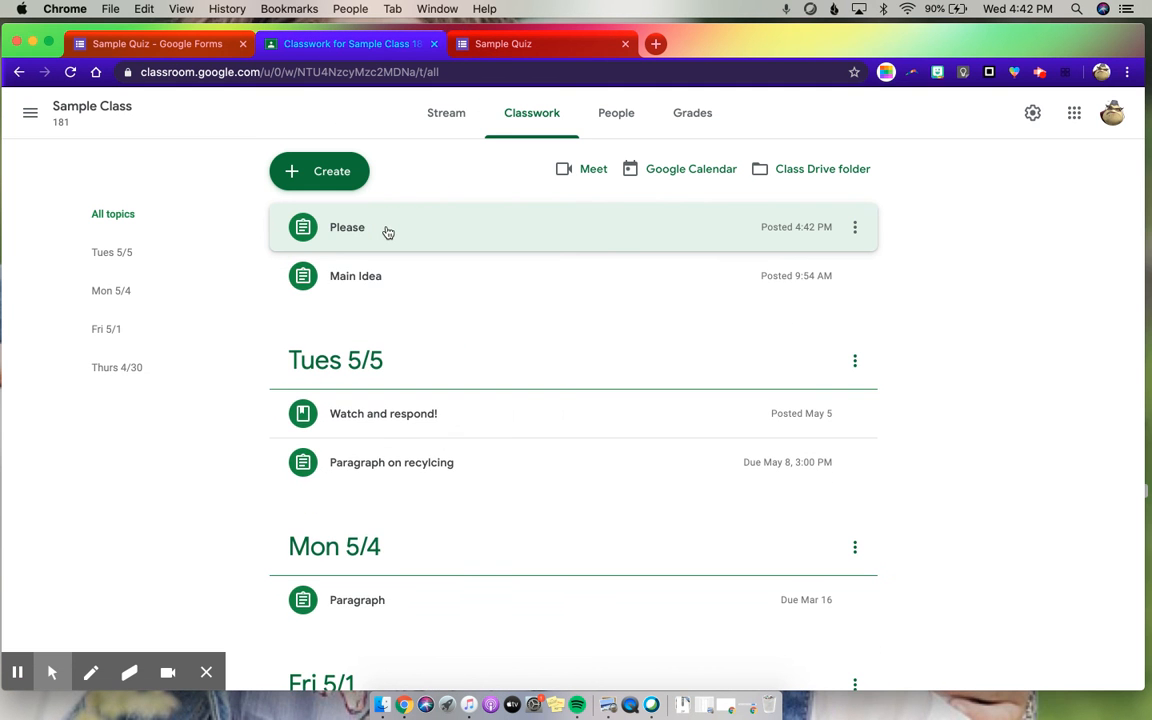
click(351, 229)
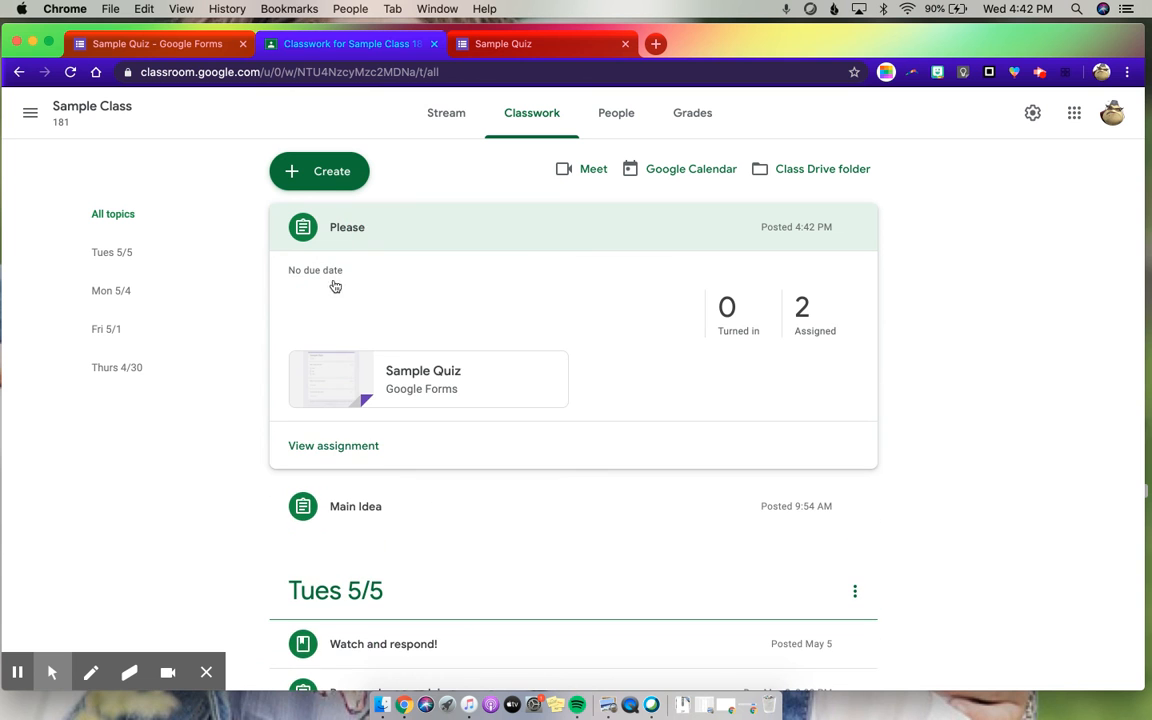
click(326, 449)
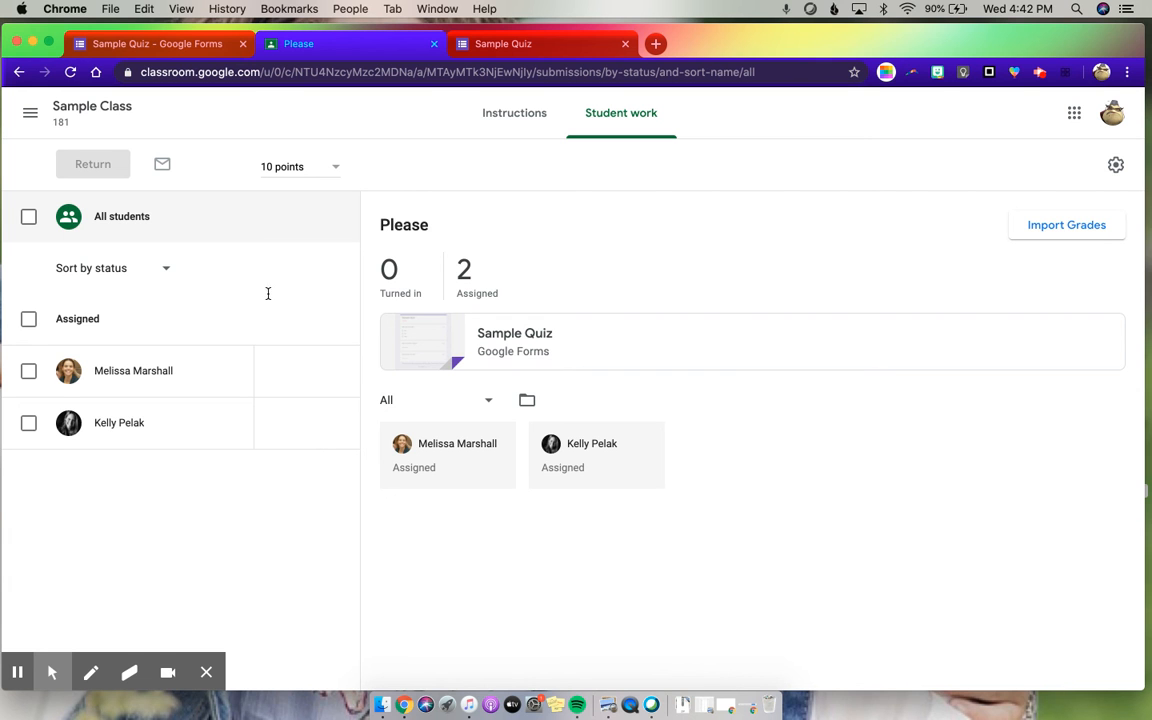
- Open the Sample Quiz form's responses and review the summary's insights, frequently missed questions, scores and answer charts
click(131, 48)
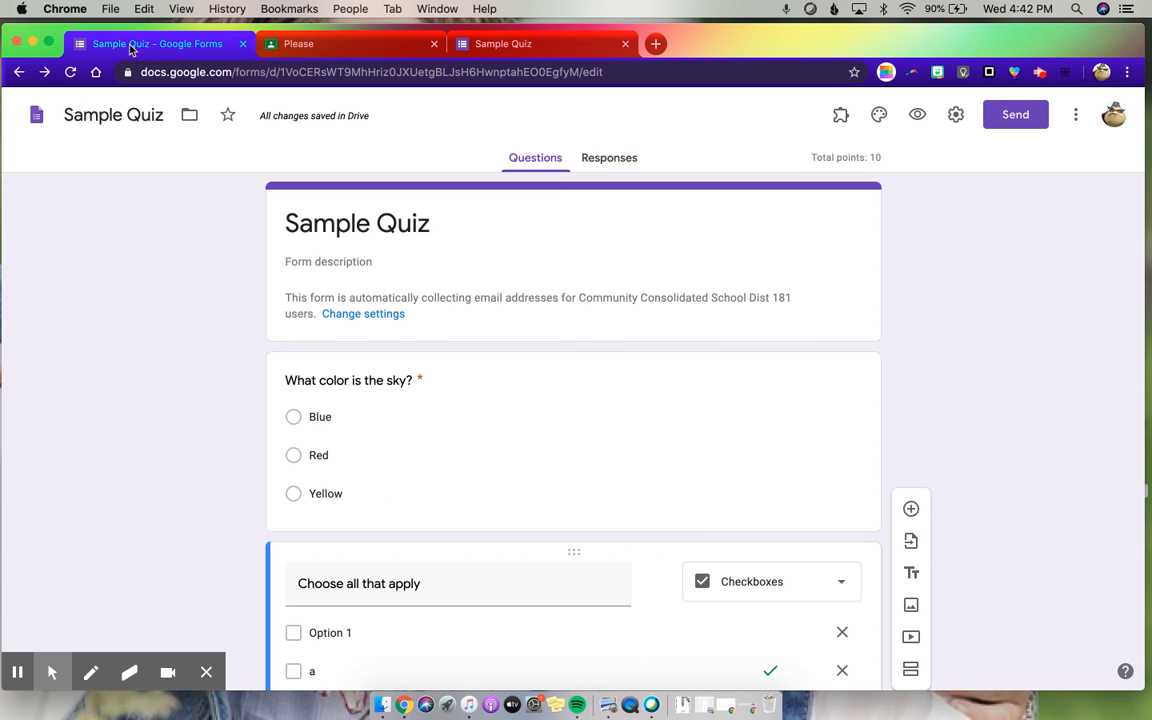
click(621, 163)
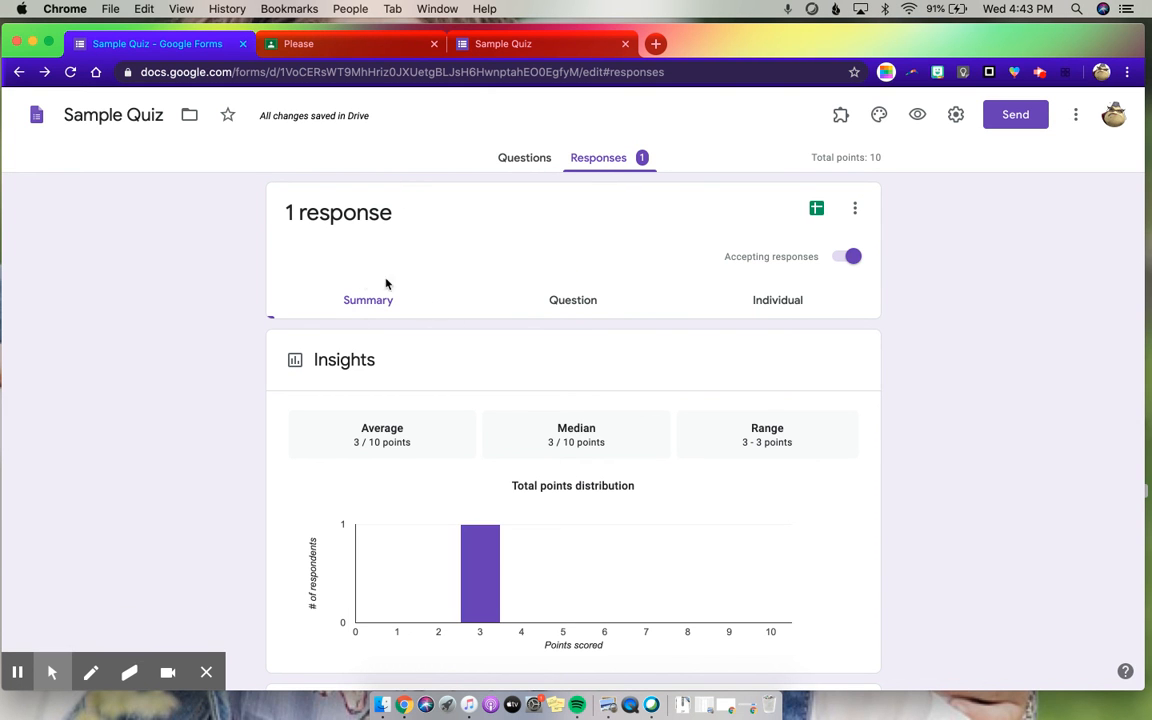
click(345, 305)
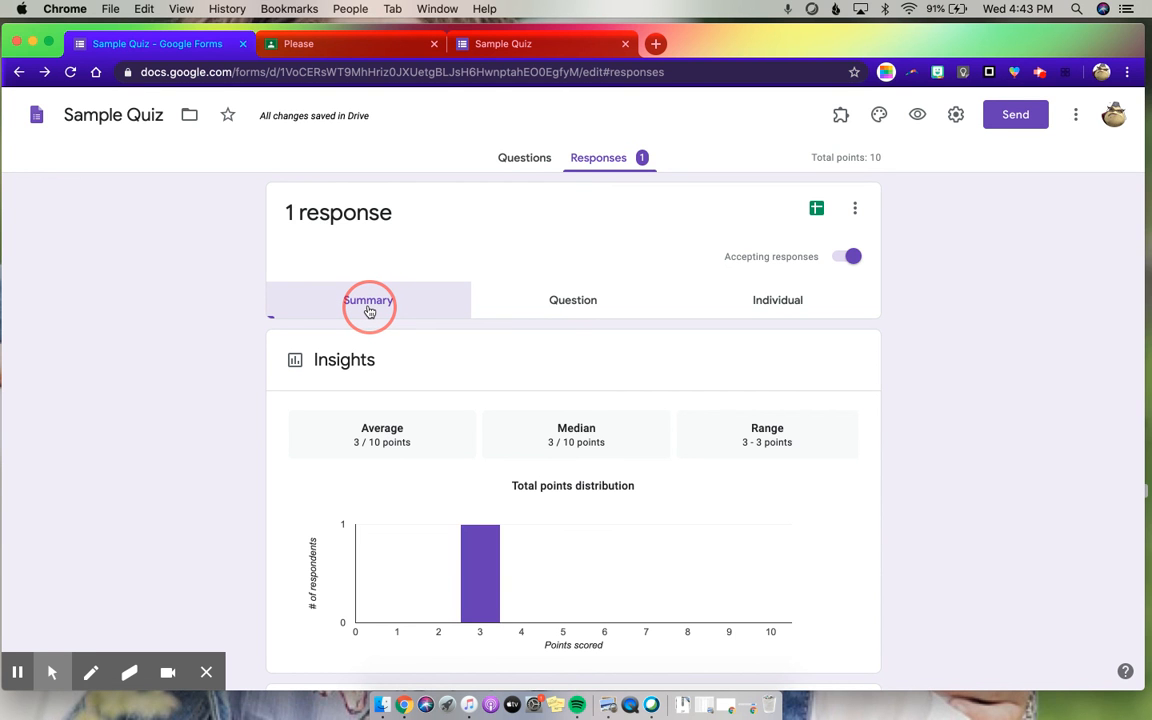
scroll(497, 625, down, 2)
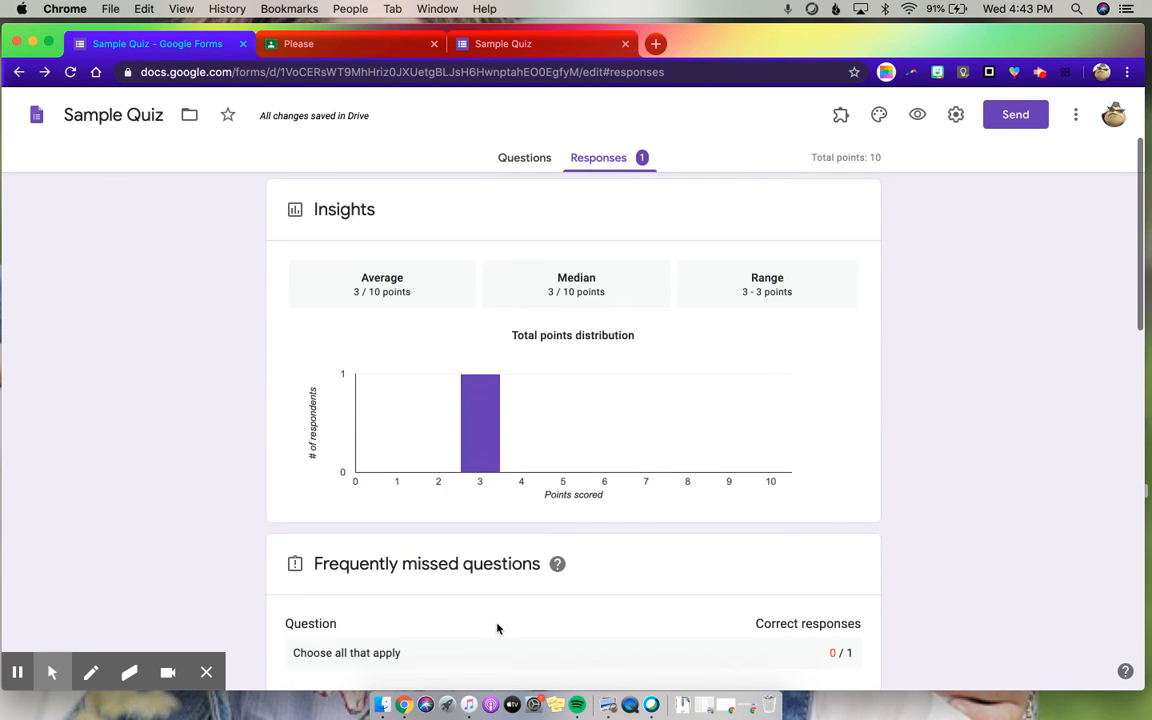
scroll(496, 625, up, 1)
scroll(496, 600, down, 3)
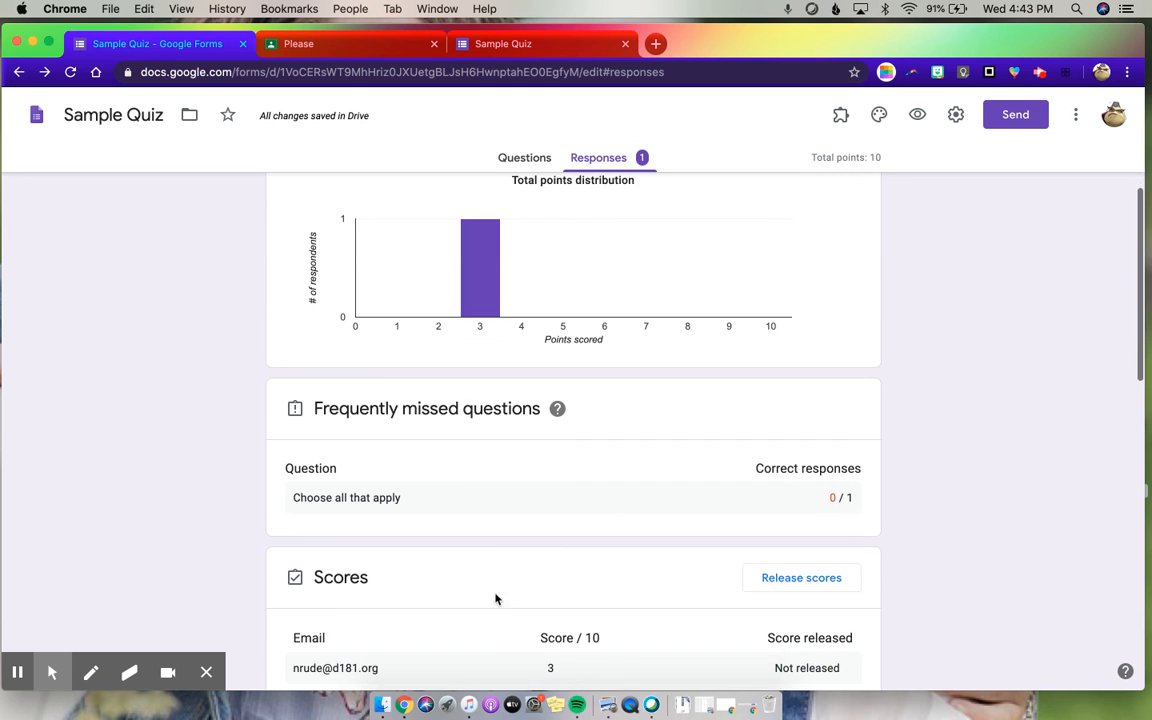
scroll(400, 488, down, 2)
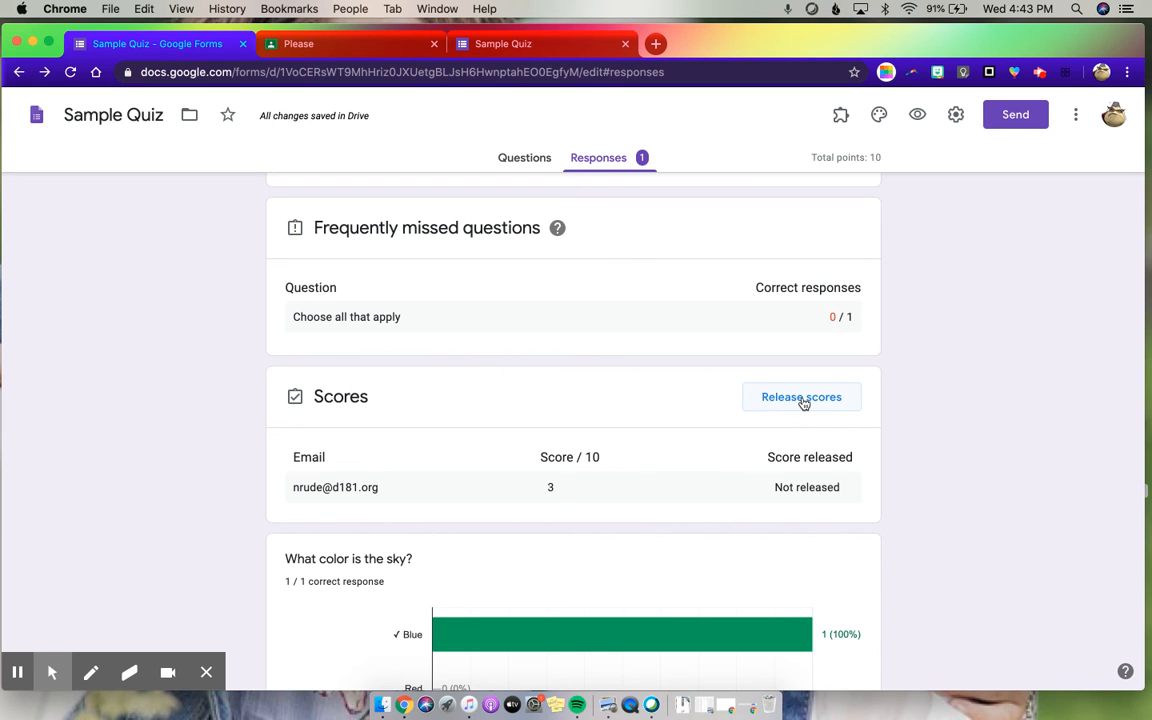
scroll(700, 435, down, 3)
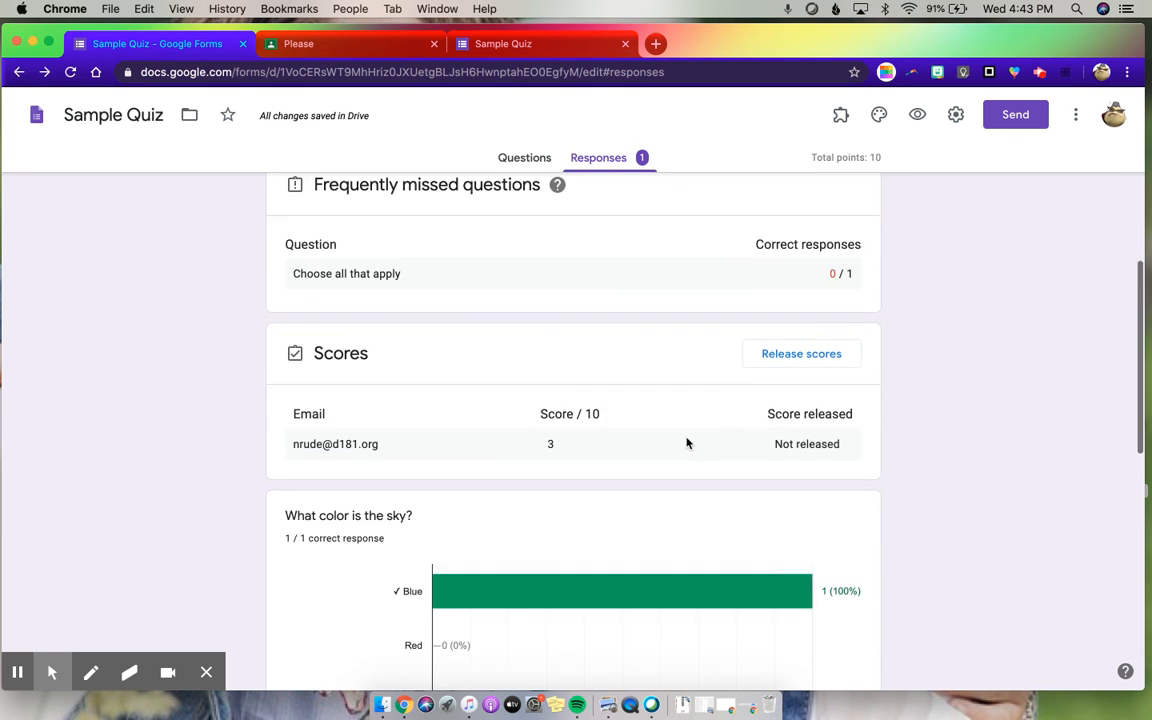
scroll(748, 594, down, 4)
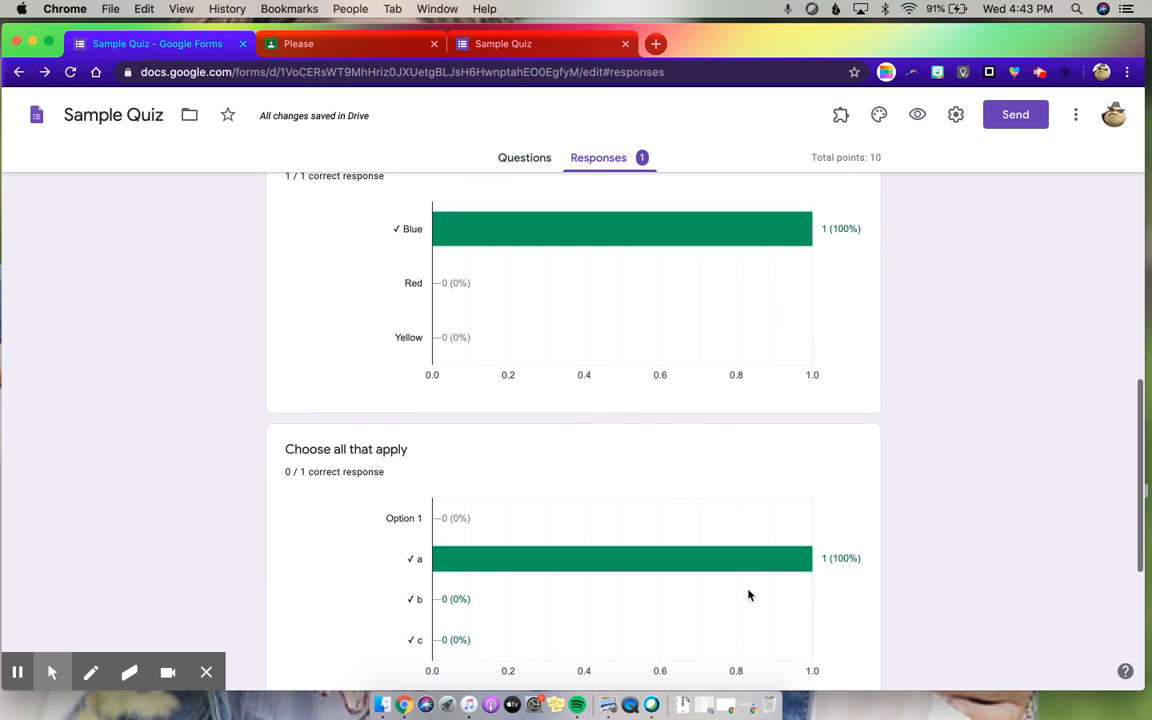
scroll(748, 594, up, 9)
scroll(748, 594, up, 5)
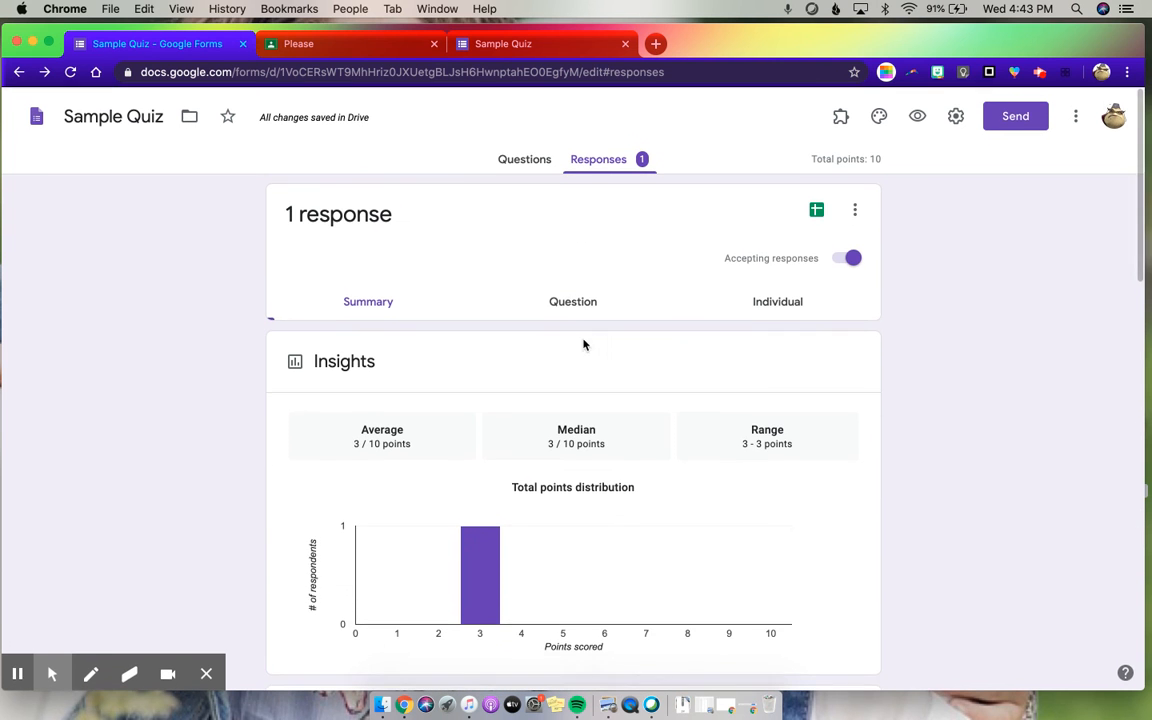
- View the quiz responses grouped by question and advance to the "Choose all that apply" question
click(563, 304)
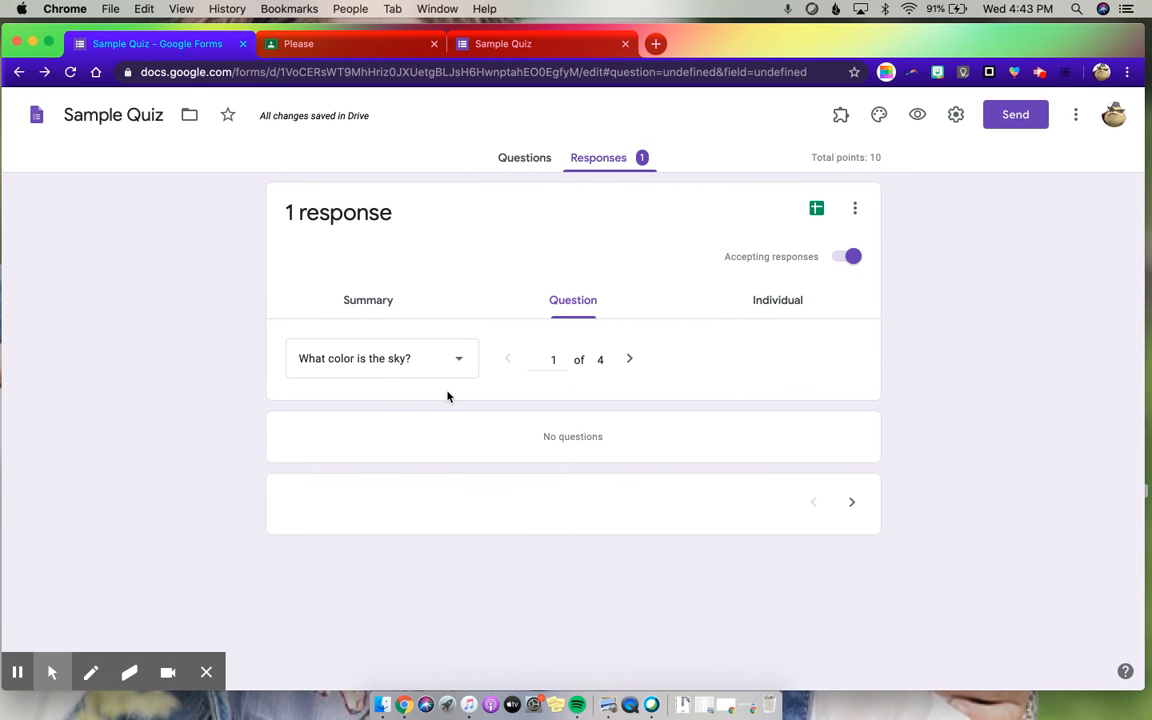
click(632, 360)
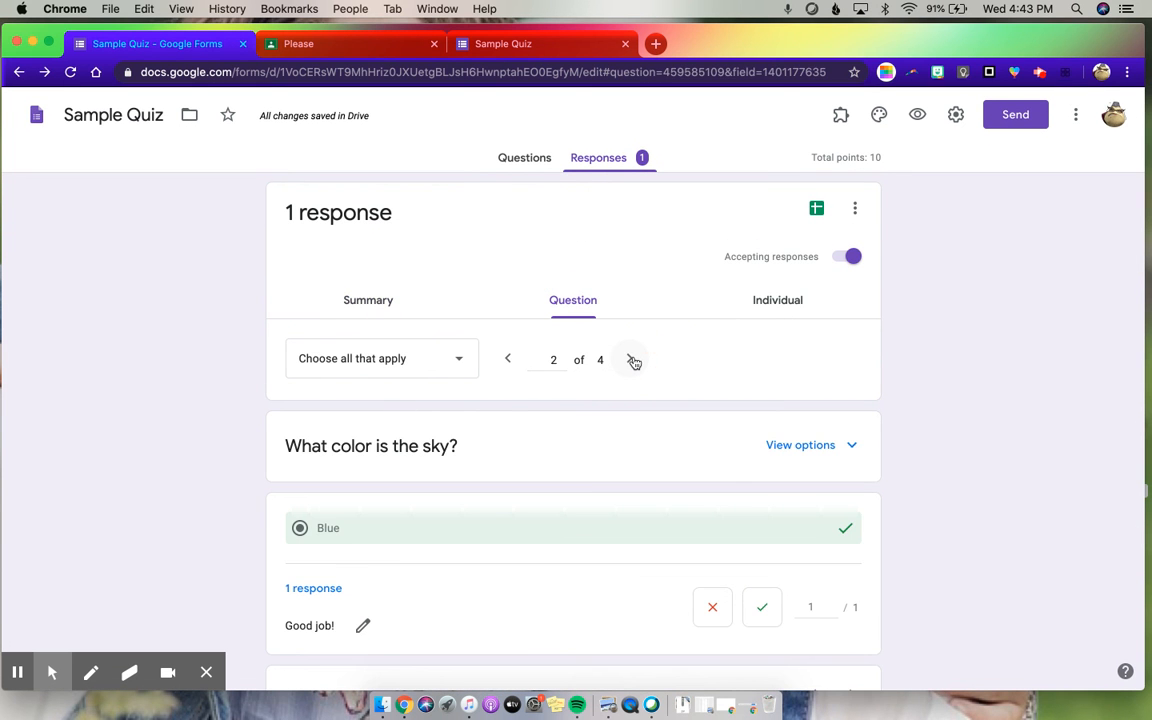
scroll(496, 597, down, 2)
scroll(496, 597, up, 2)
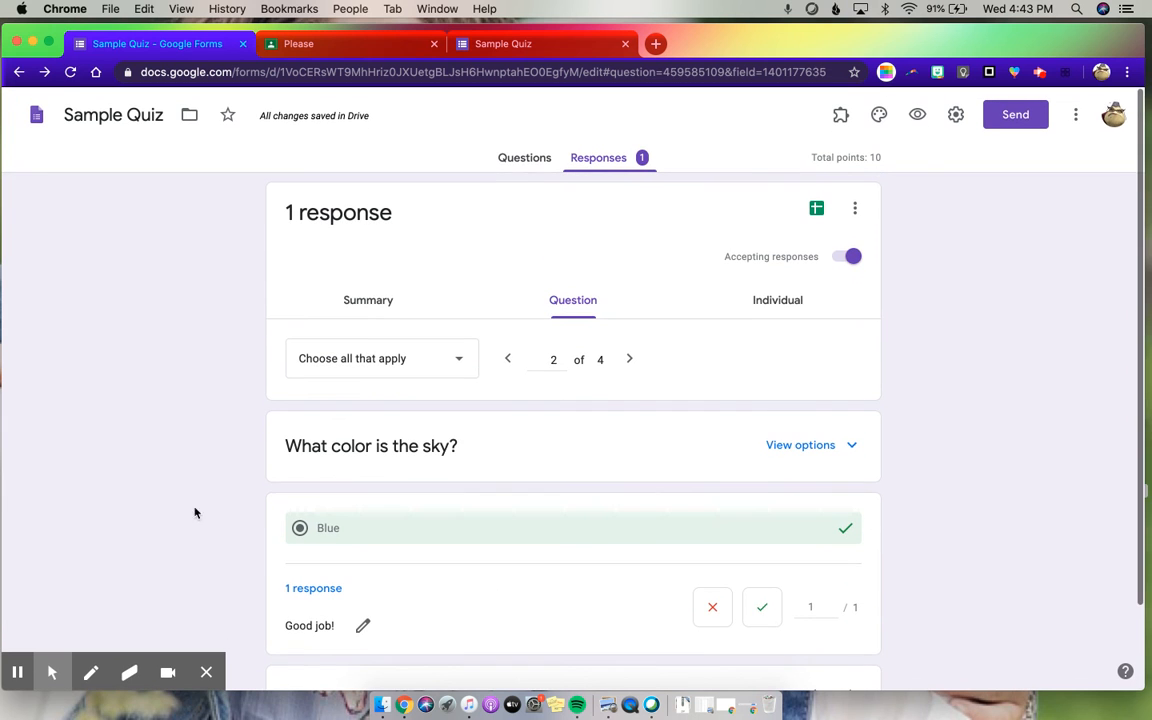
- Open the respondent's individual quiz submission and review the graded answers to every question
click(782, 302)
click(407, 362)
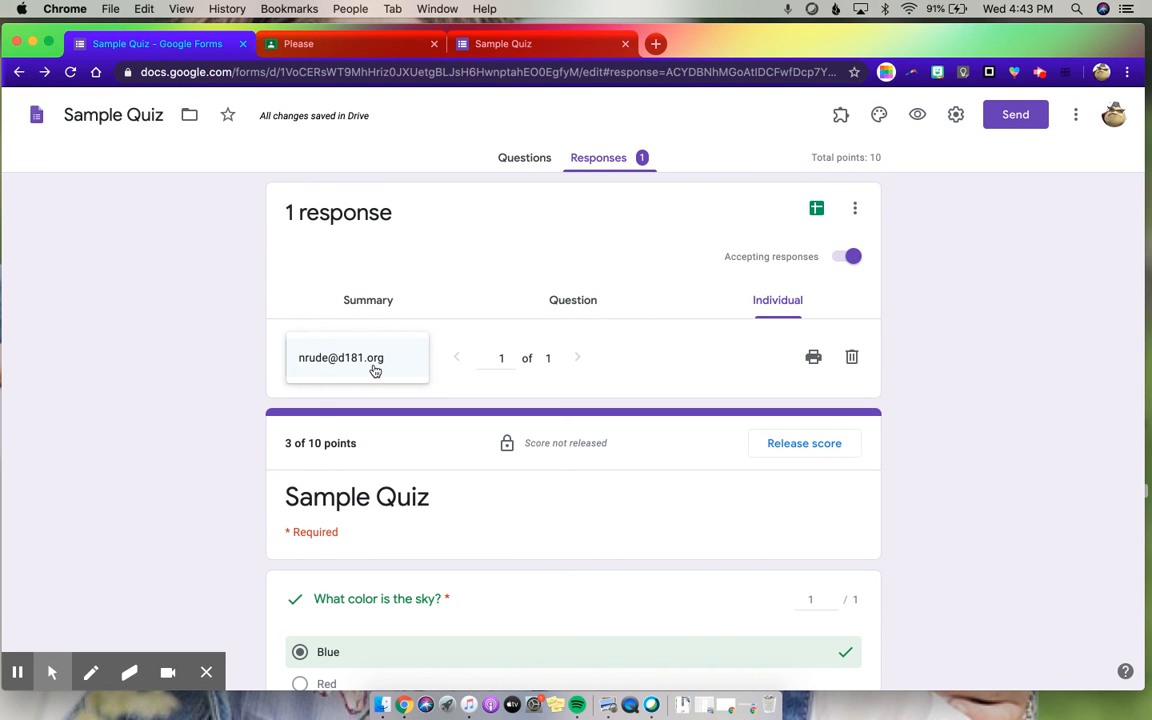
click(375, 370)
scroll(406, 581, down, 3)
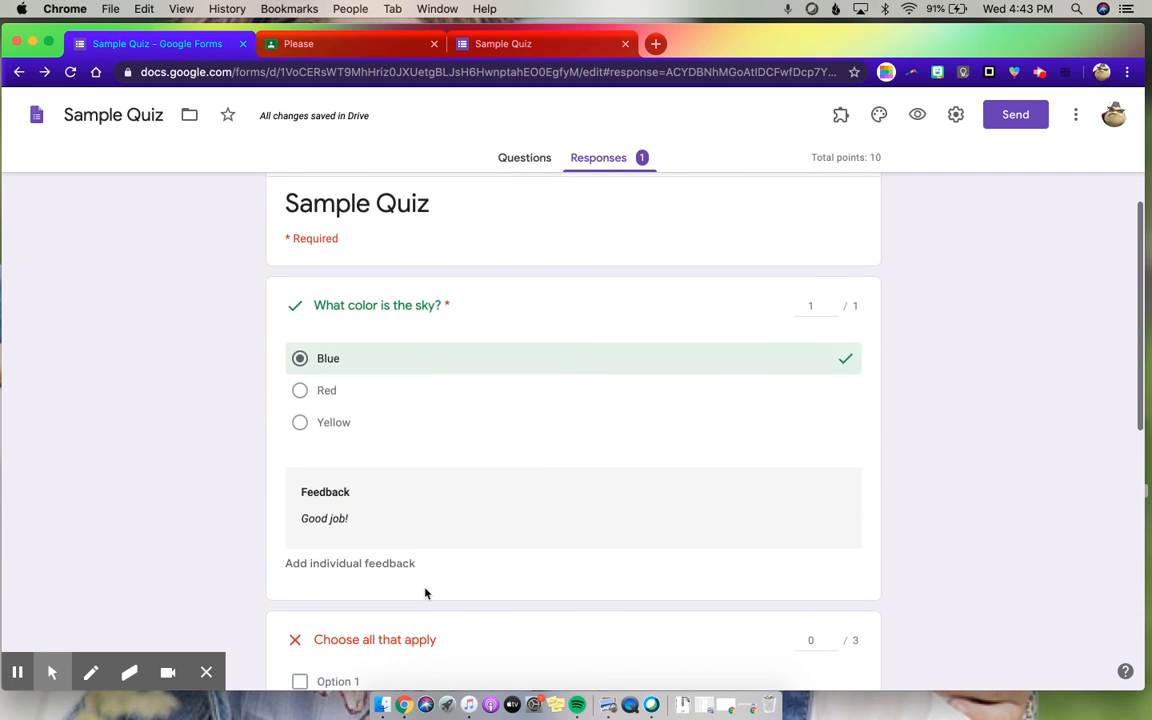
scroll(424, 594, down, 10)
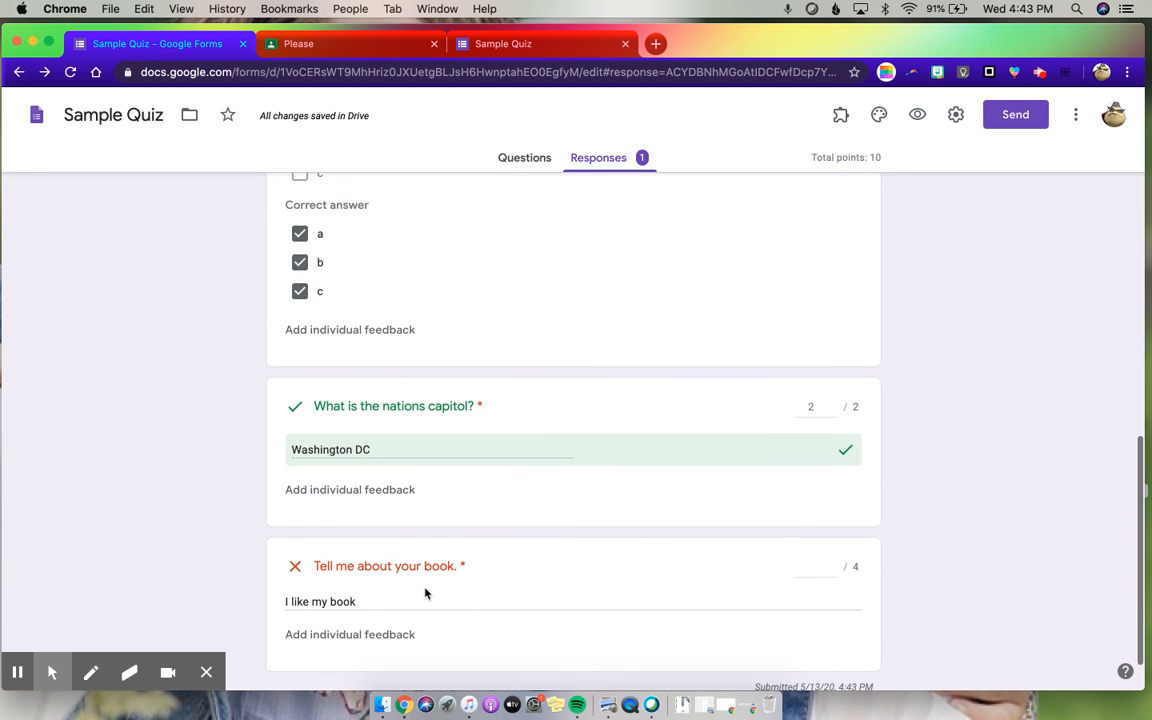
scroll(500, 420, up, 3)
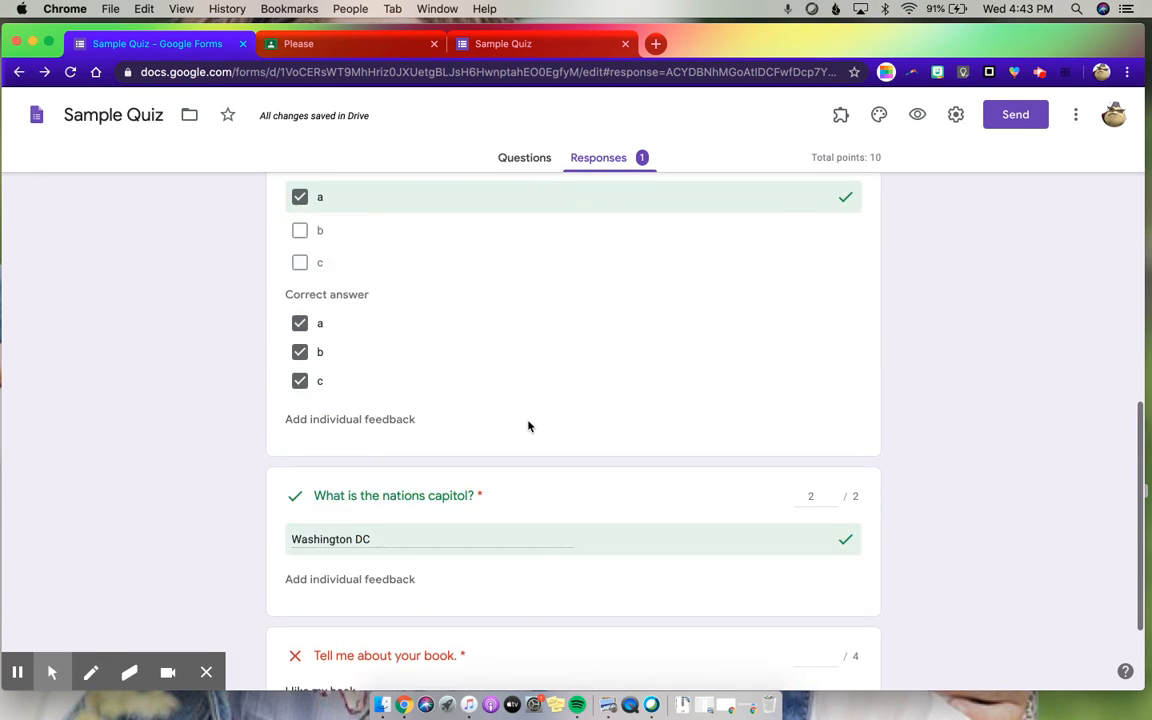
scroll(530, 425, up, 5)
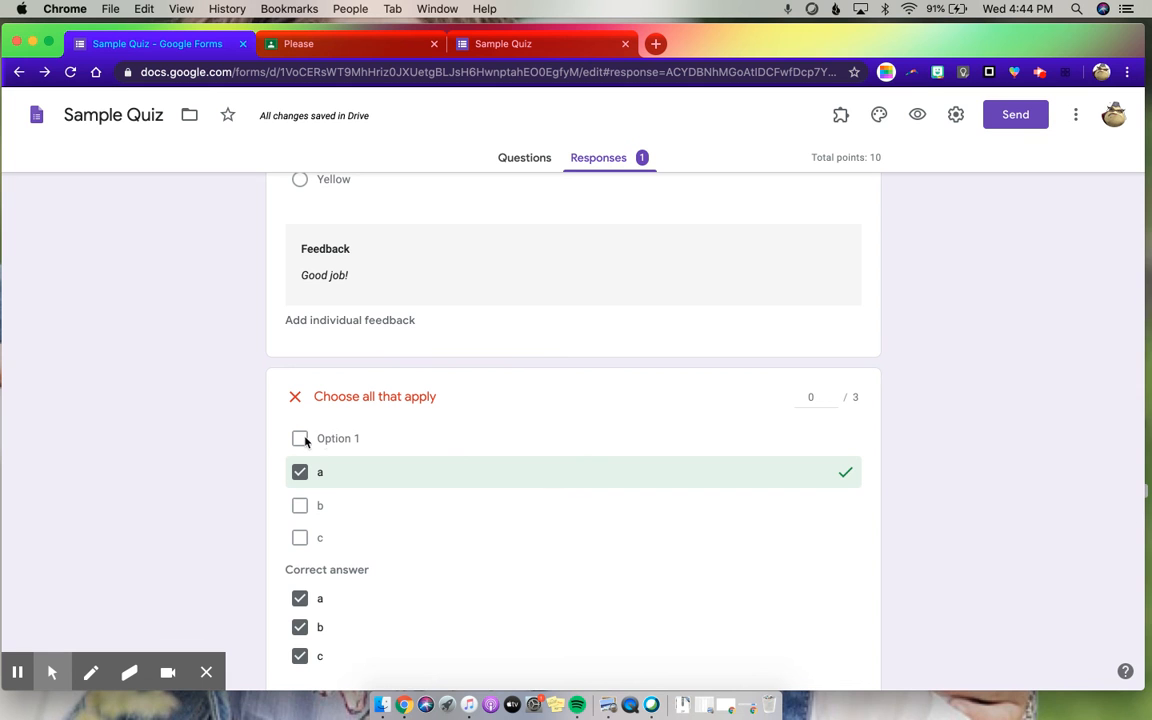
- Award the respondent 1 point of partial credit on the "Choose all that apply" question
click(835, 395)
click(835, 395)
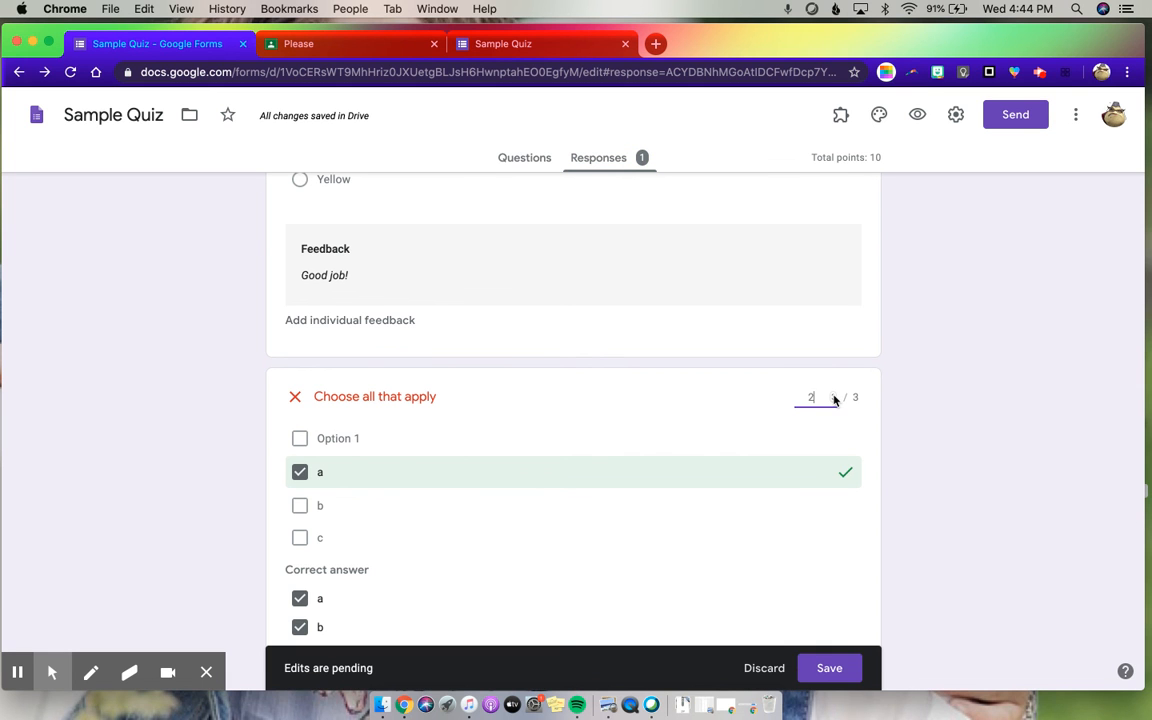
scroll(666, 406, down, 5)
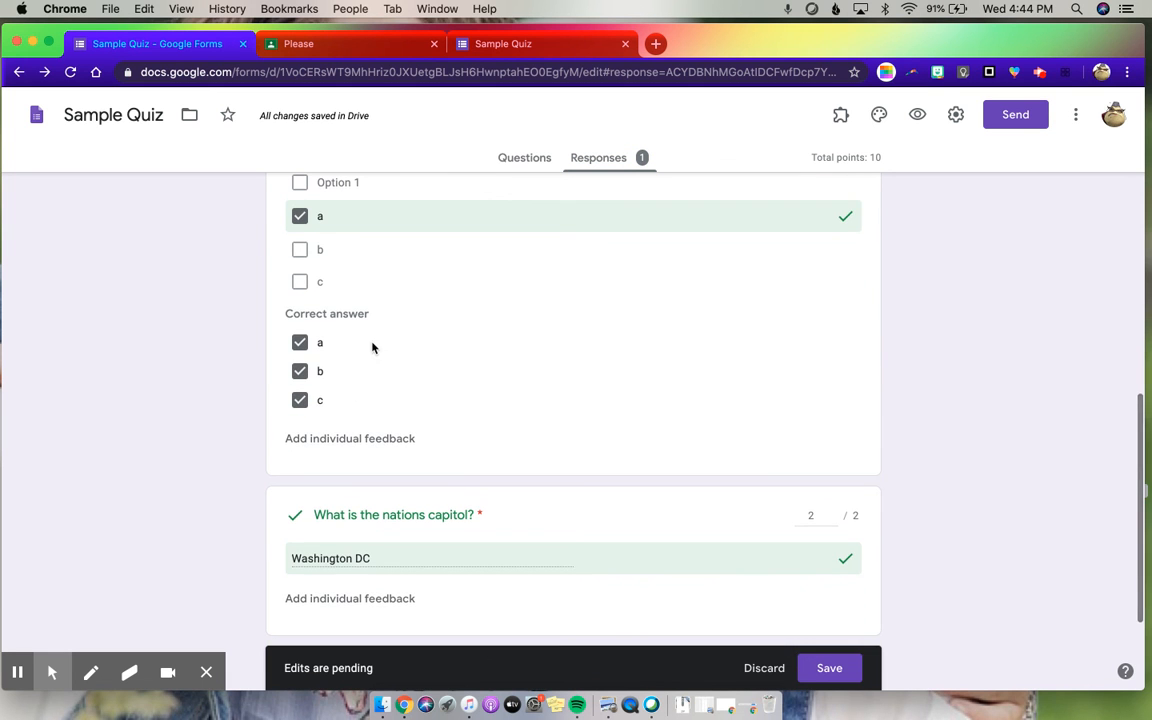
scroll(352, 432, up, 3)
click(835, 297)
- Award 2 of 4 points for the "Tell me about your book." answer and save the grading edits
scroll(784, 411, down, 6)
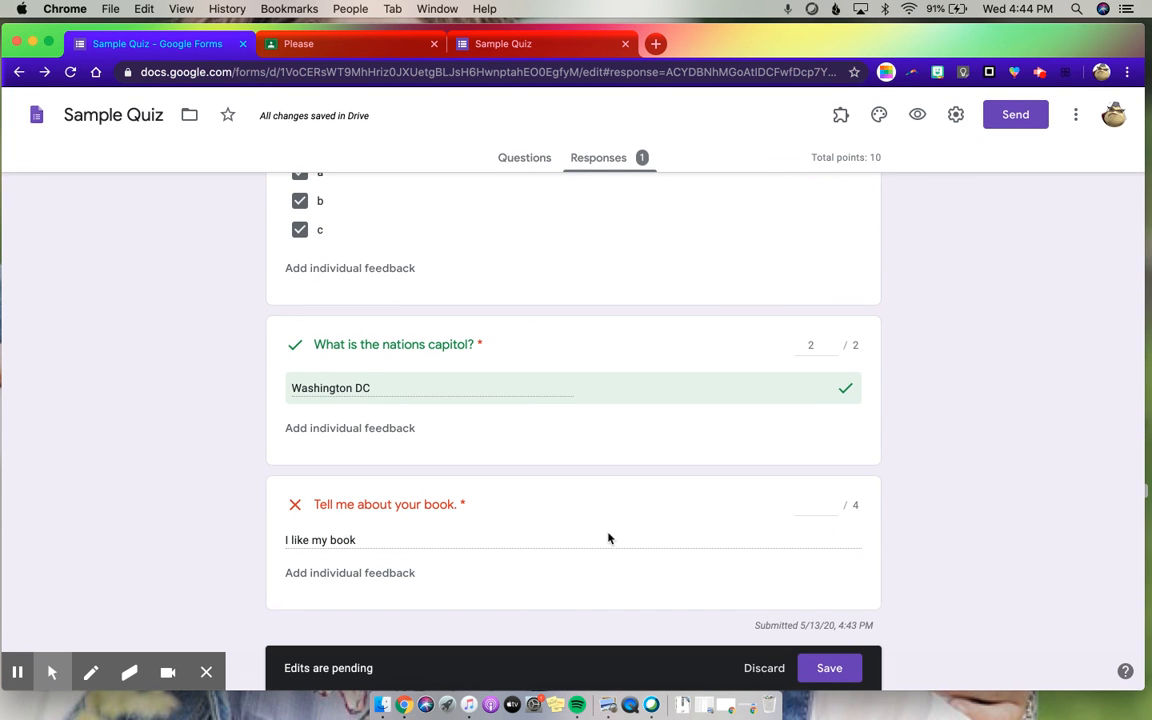
click(832, 502)
click(832, 502)
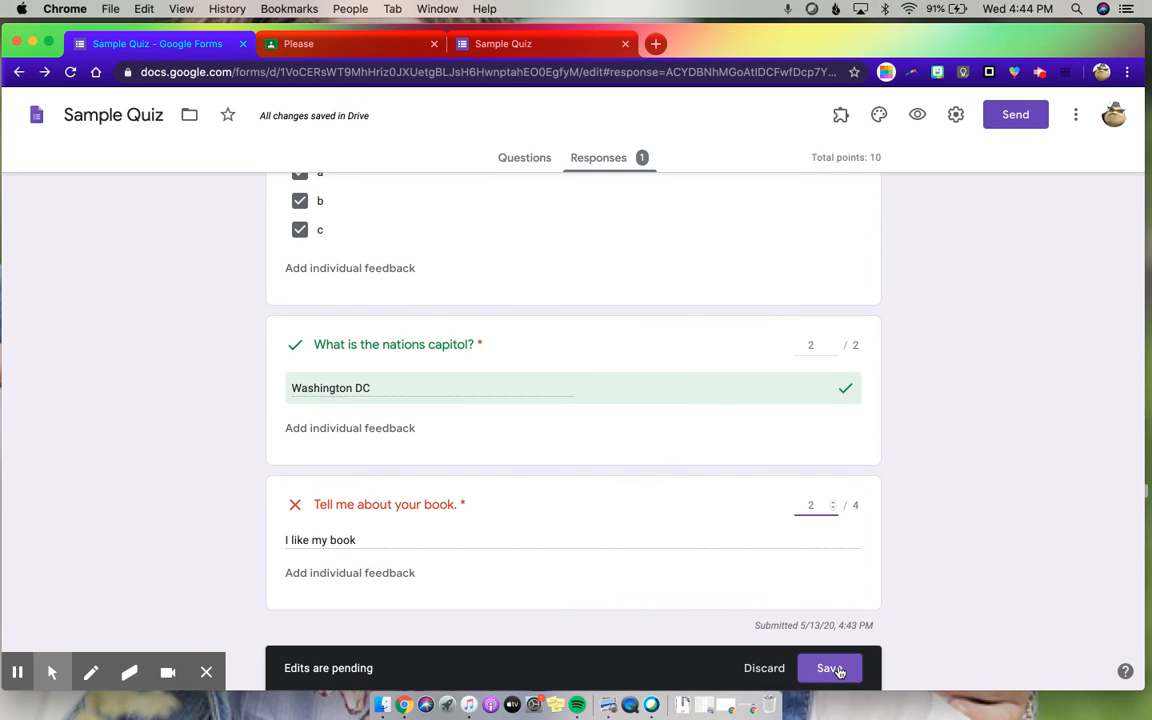
click(835, 667)
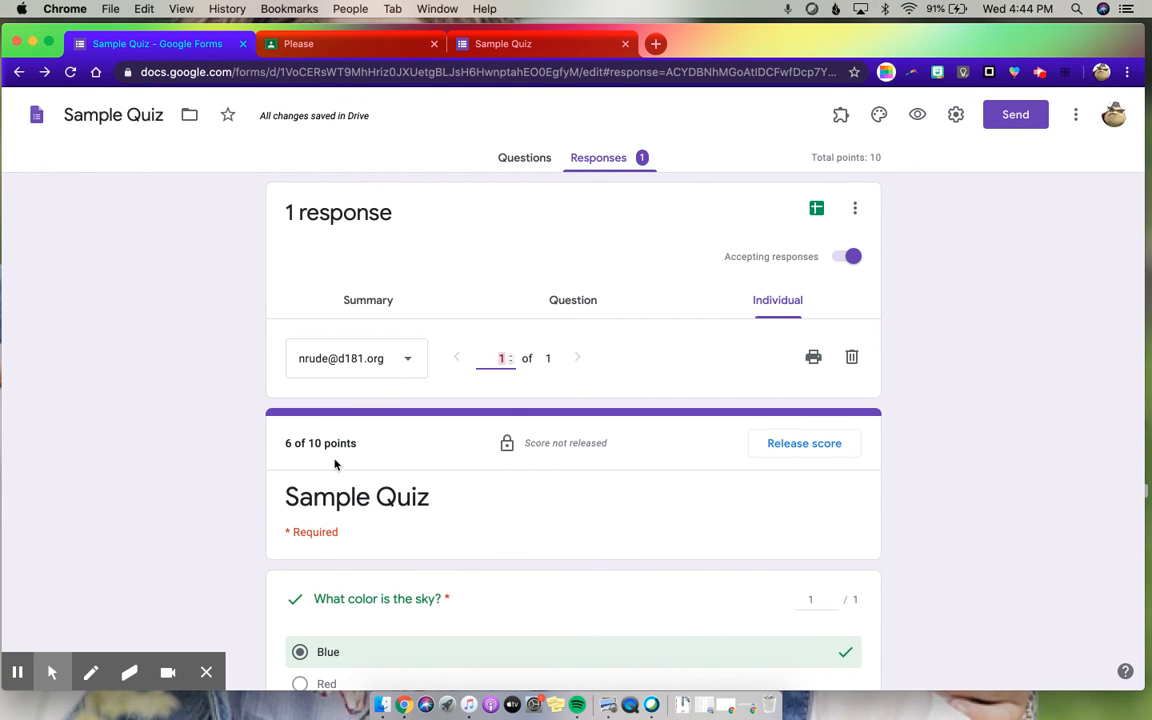
- Release the quiz score by email to the individually selected respondent, leaving the optional message blank
click(810, 450)
click(364, 267)
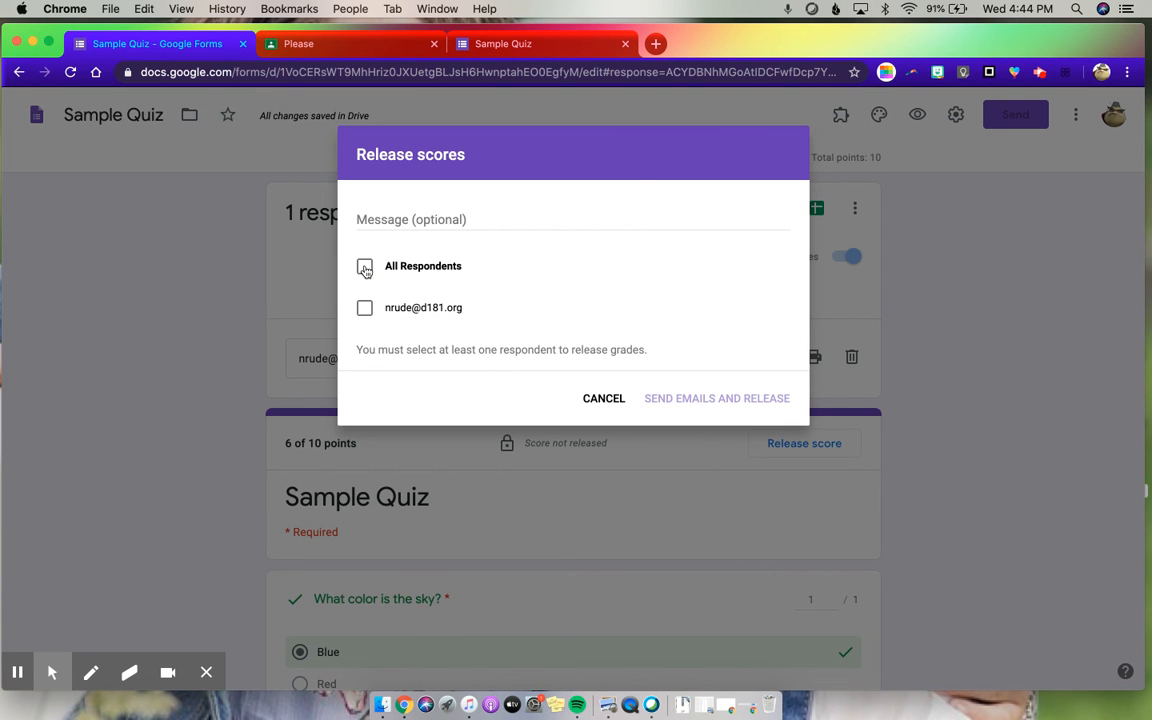
click(364, 267)
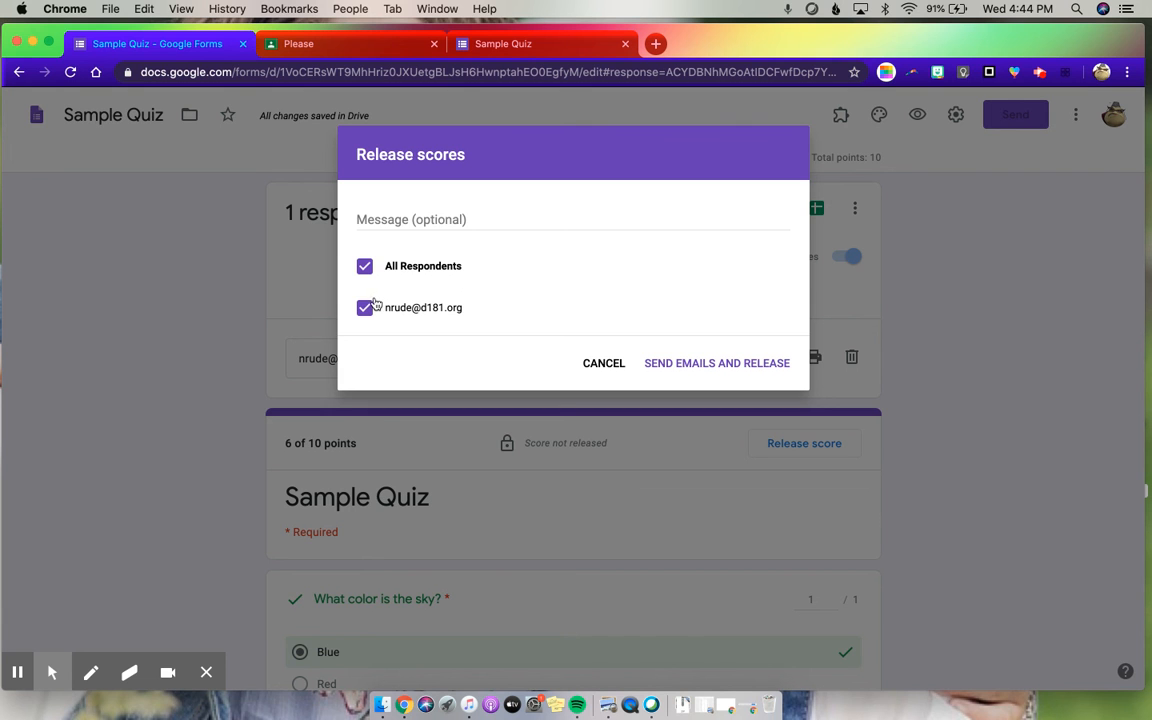
click(364, 266)
click(364, 309)
click(685, 364)
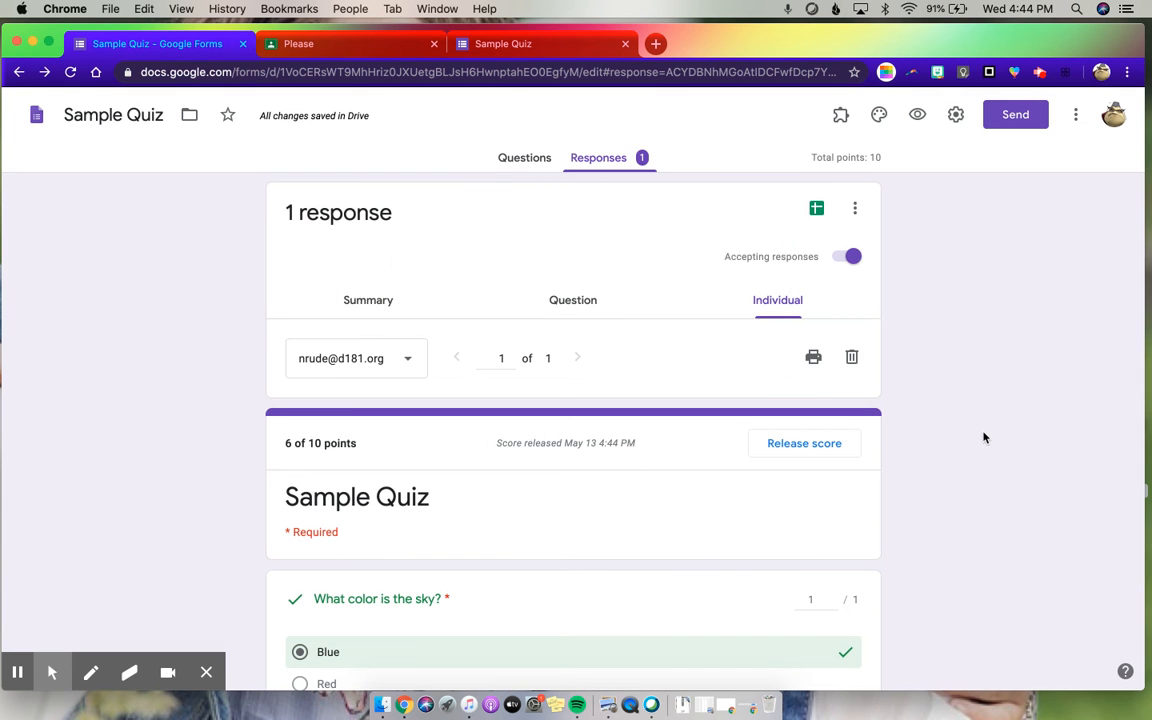
scroll(982, 437, down, 5)
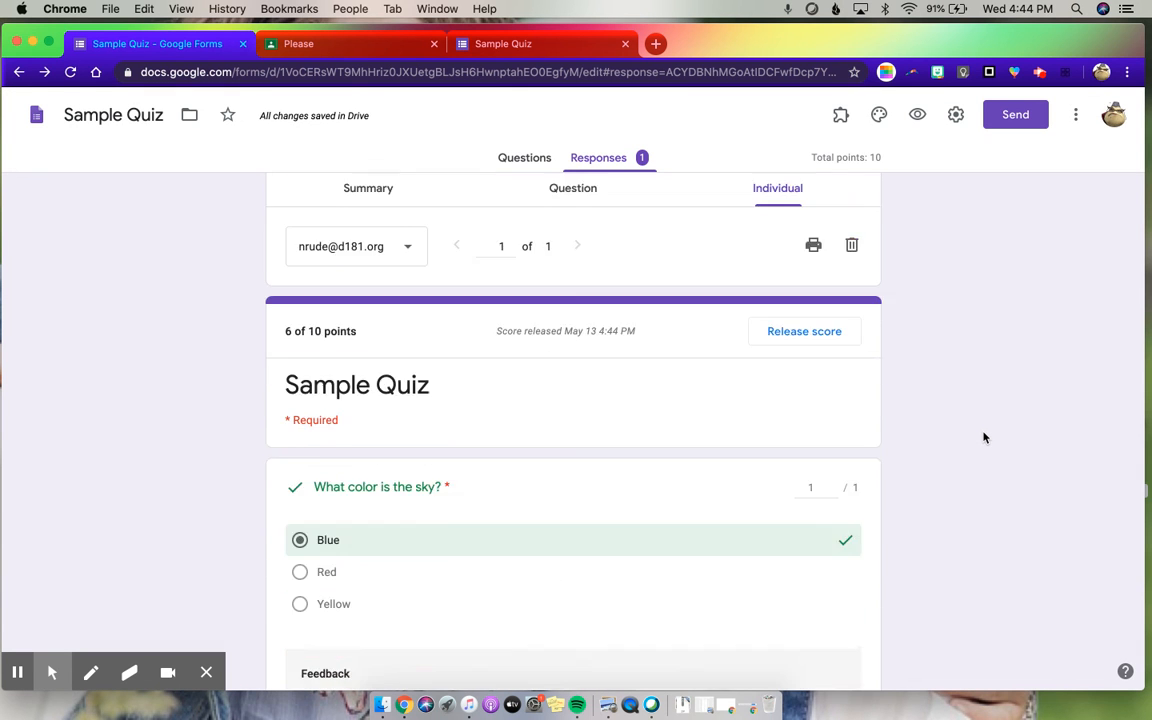
scroll(982, 437, up, 5)
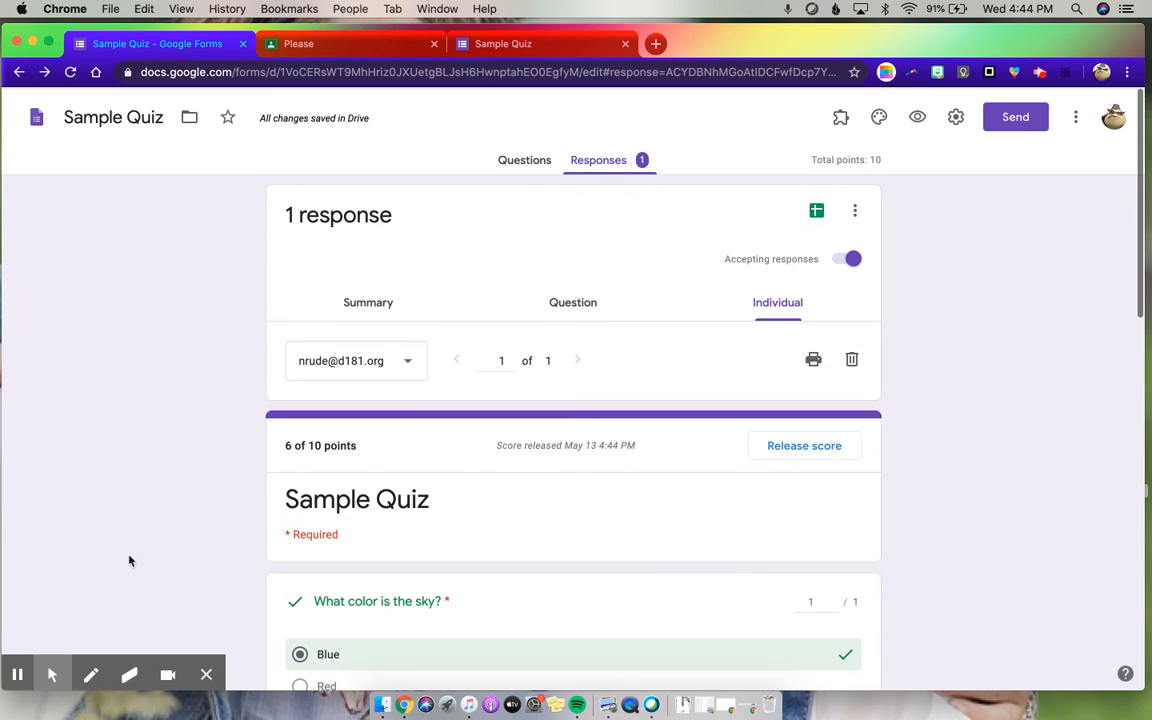
click(14, 676)
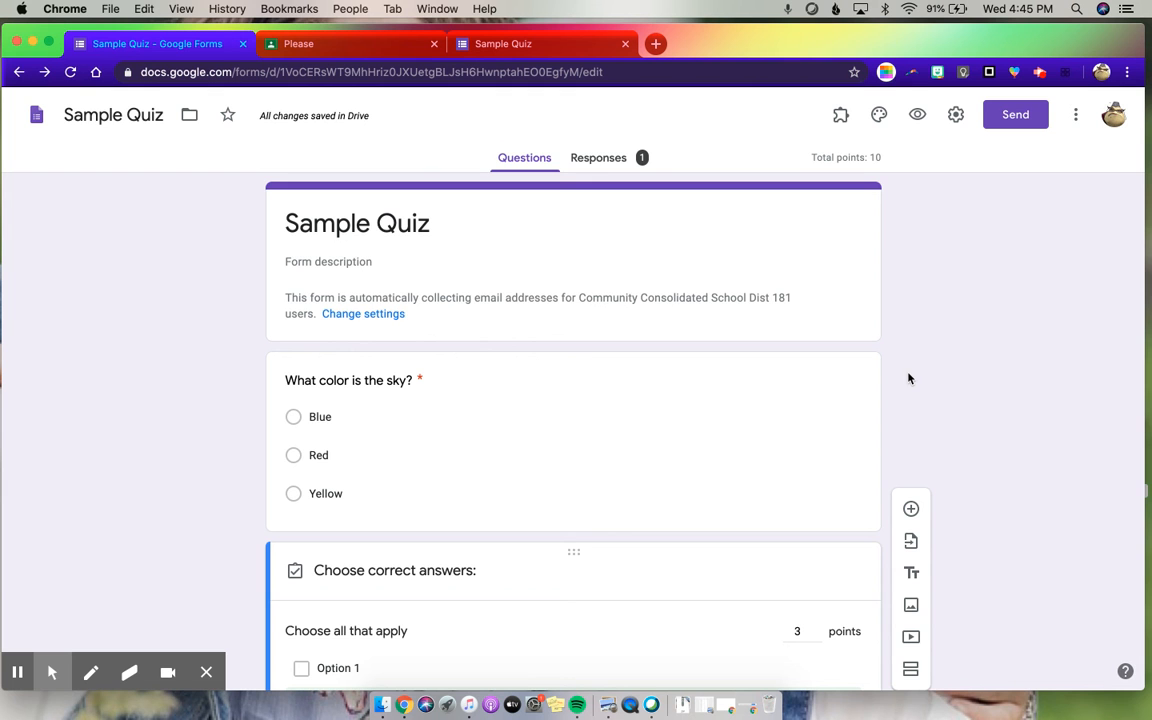
scroll(725, 416, down, 5)
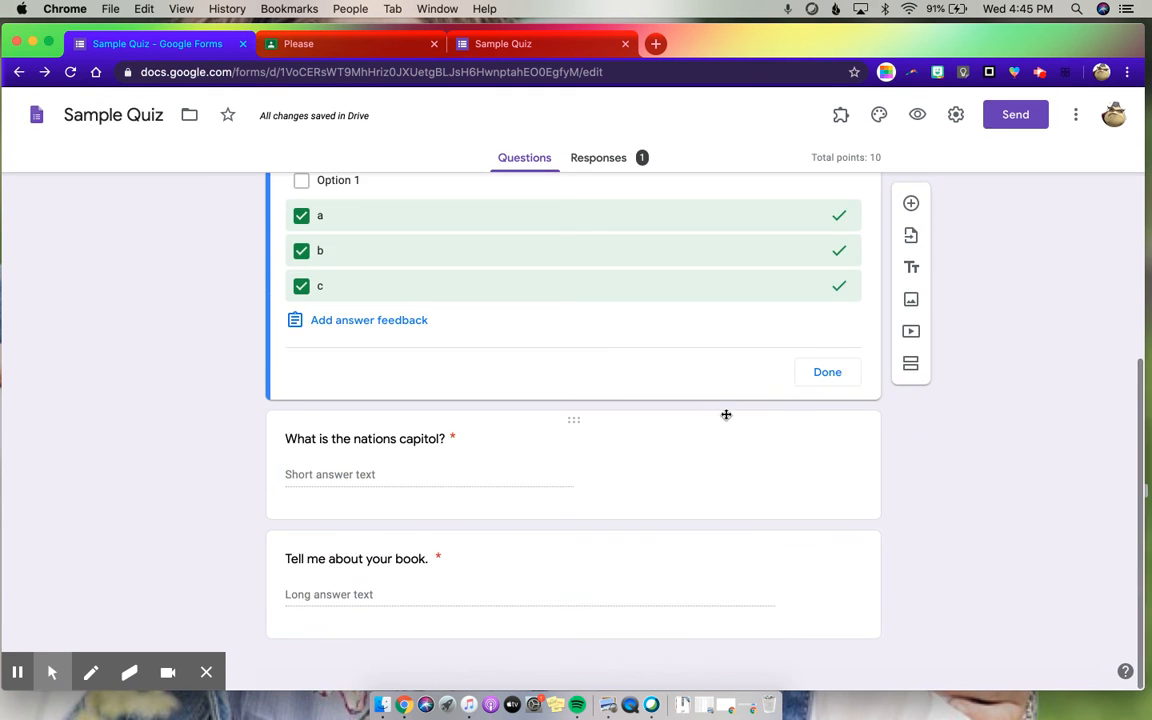
scroll(725, 416, up, 5)
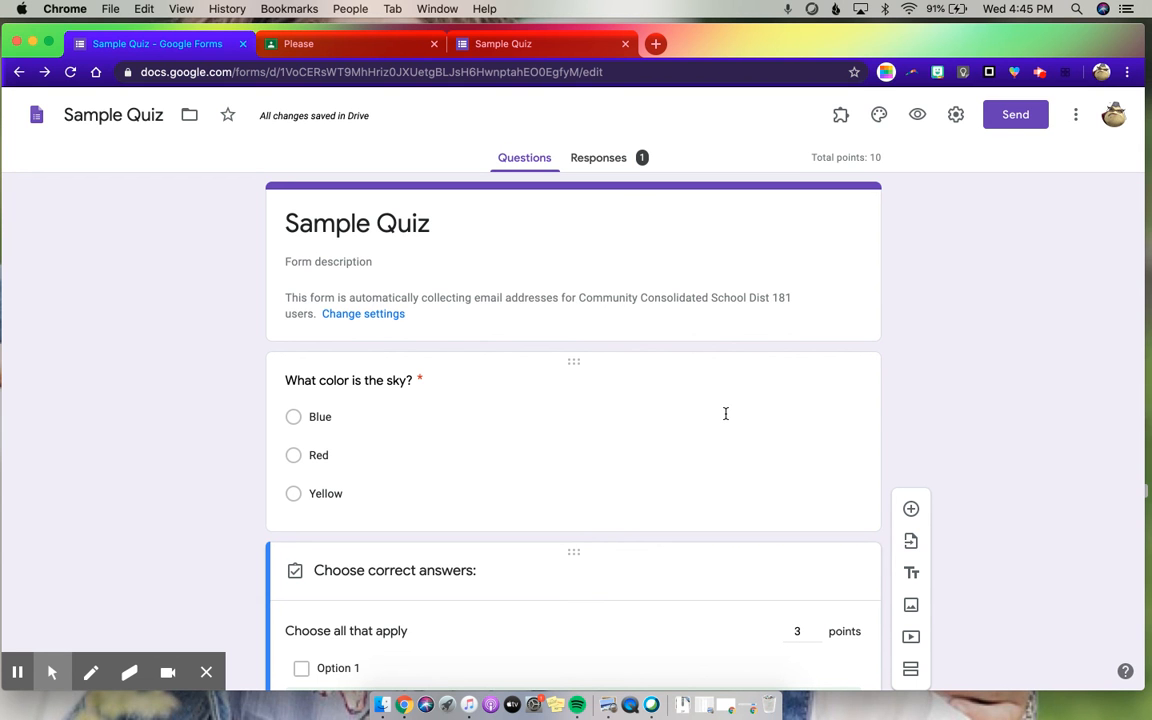
scroll(692, 425, down, 8)
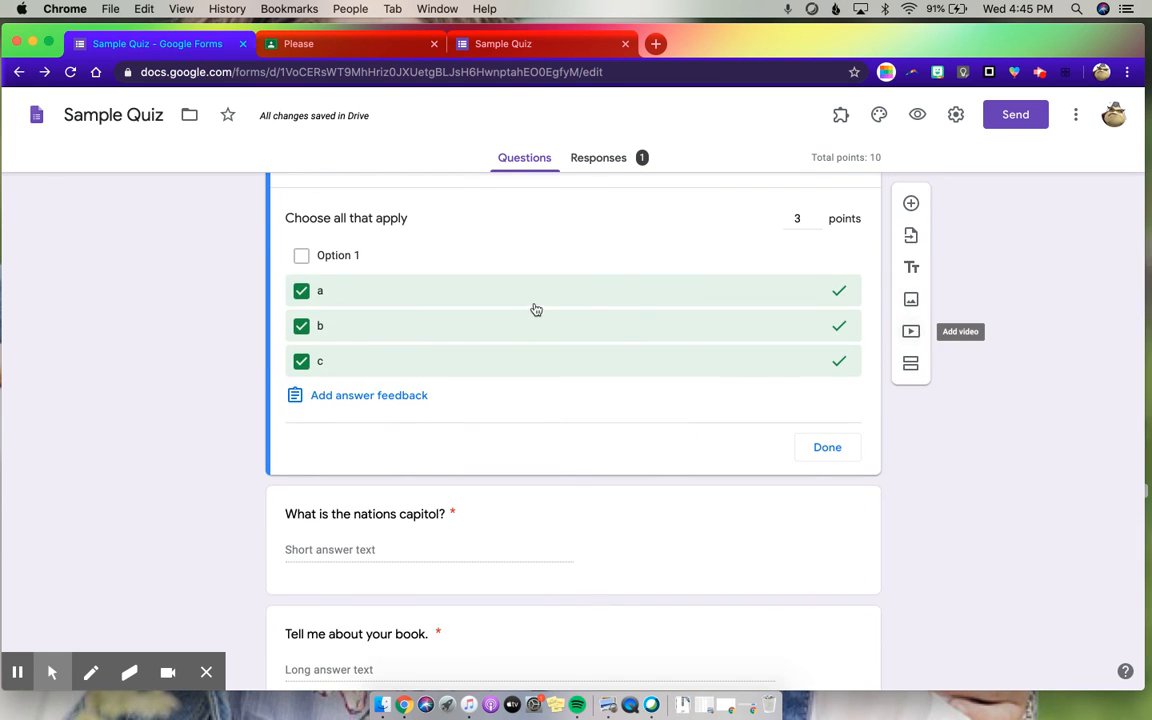
scroll(418, 391, down, 2)
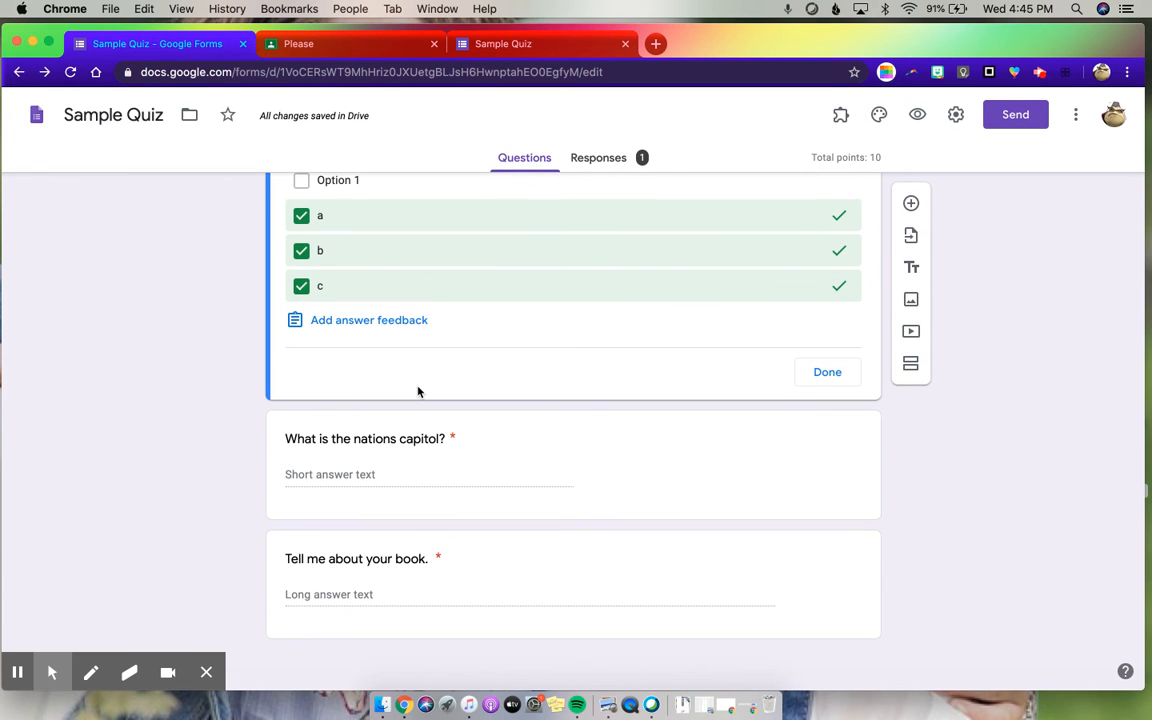